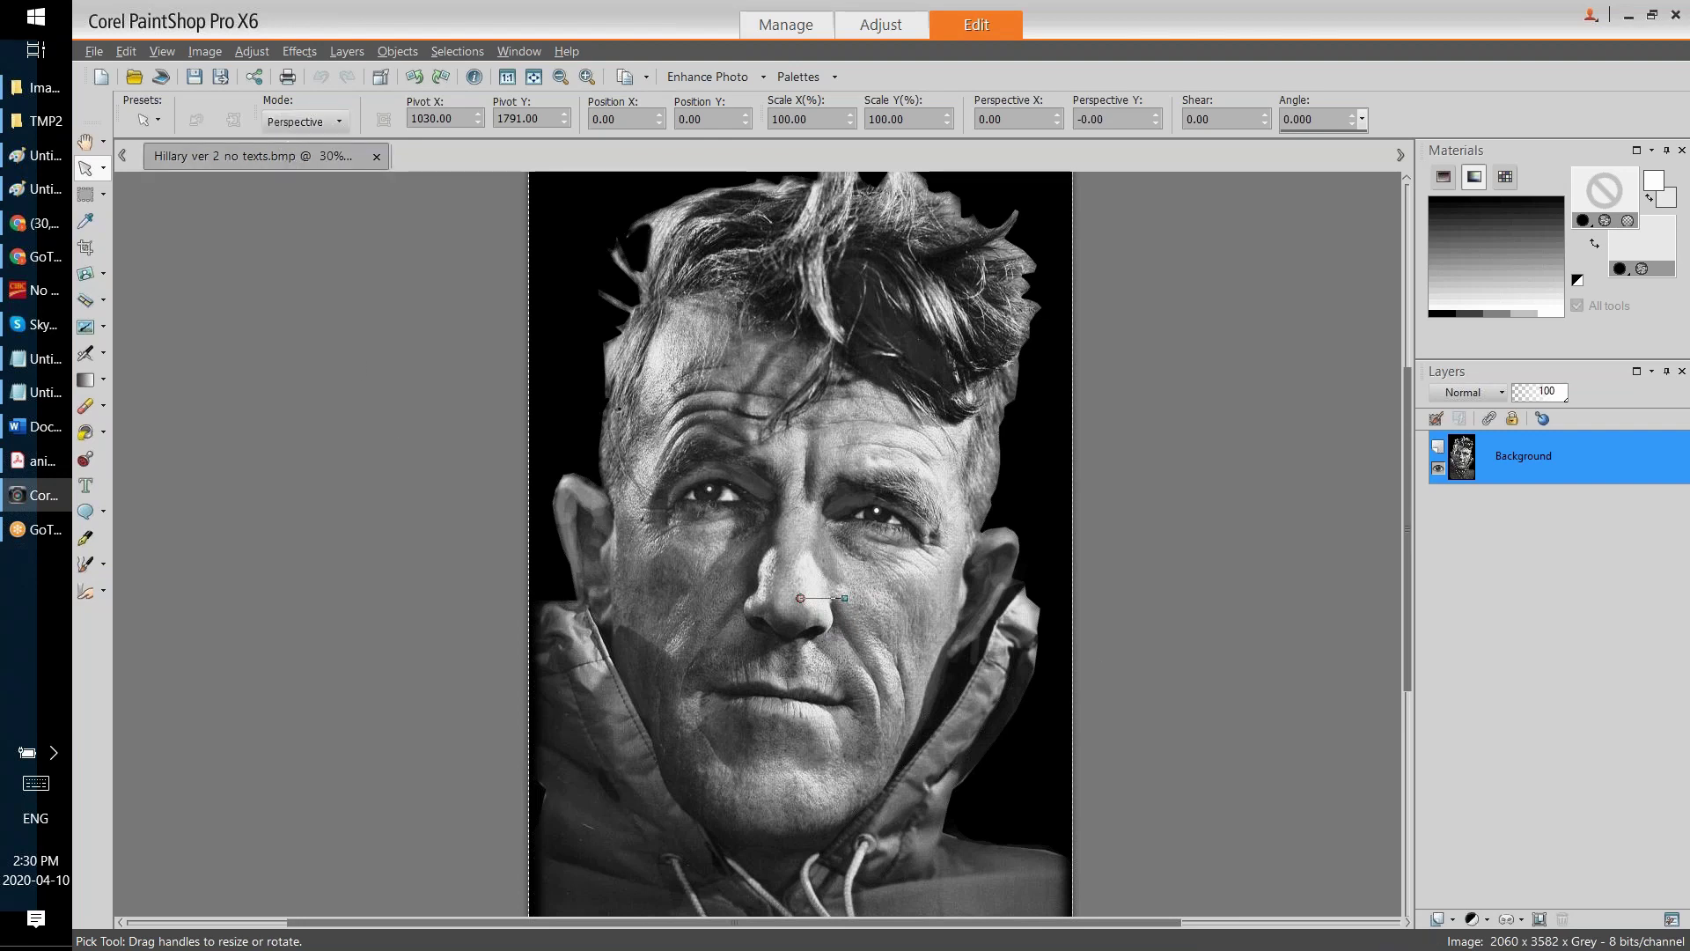
Step: Open Histogram Adjustment for the portrait and reset its settings to the defaults
left_click(220, 51)
mouse_move(244, 55)
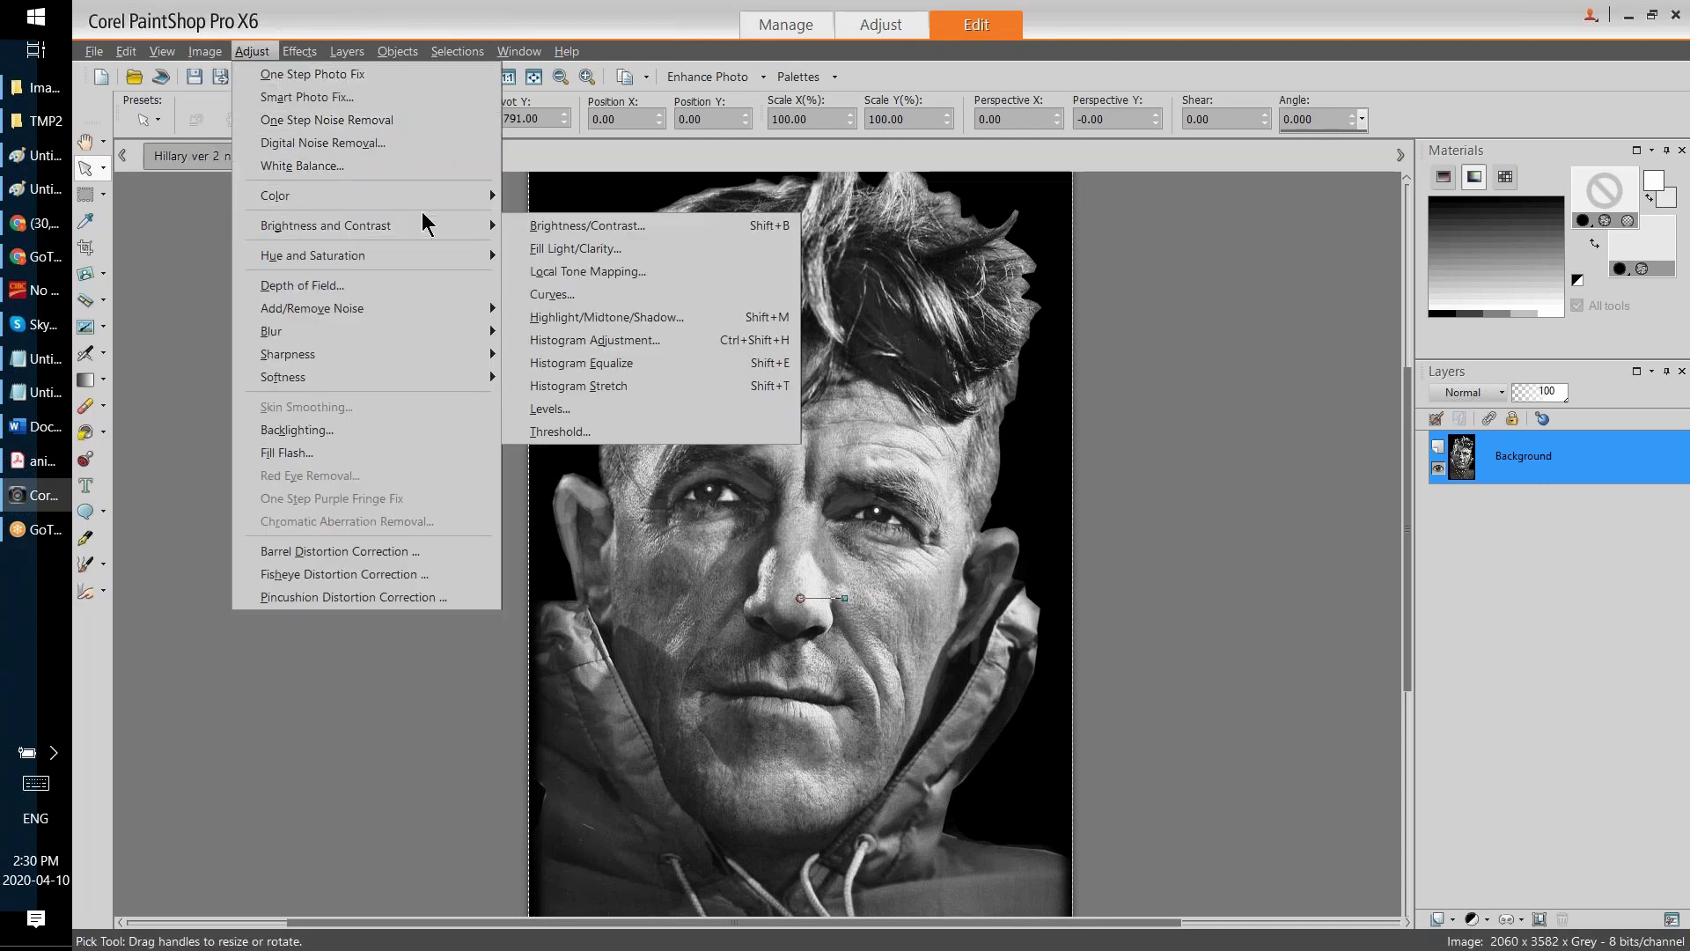
mouse_move(451, 205)
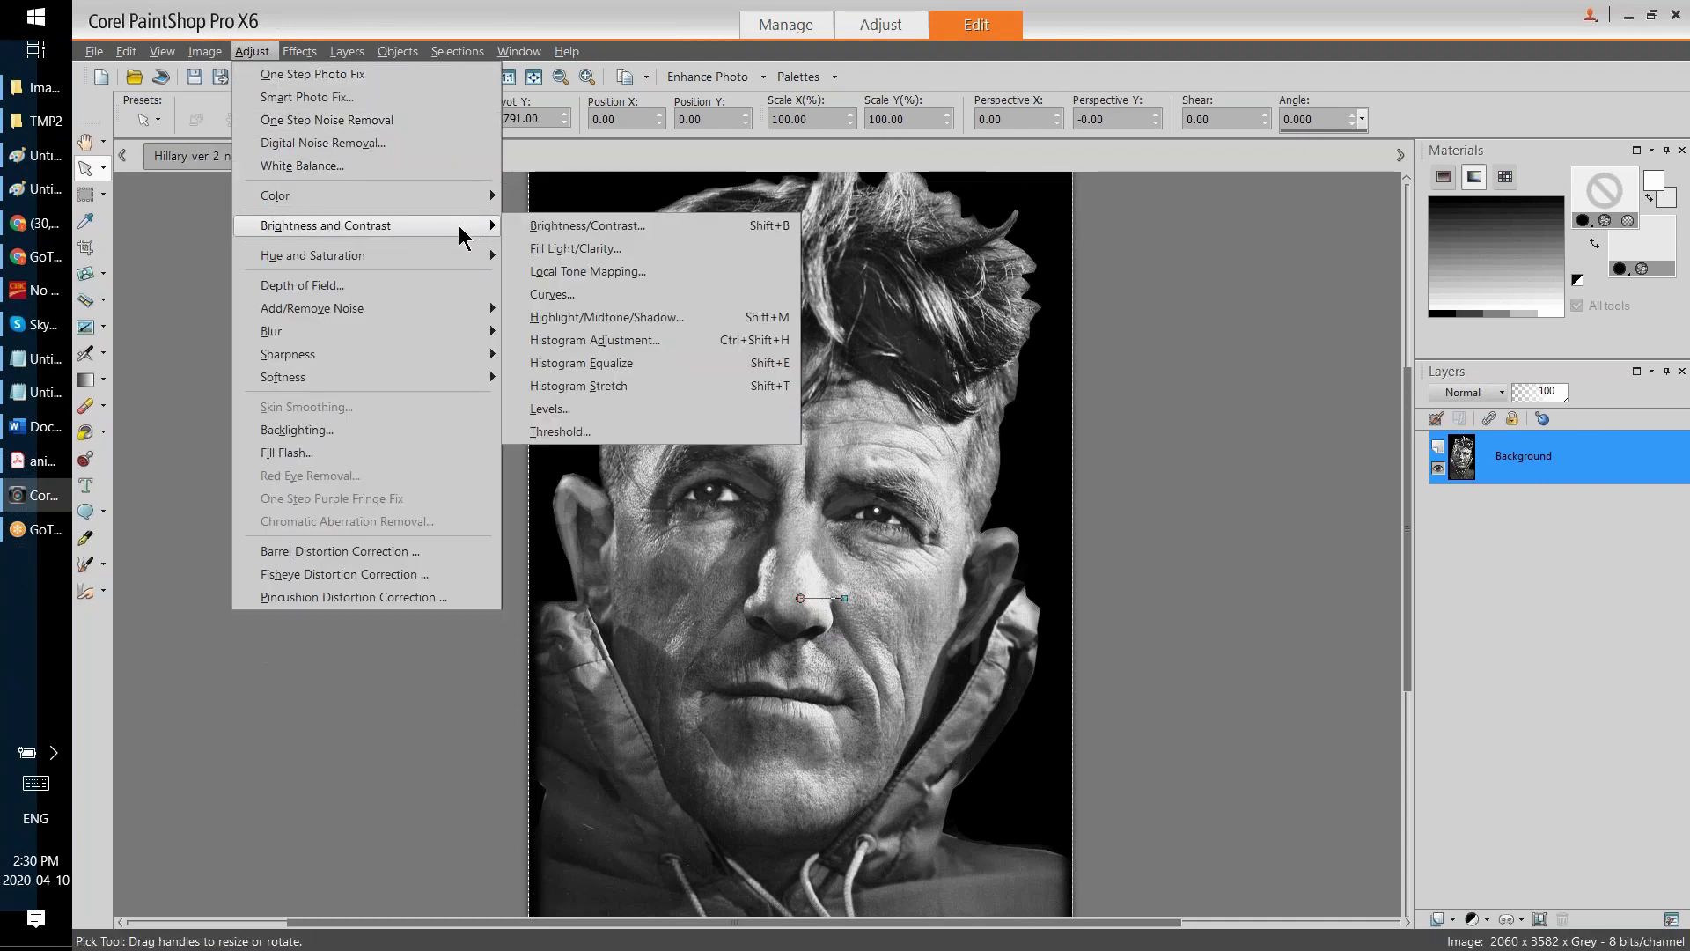
left_click(626, 343)
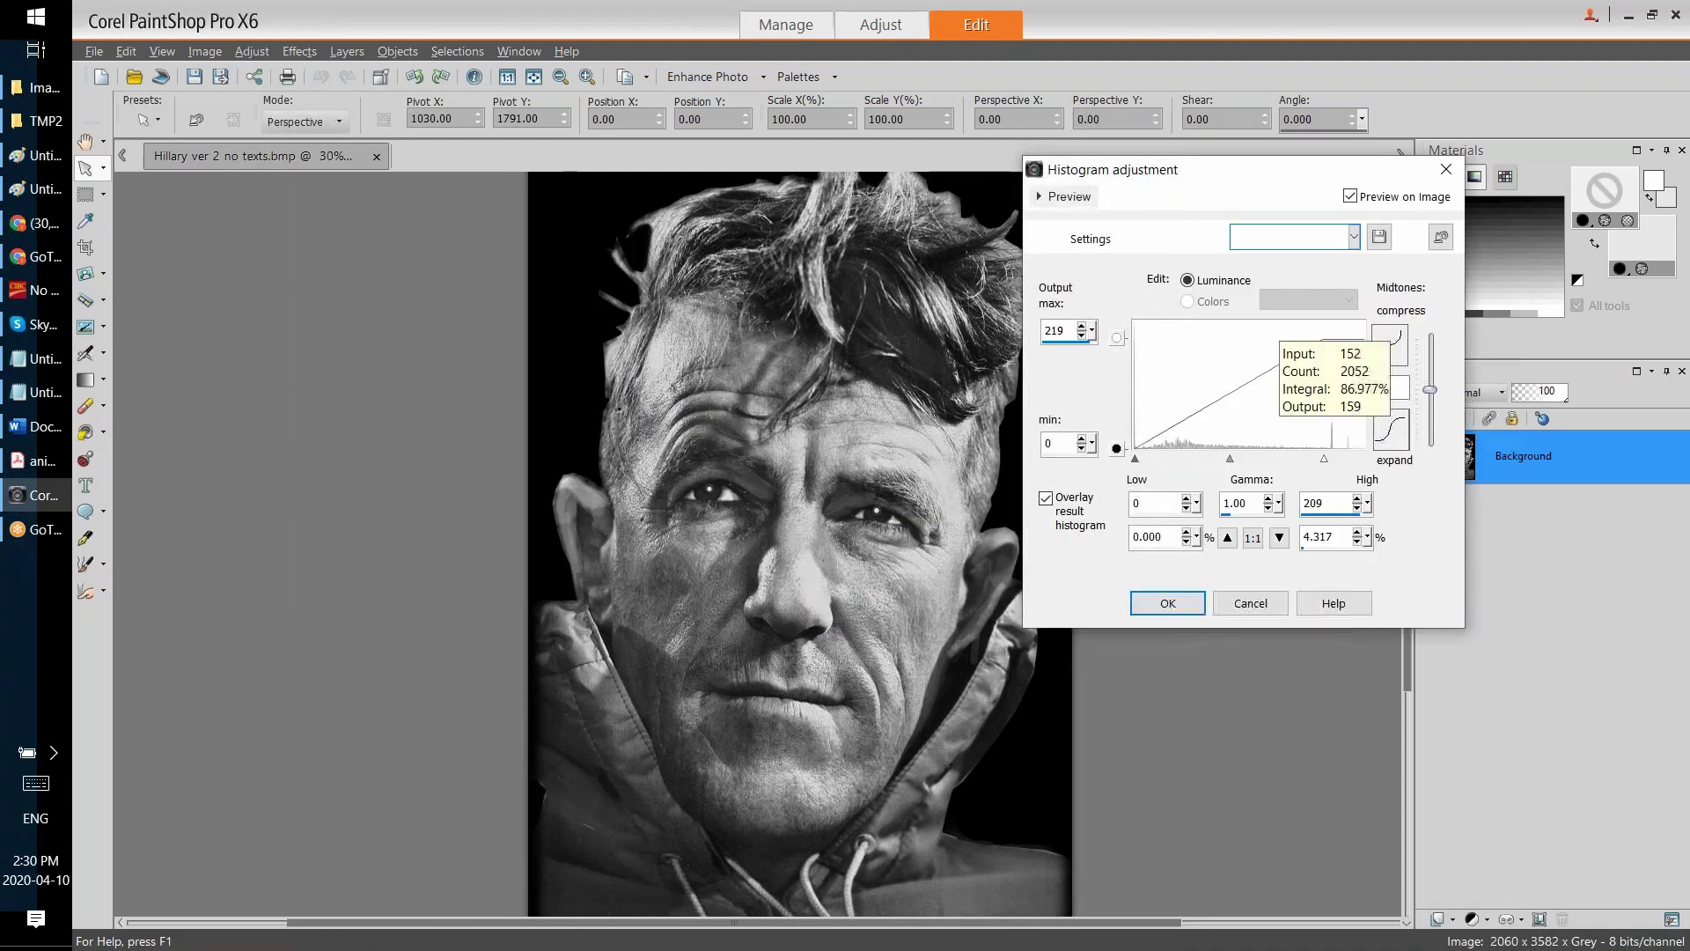
left_click_drag(1276, 168, 367, 218)
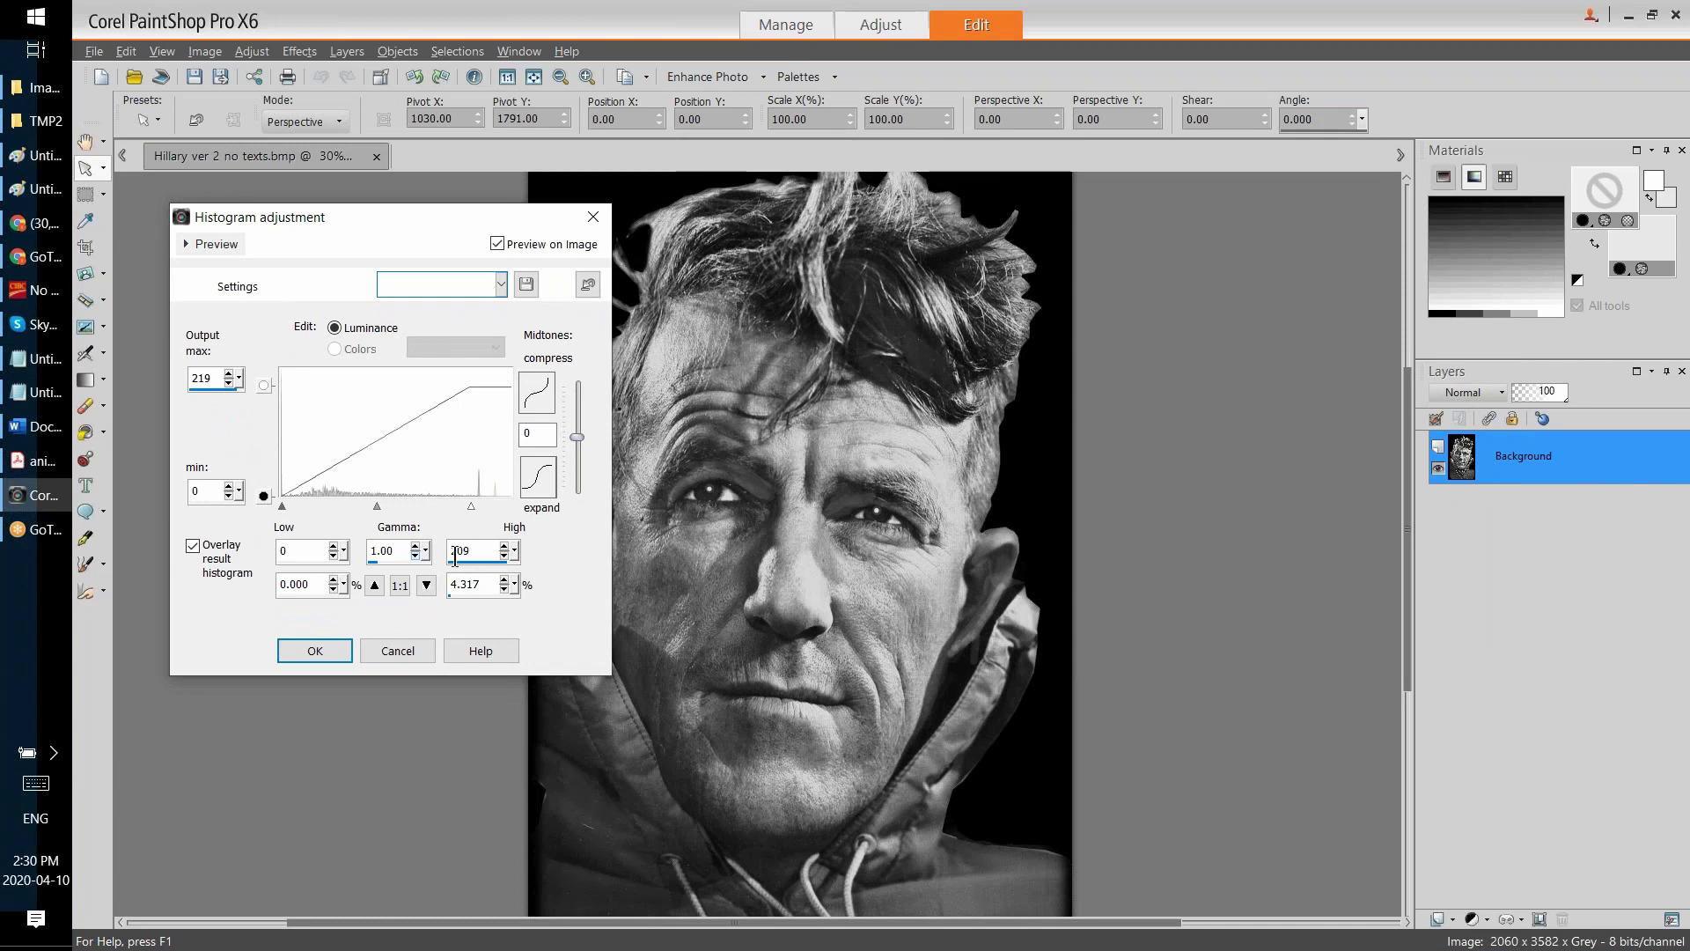
left_click(588, 284)
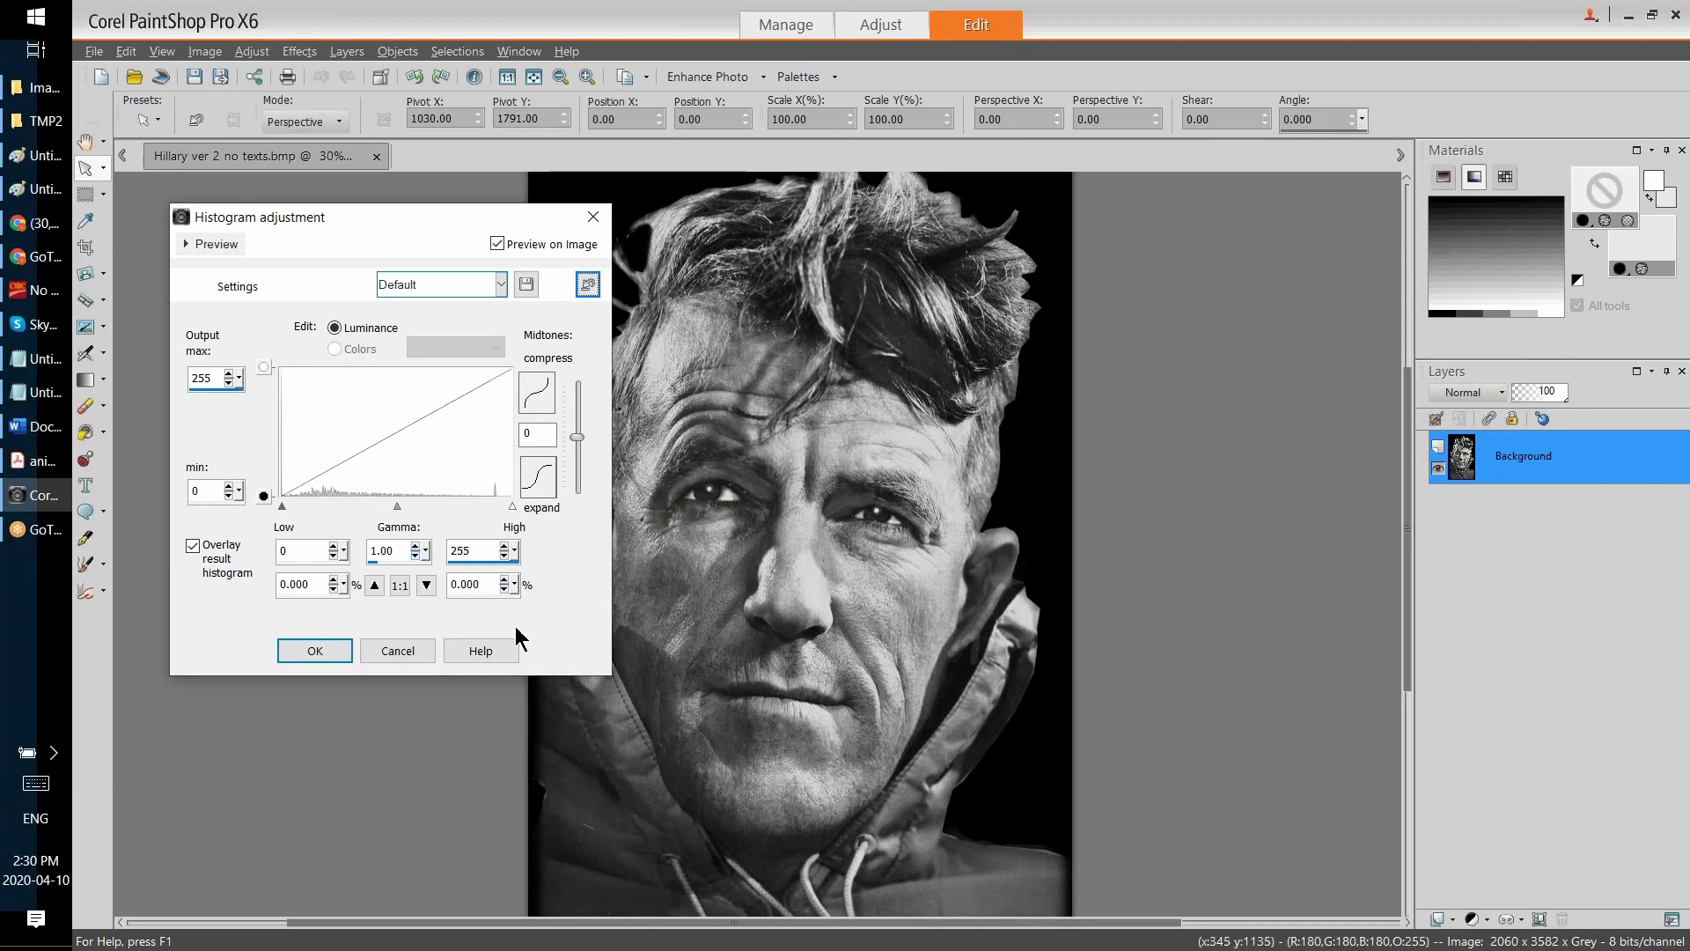
Step: Enlarge the histogram's vertical scale to the maximum to examine the distribution of tones
left_click(374, 585)
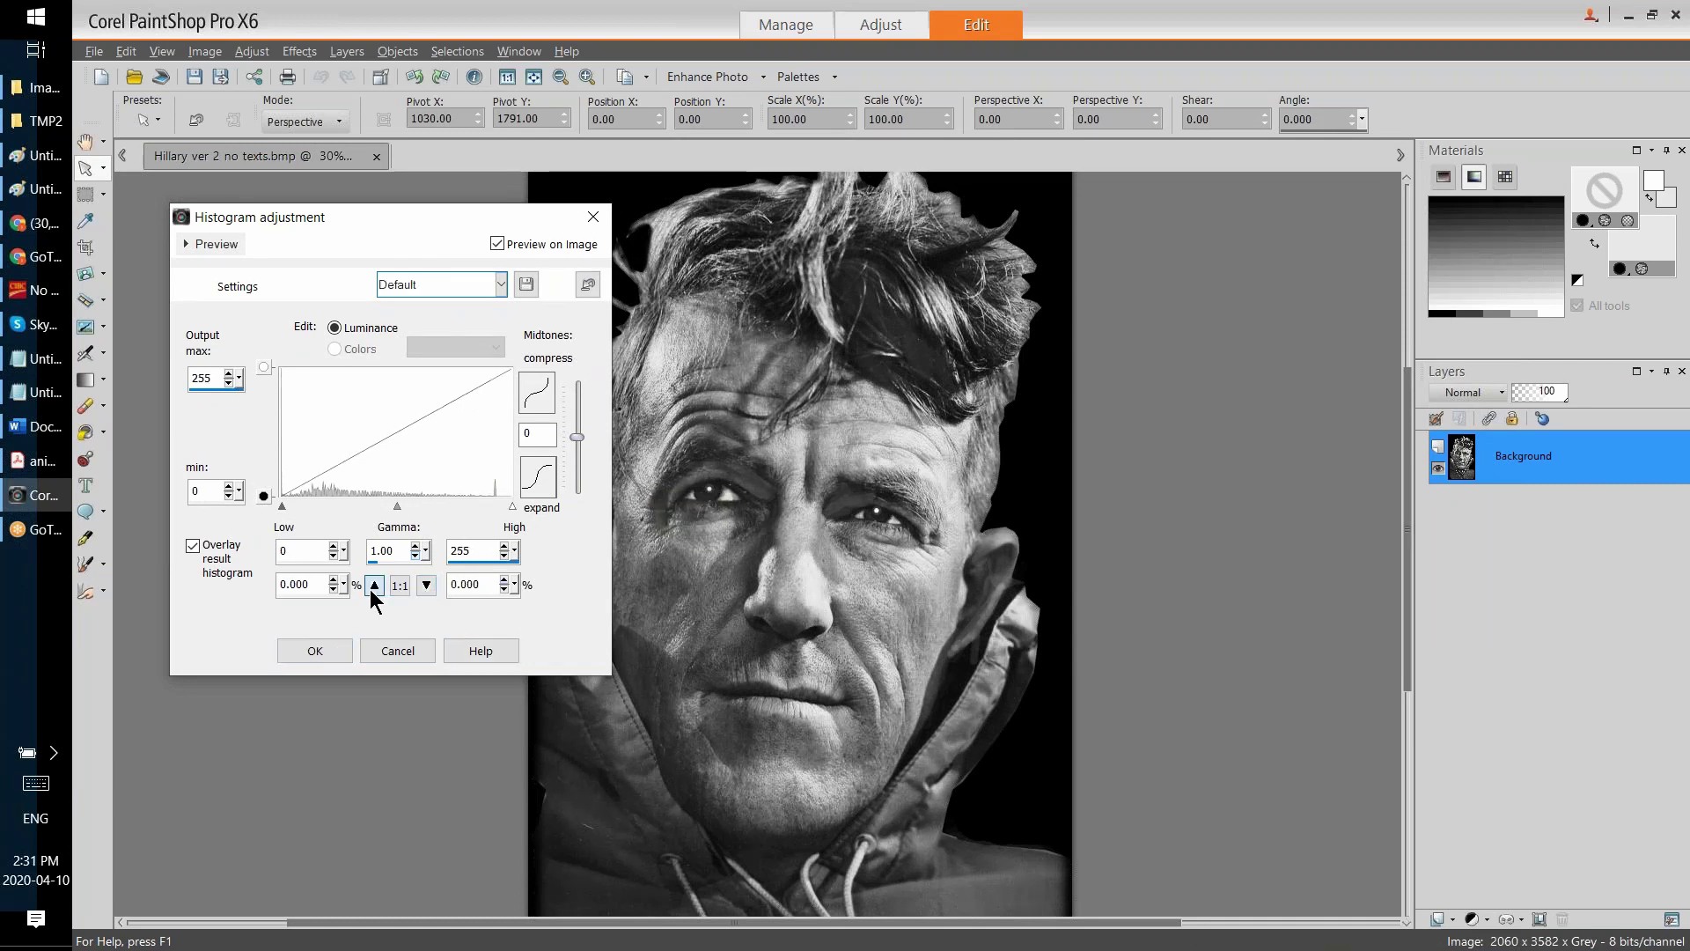
left_click(374, 584)
left_click(374, 585)
left_click(374, 584)
left_click(373, 587)
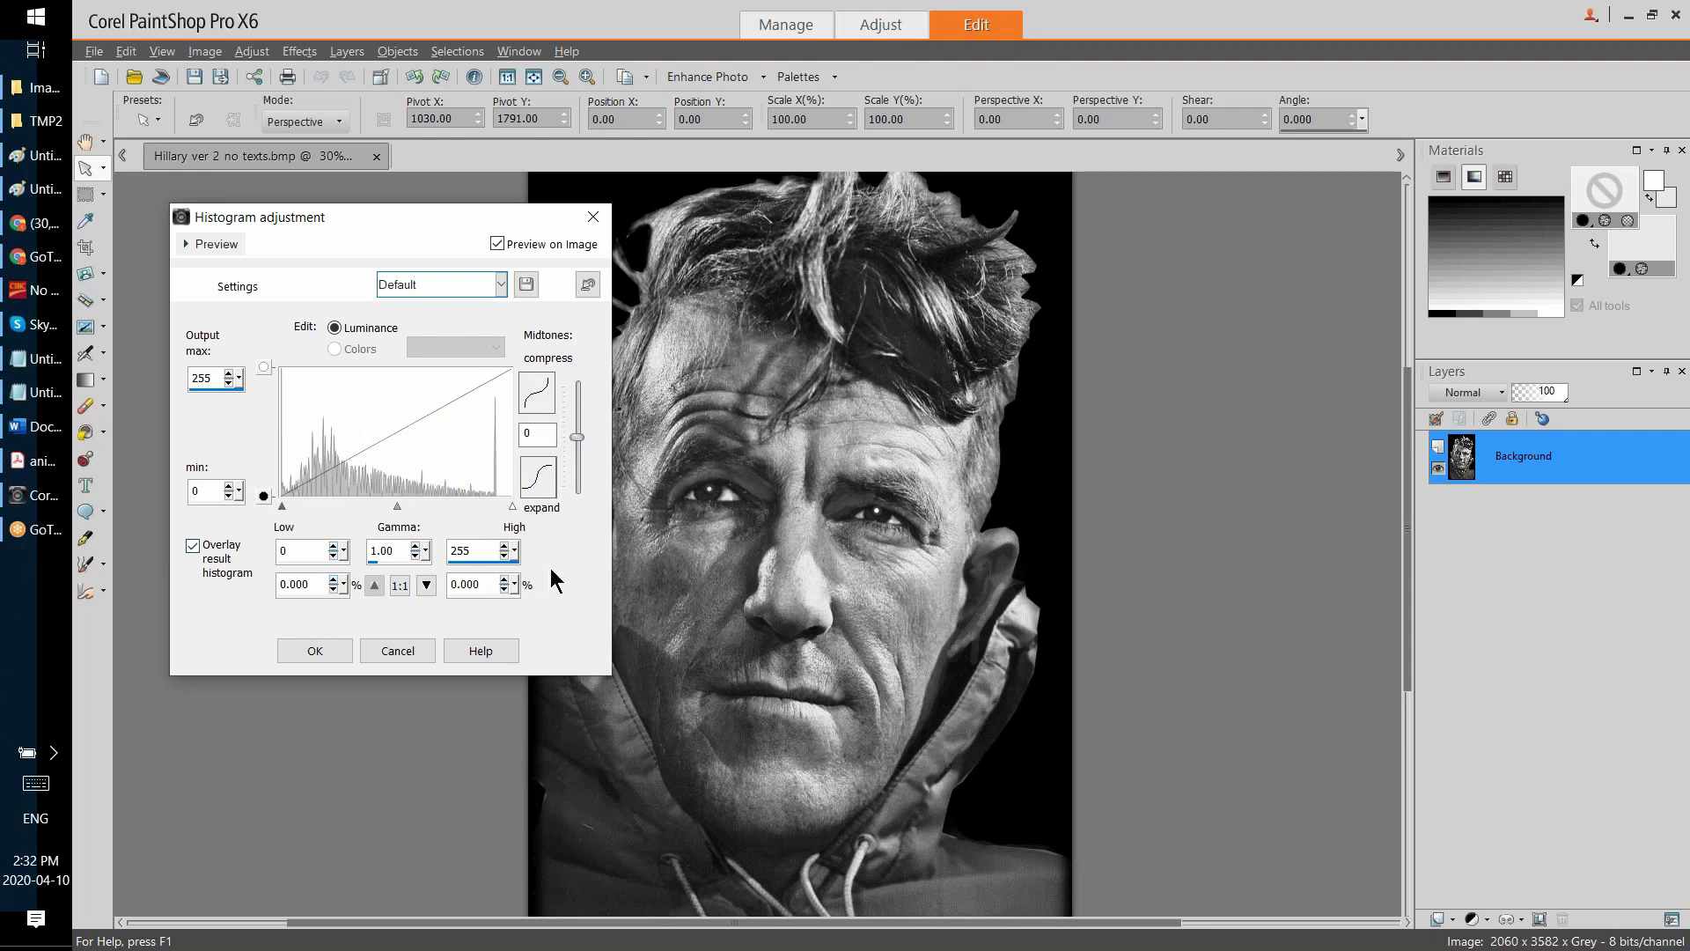
mouse_move(501, 491)
Step: Launch Paint, paste the captured screenshot and enlarge it to 200% around the histogram
left_click(35, 16)
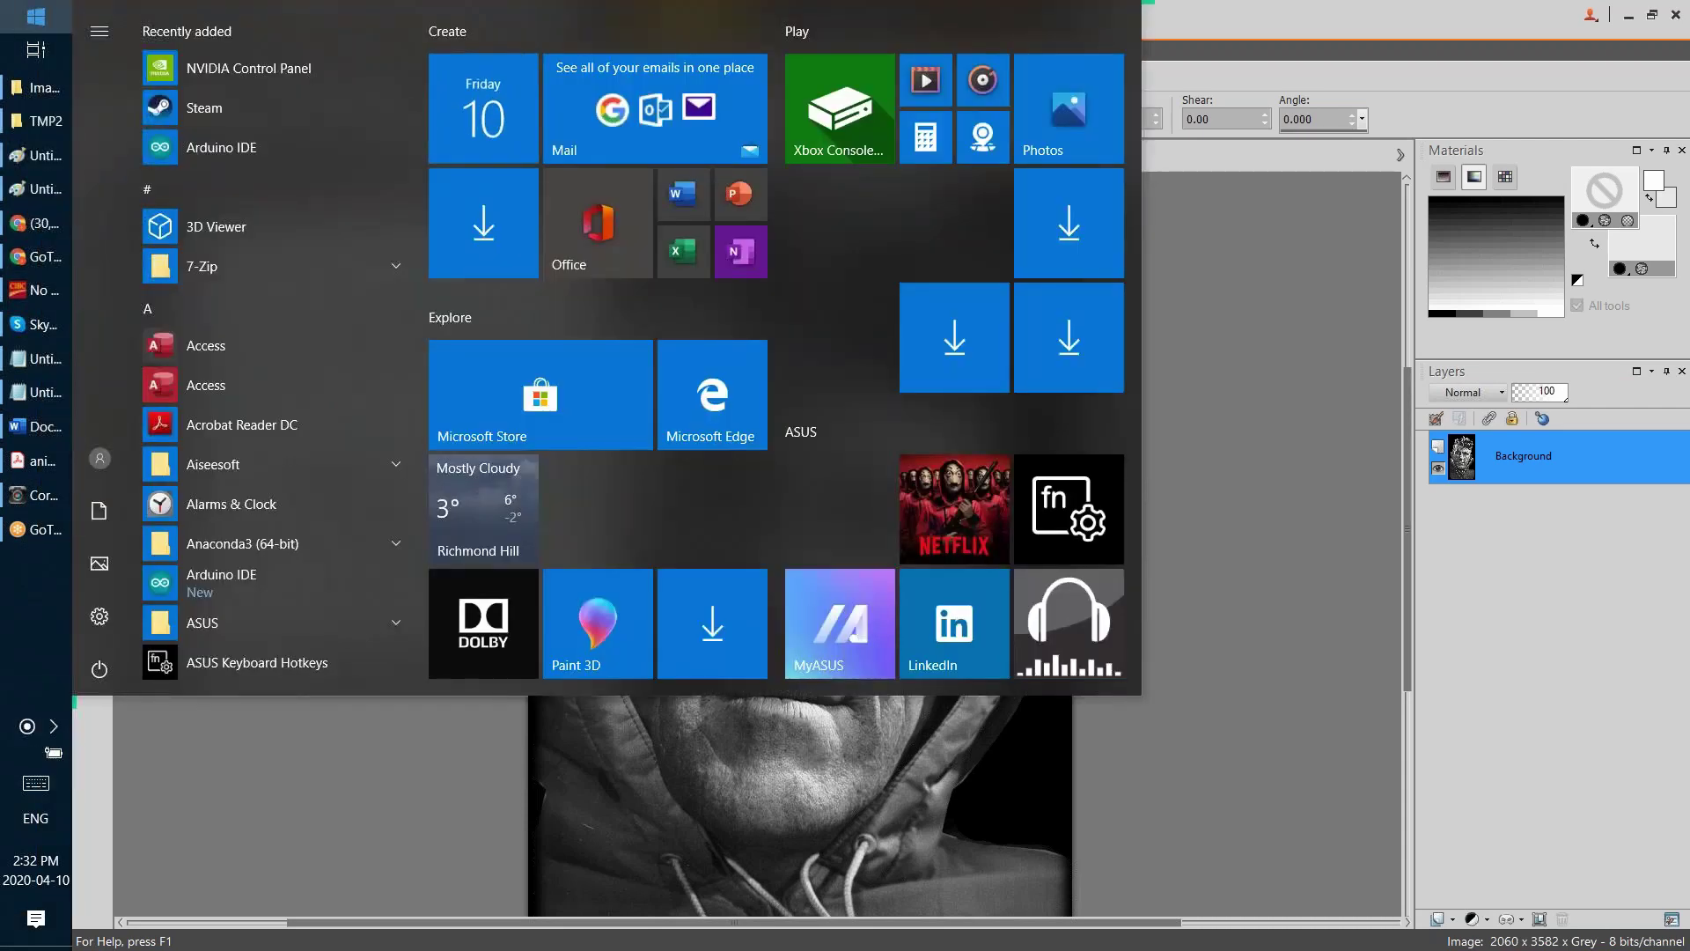
type("pai")
key("Return")
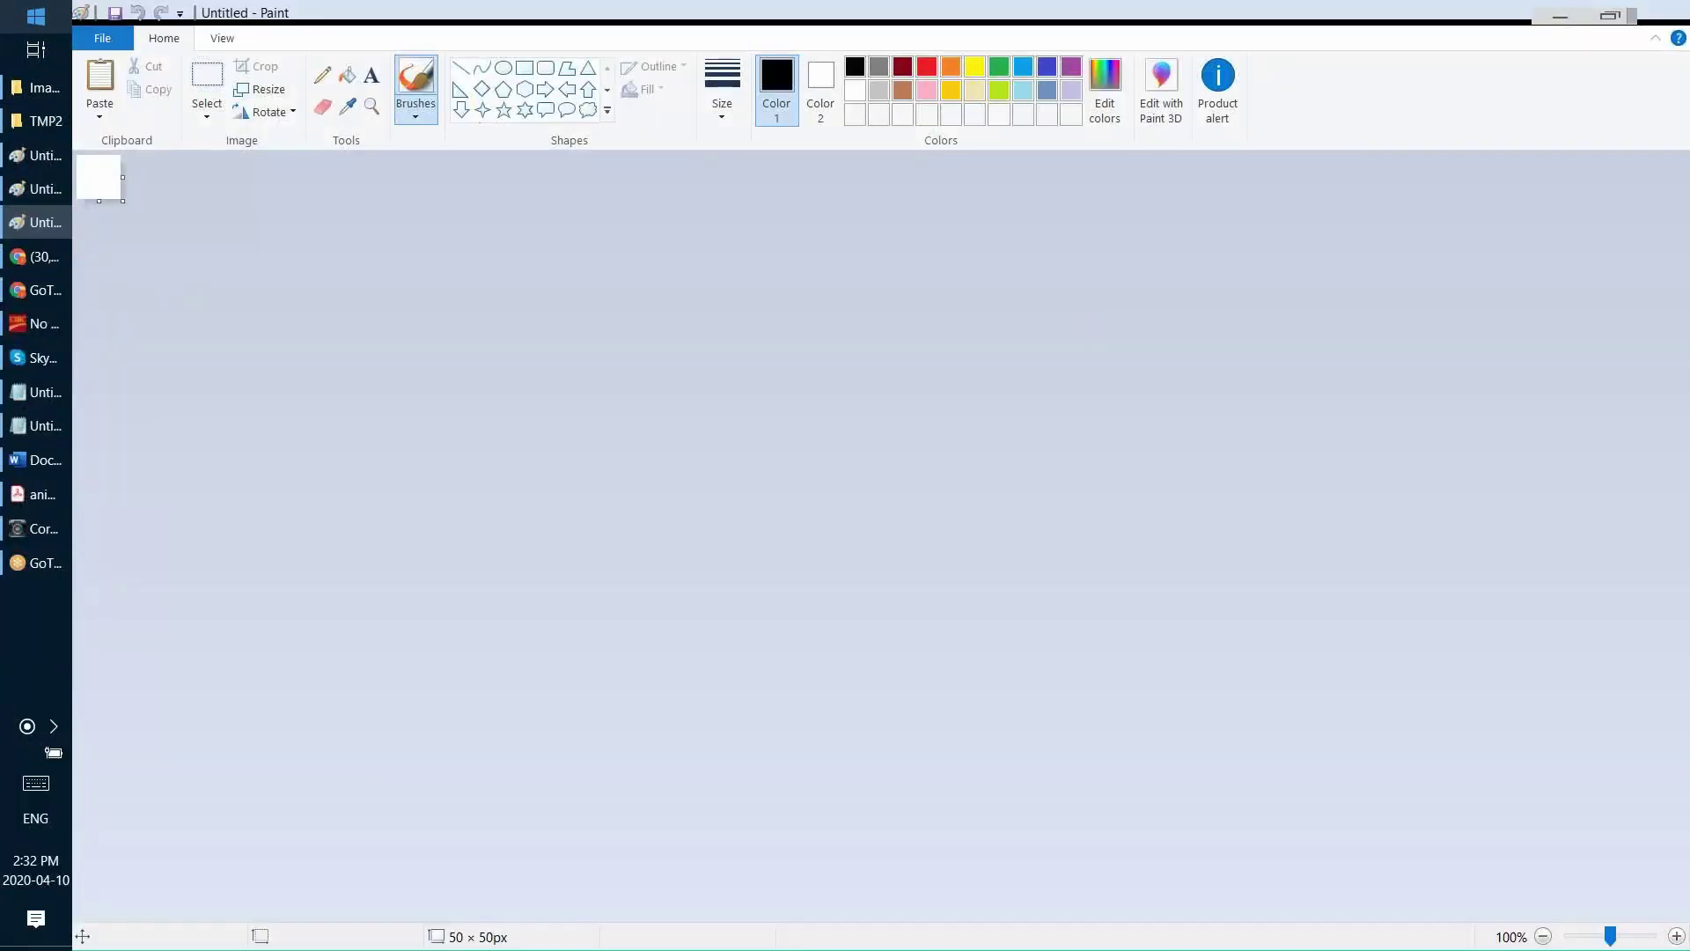
key("ctrl+v")
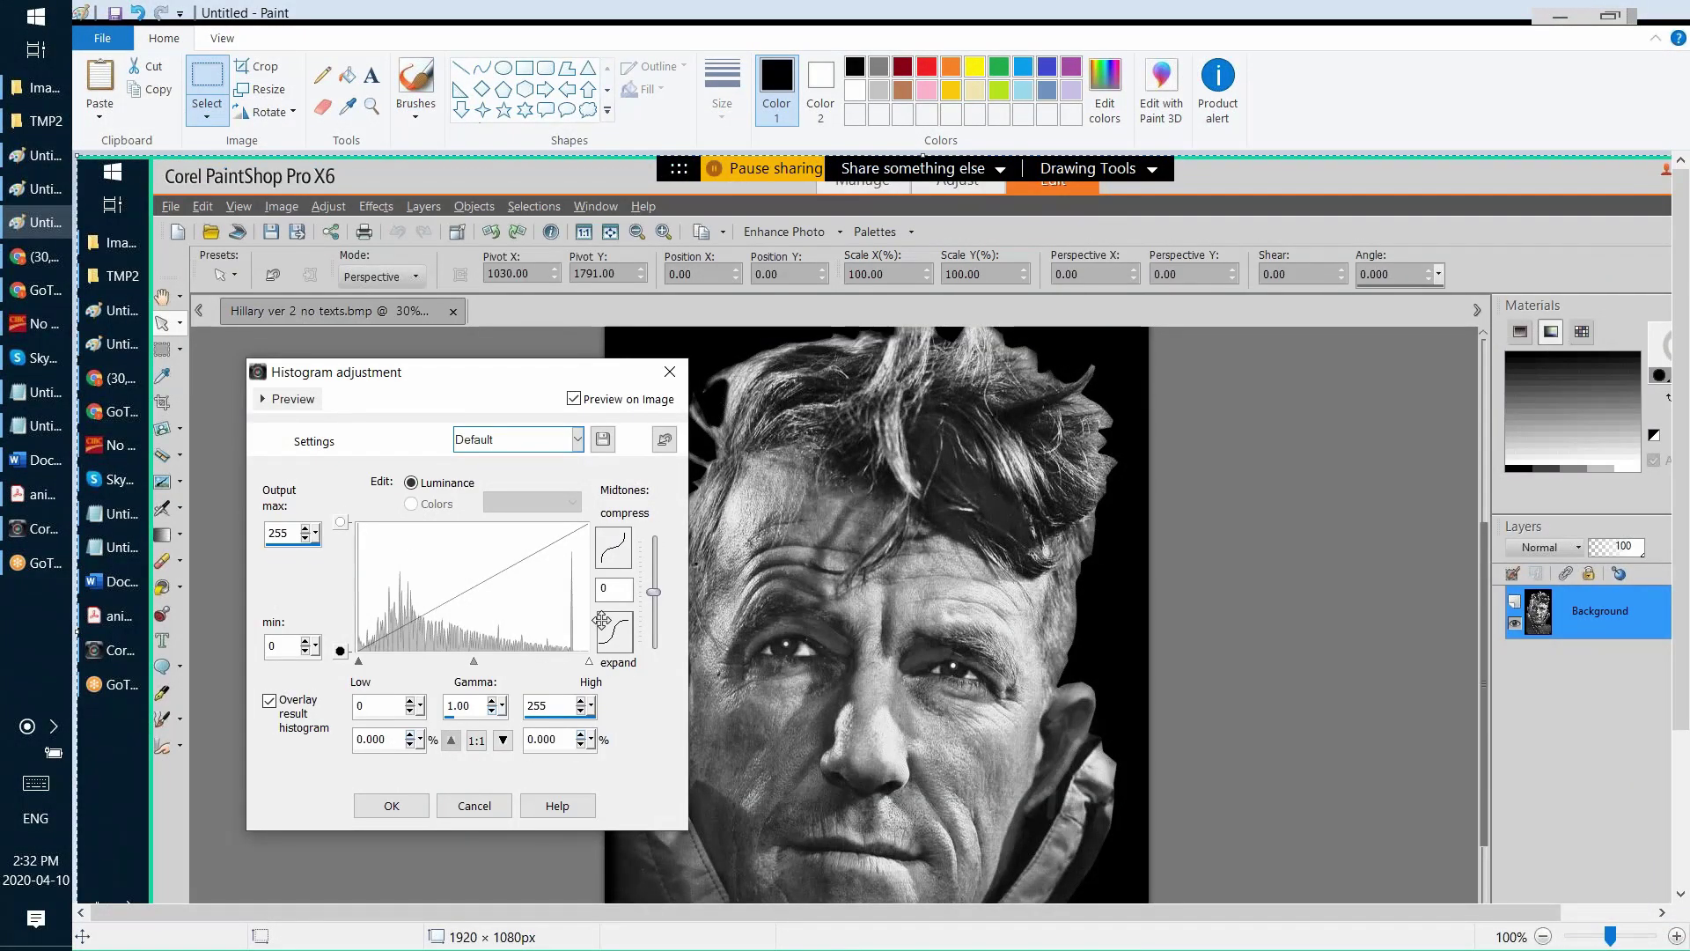
scroll(601, 620, "up", 1)
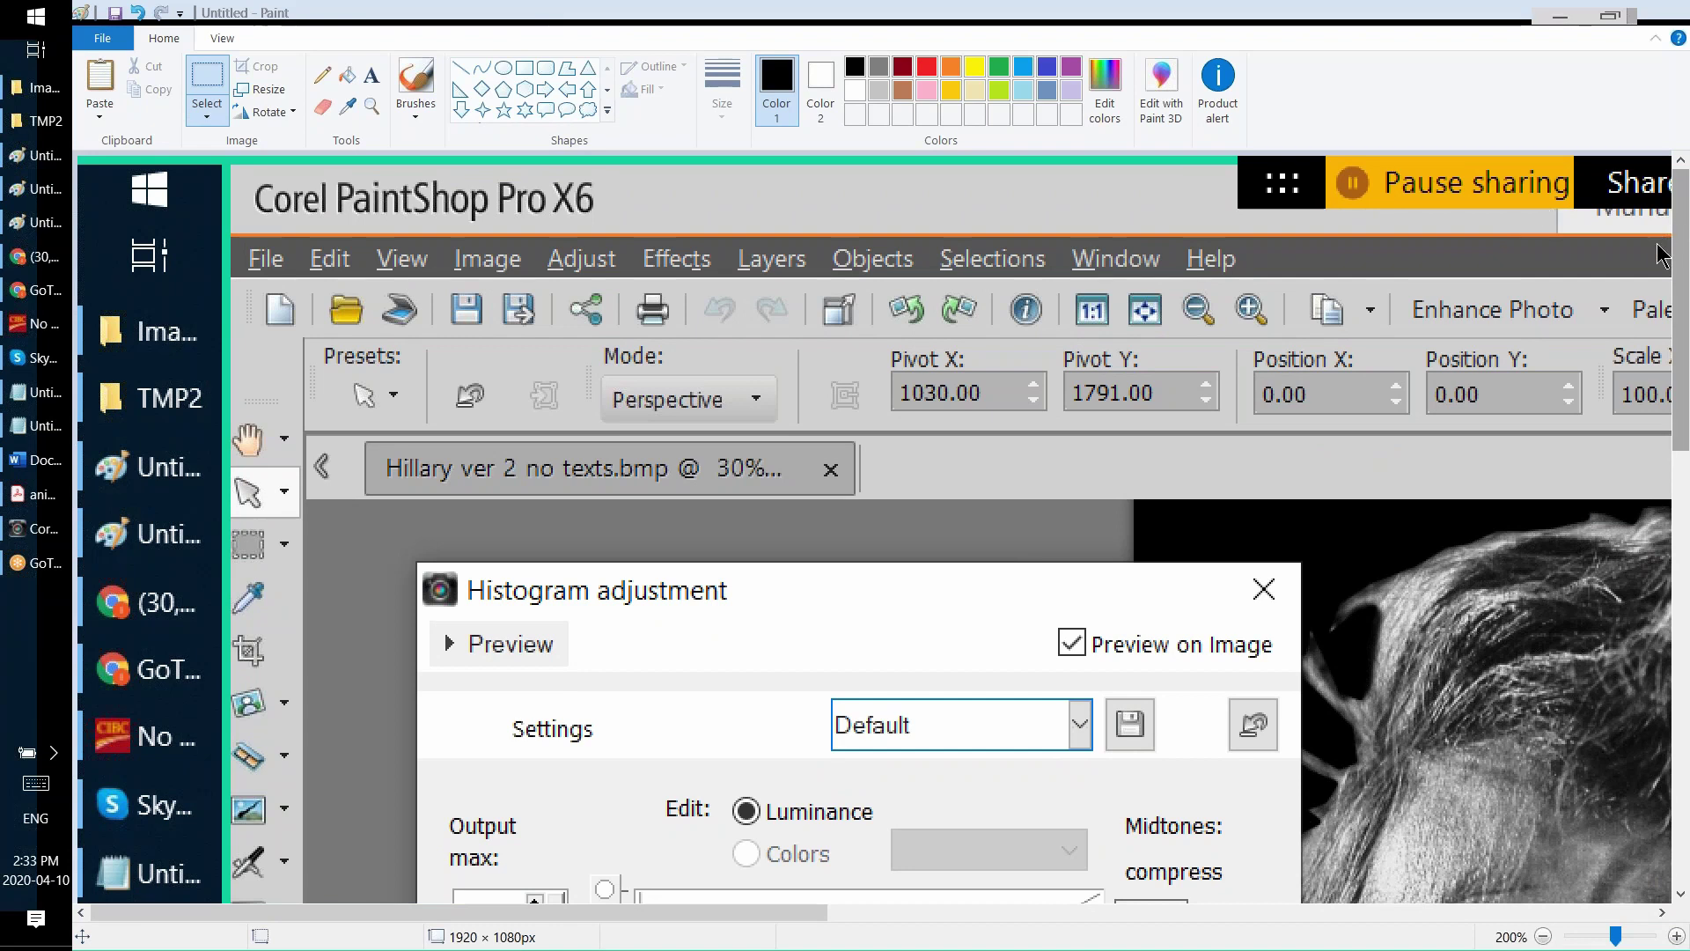
scroll(1682, 192, "down", 5)
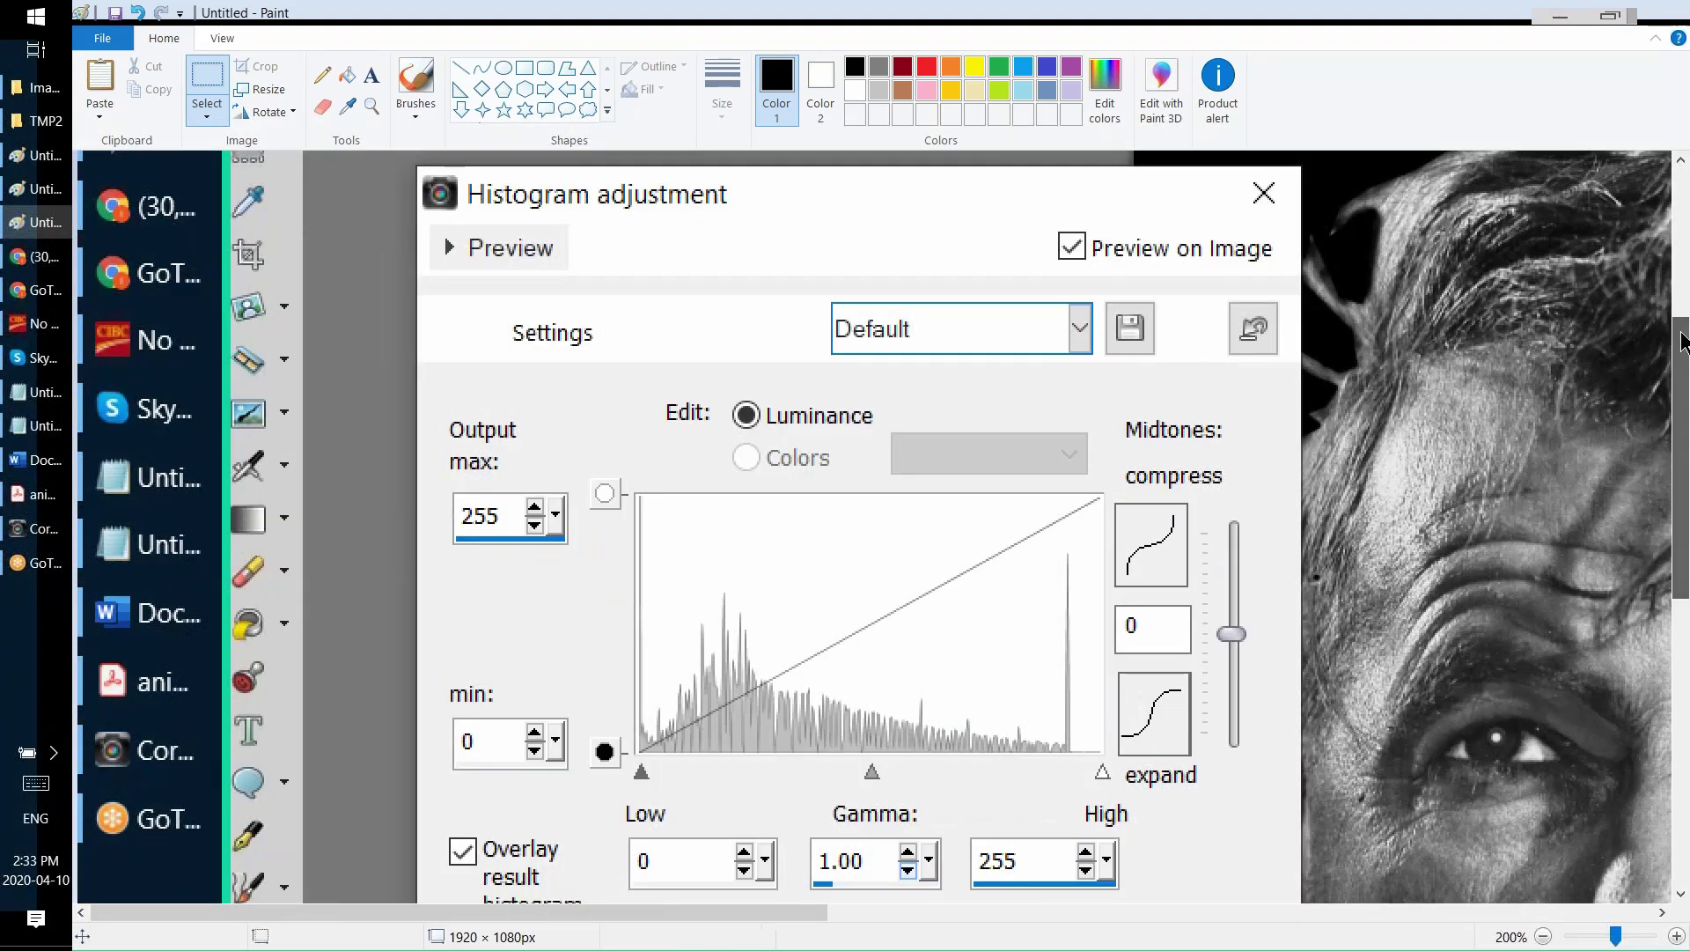
Step: Draw a thick red ellipse of about 50 × 38 px around the empty highlight end of the histogram
left_click(503, 68)
left_click(926, 67)
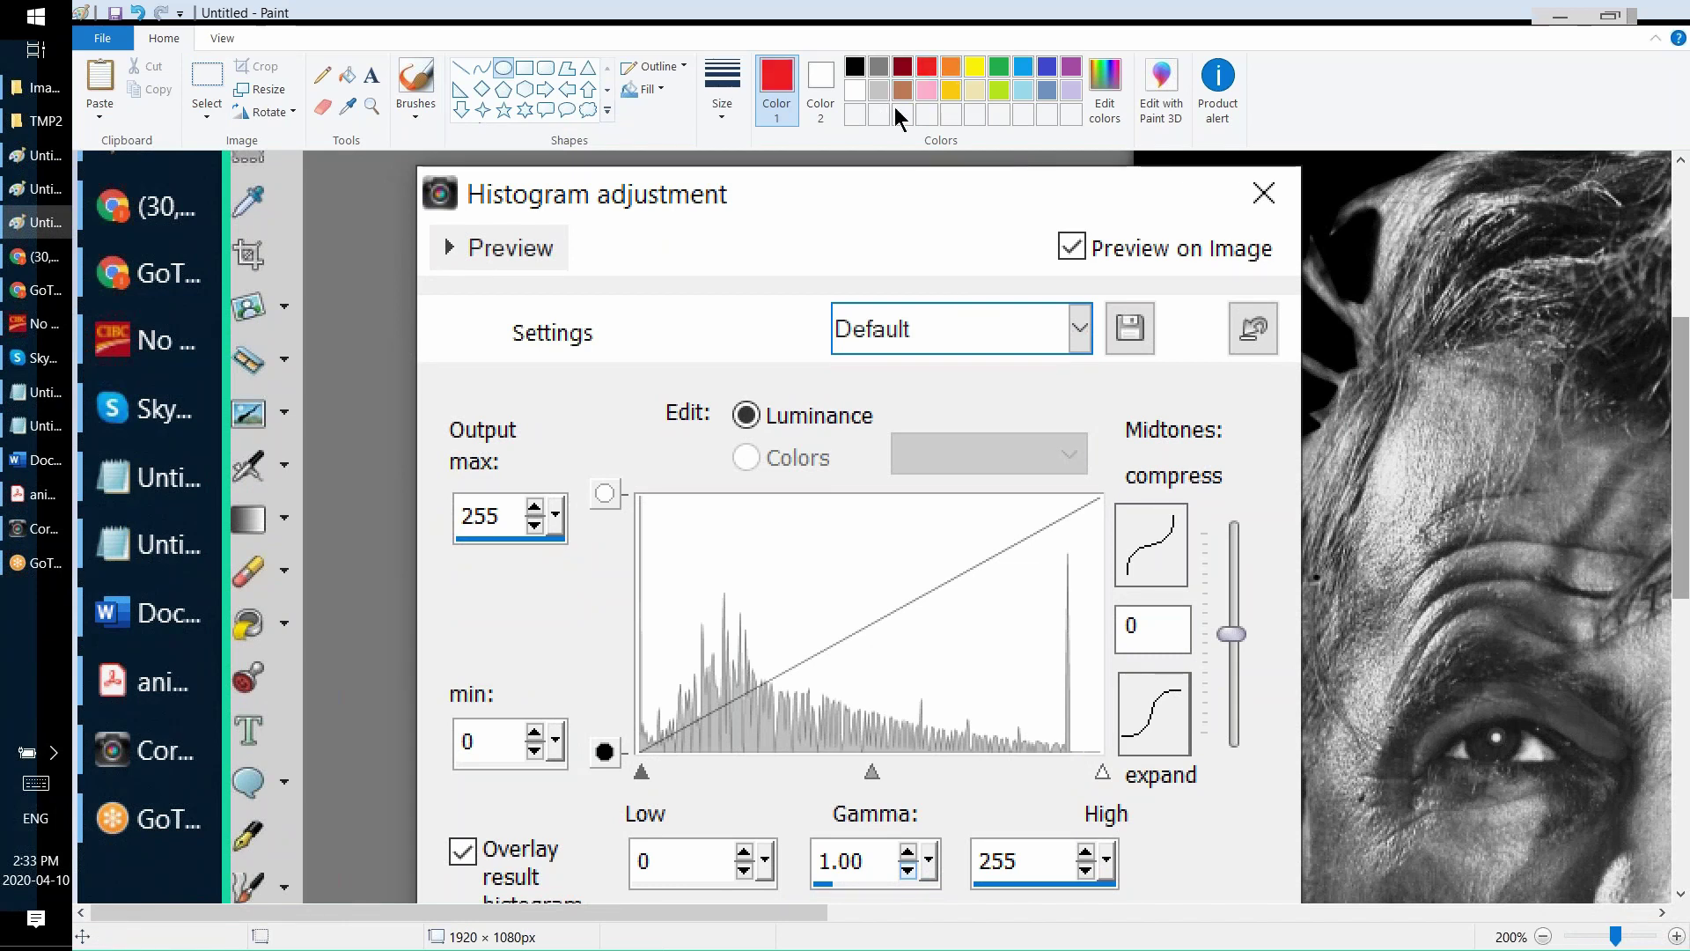
left_click(723, 97)
left_click(725, 280)
left_click_drag(1043, 714, 1132, 780)
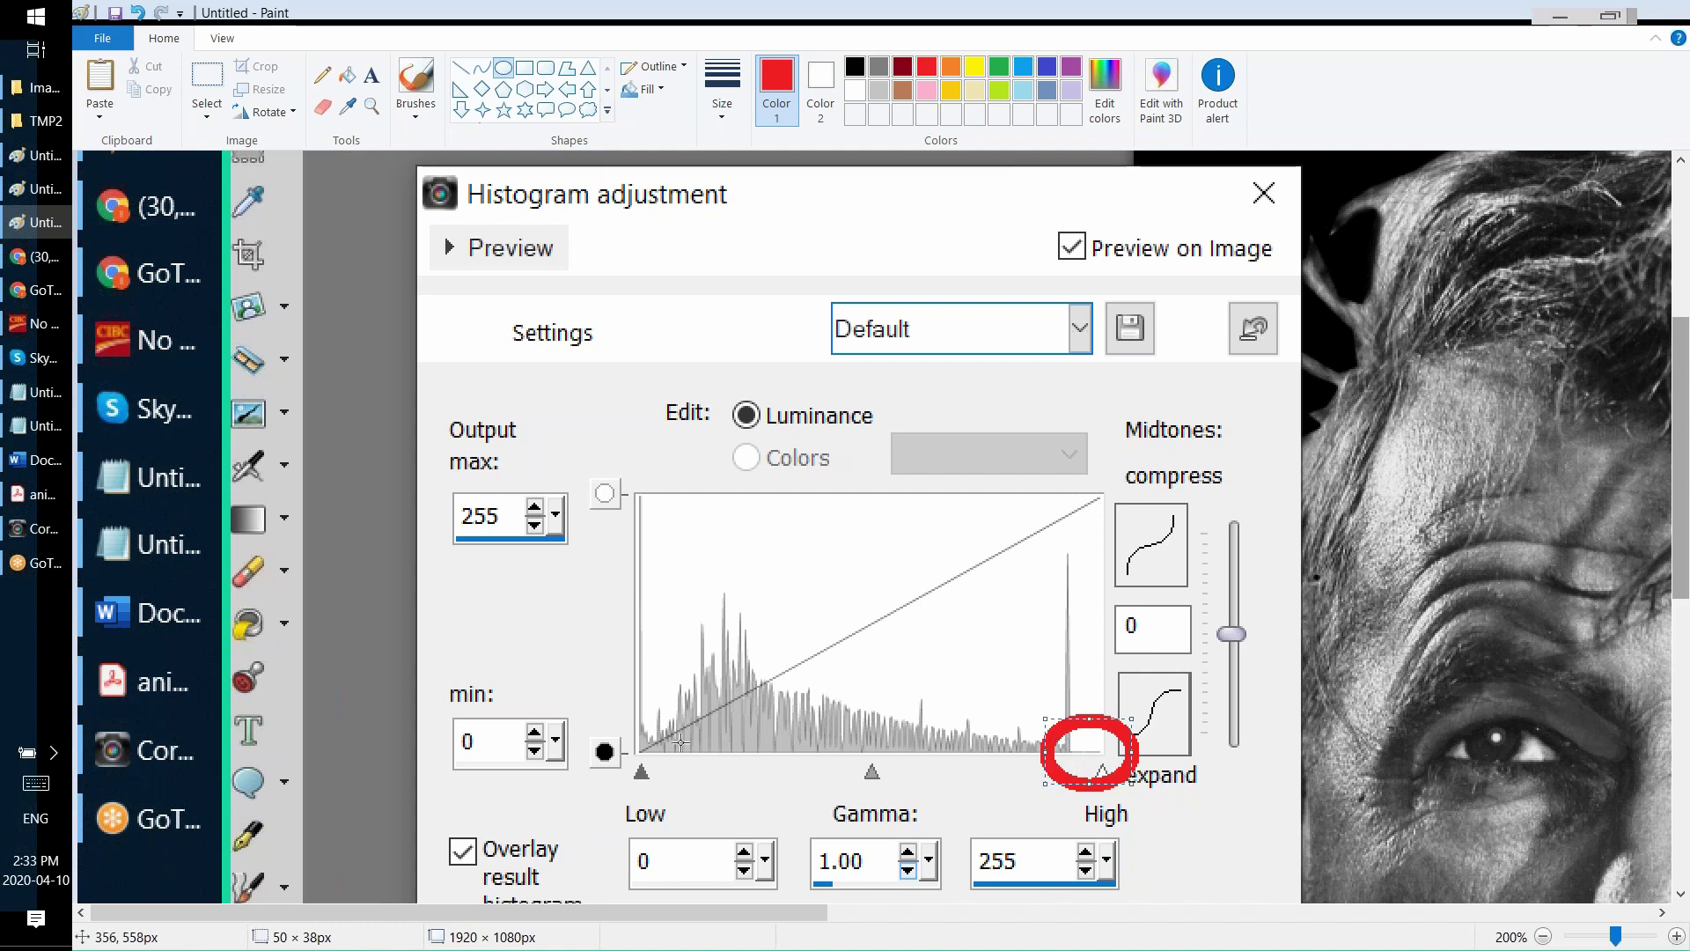
Step: Switch back to PaintShop Pro and reposition the Histogram Adjustment dialog so it covers less of the portrait
left_click(36, 529)
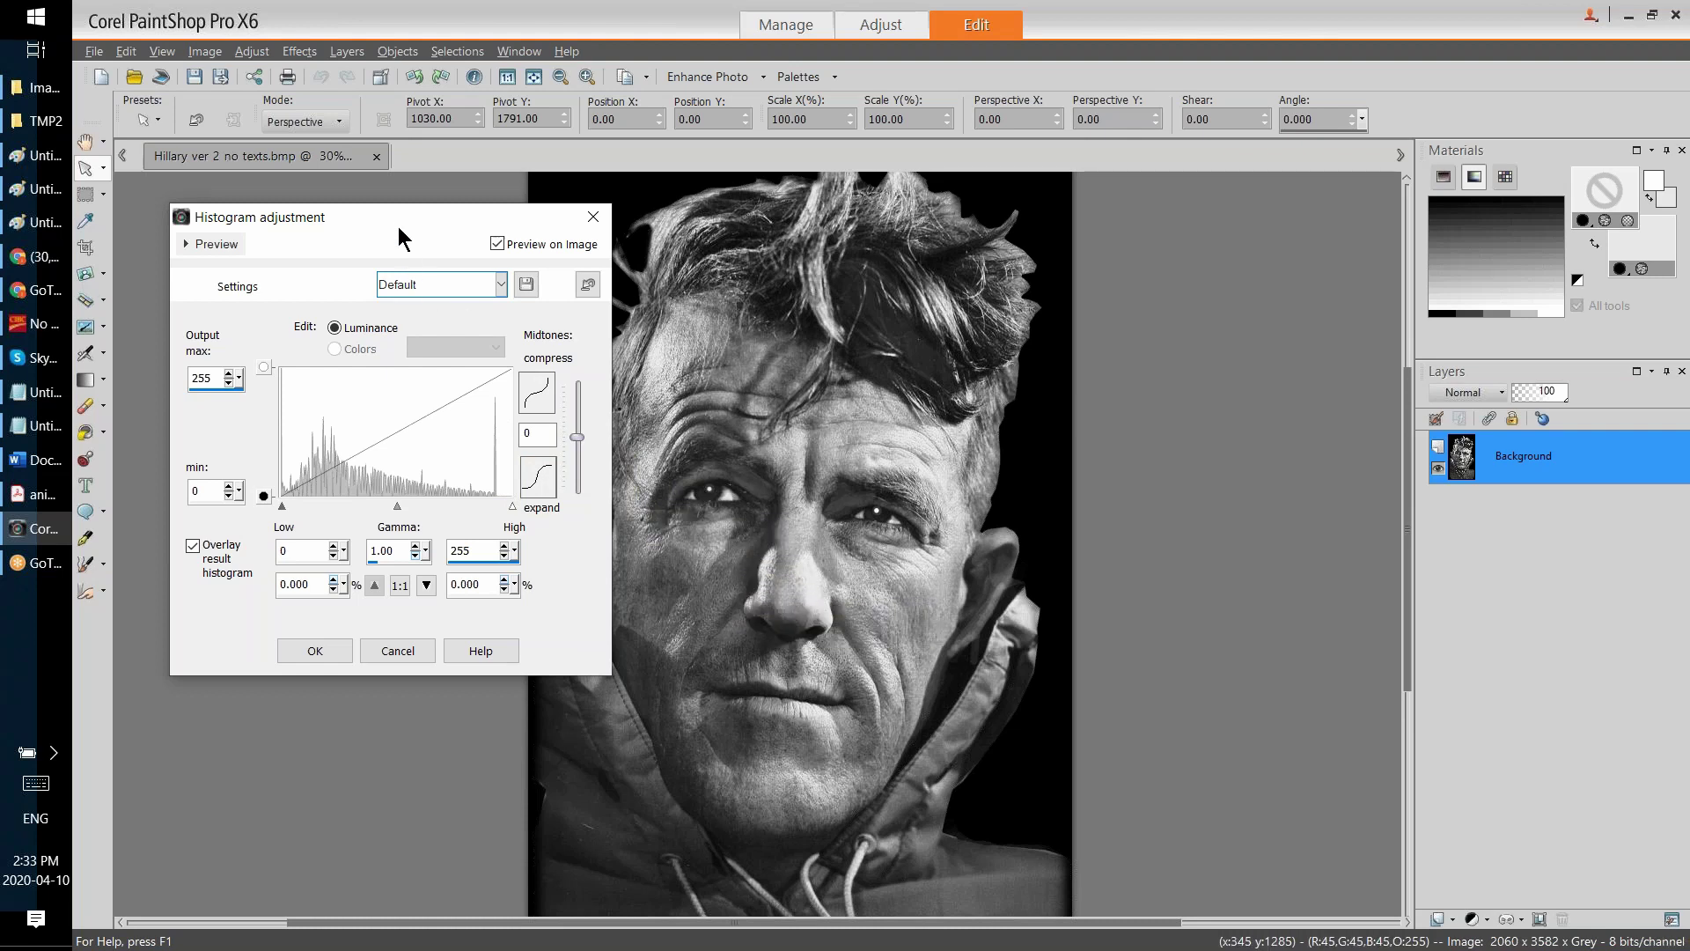
left_click_drag(403, 219, 362, 246)
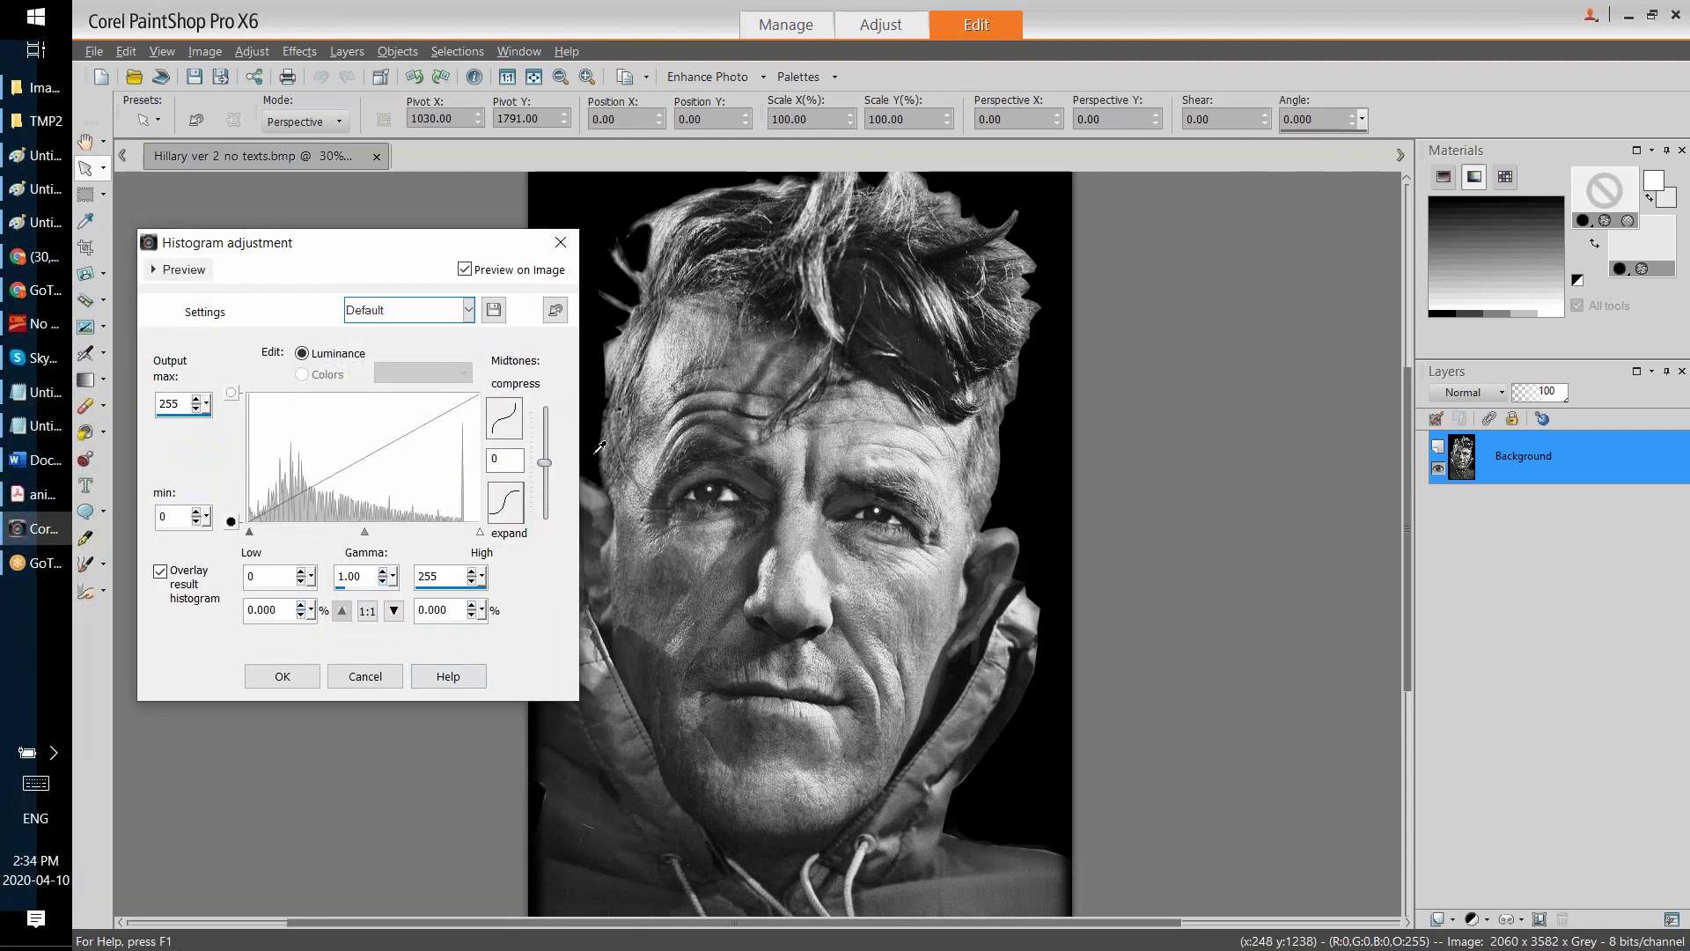
left_click_drag(393, 240, 387, 191)
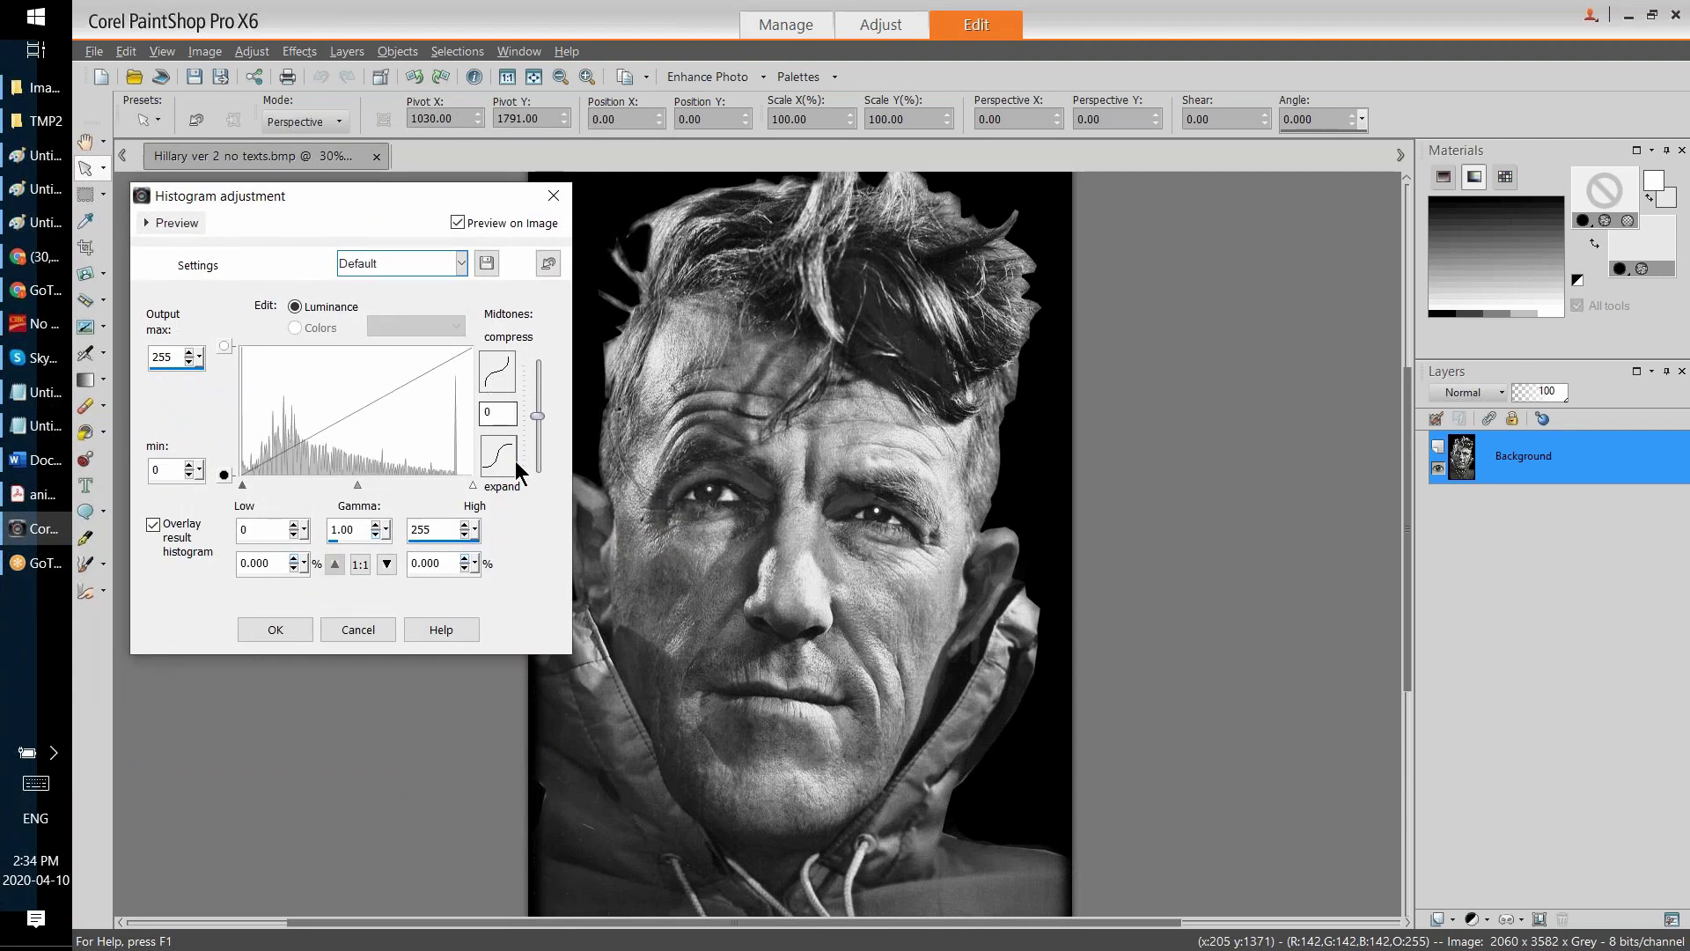
left_click_drag(353, 197, 352, 207)
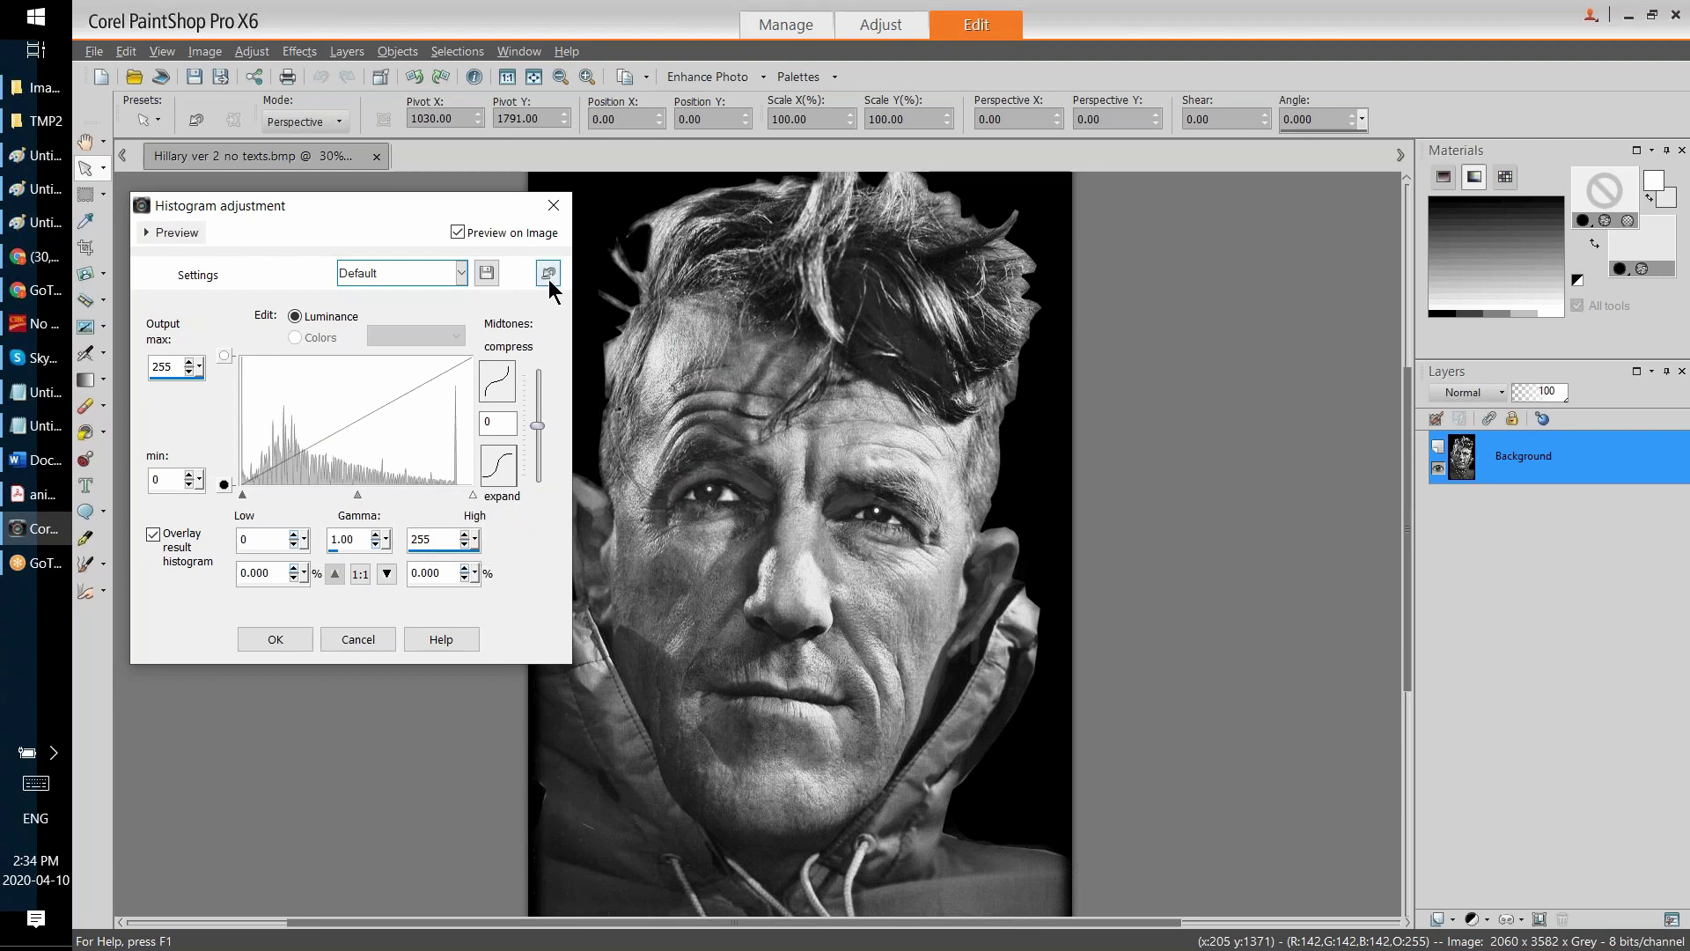
Step: Try an output minimum of 16 with midtones at -21, and reset the histogram settings to the defaults
left_click_drag(225, 484, 225, 477)
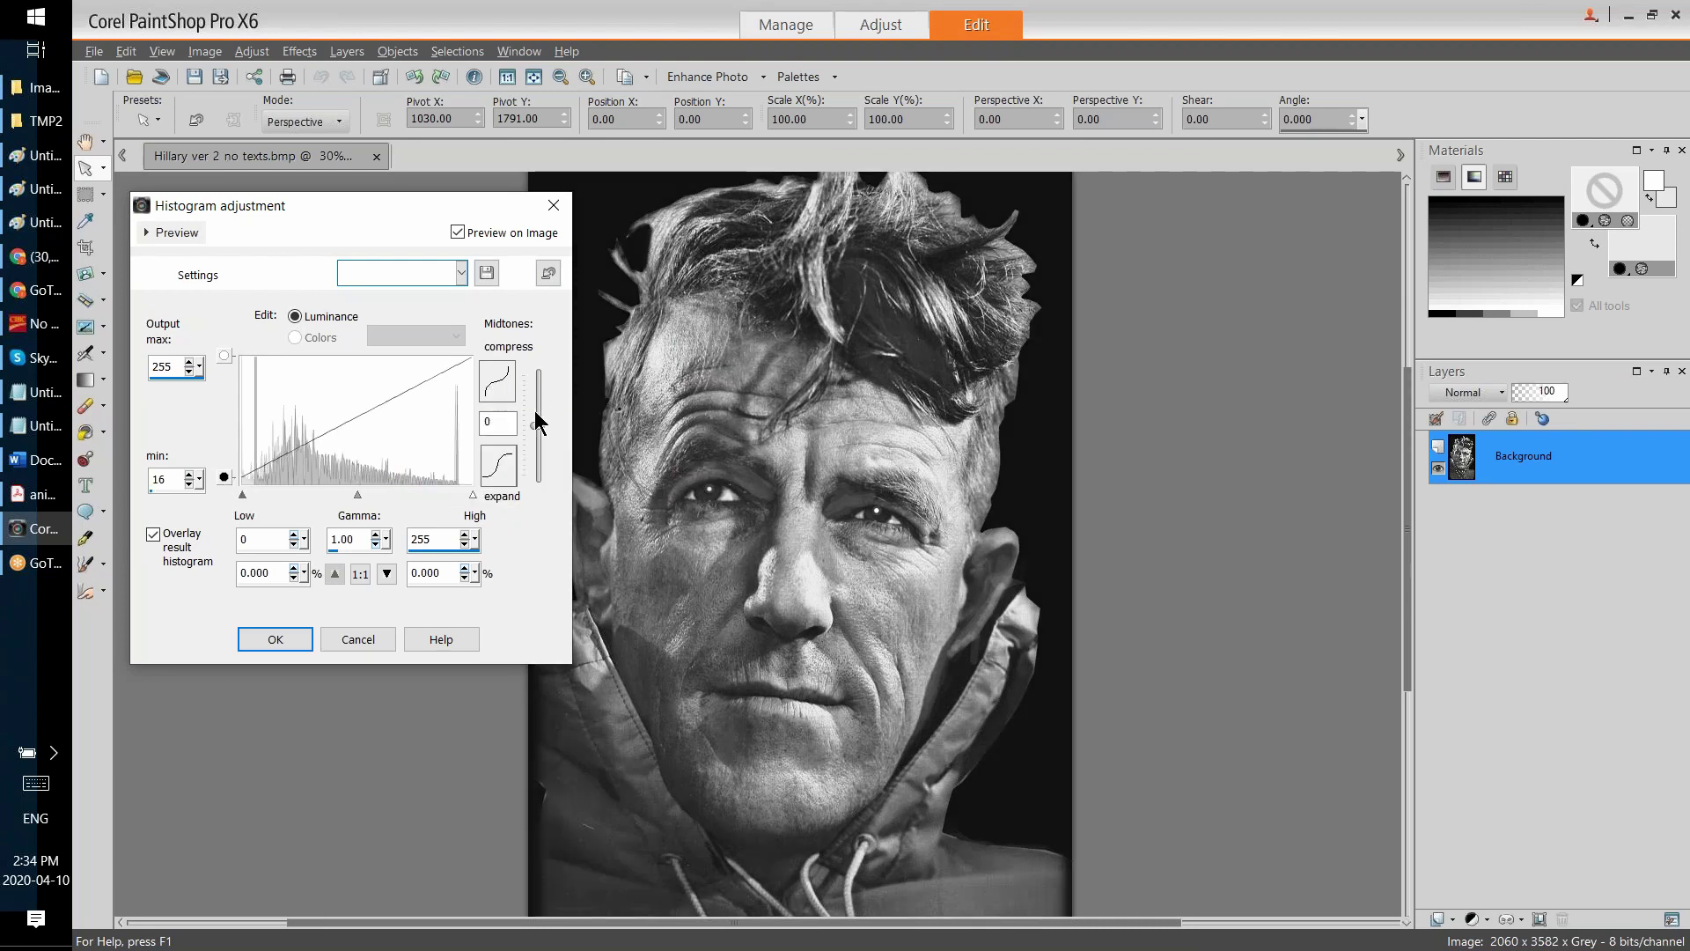
mouse_move(540, 431)
left_mouse_down()
mouse_move(568, 447)
mouse_move(553, 445)
left_mouse_up()
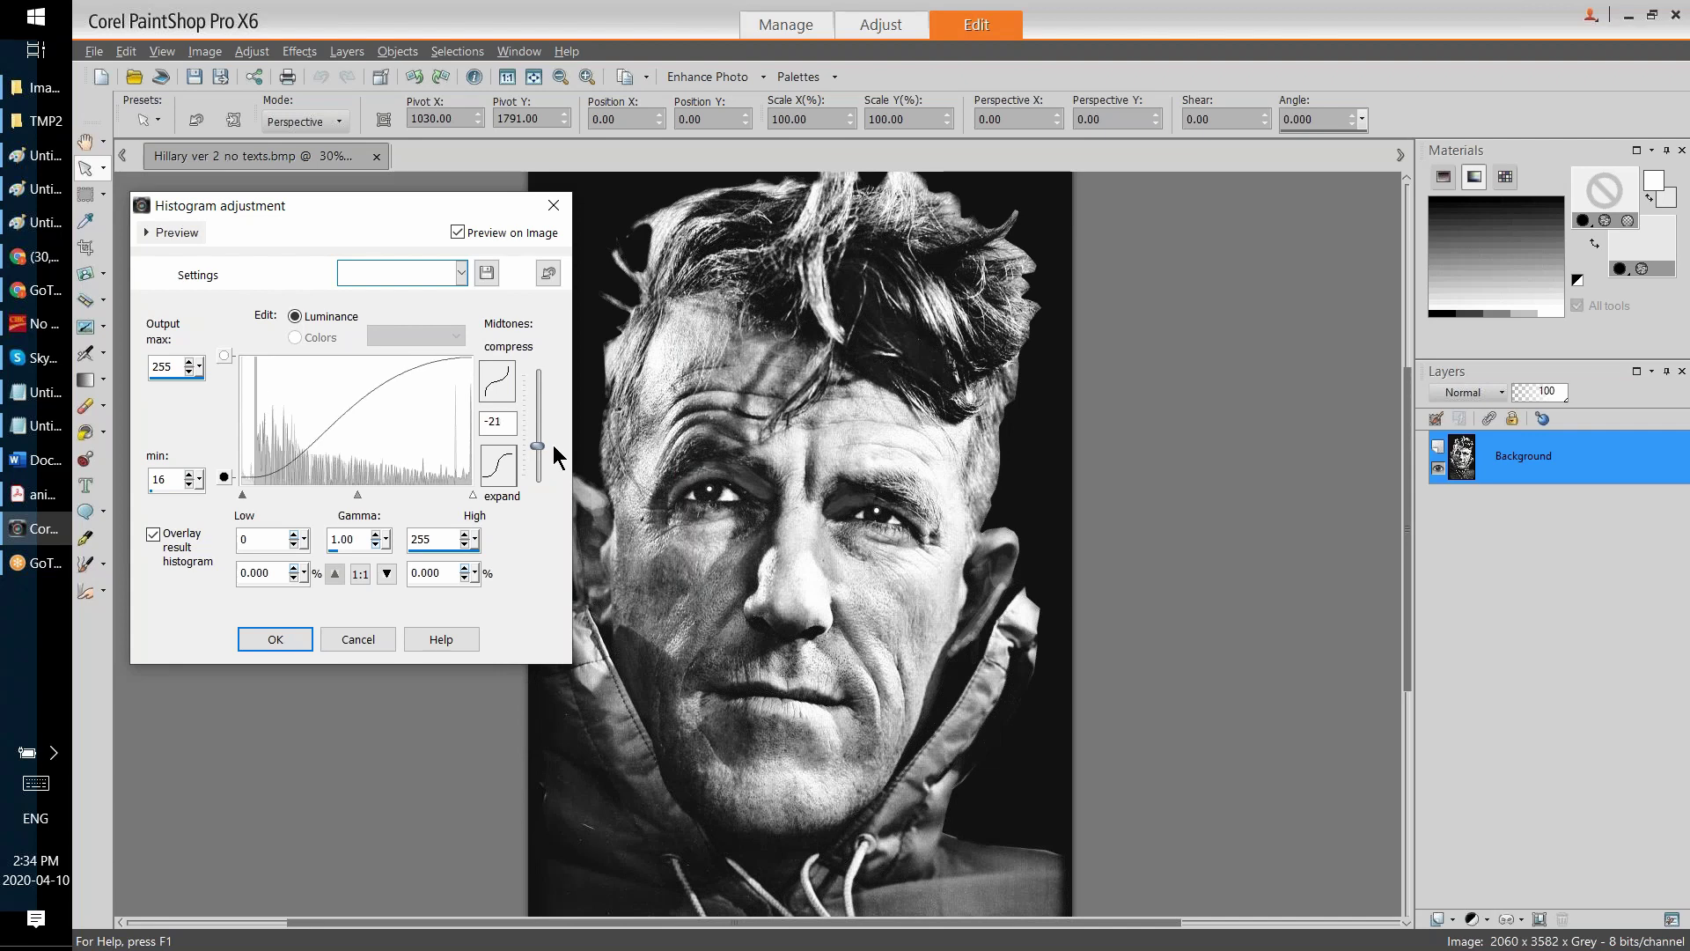
left_click(547, 273)
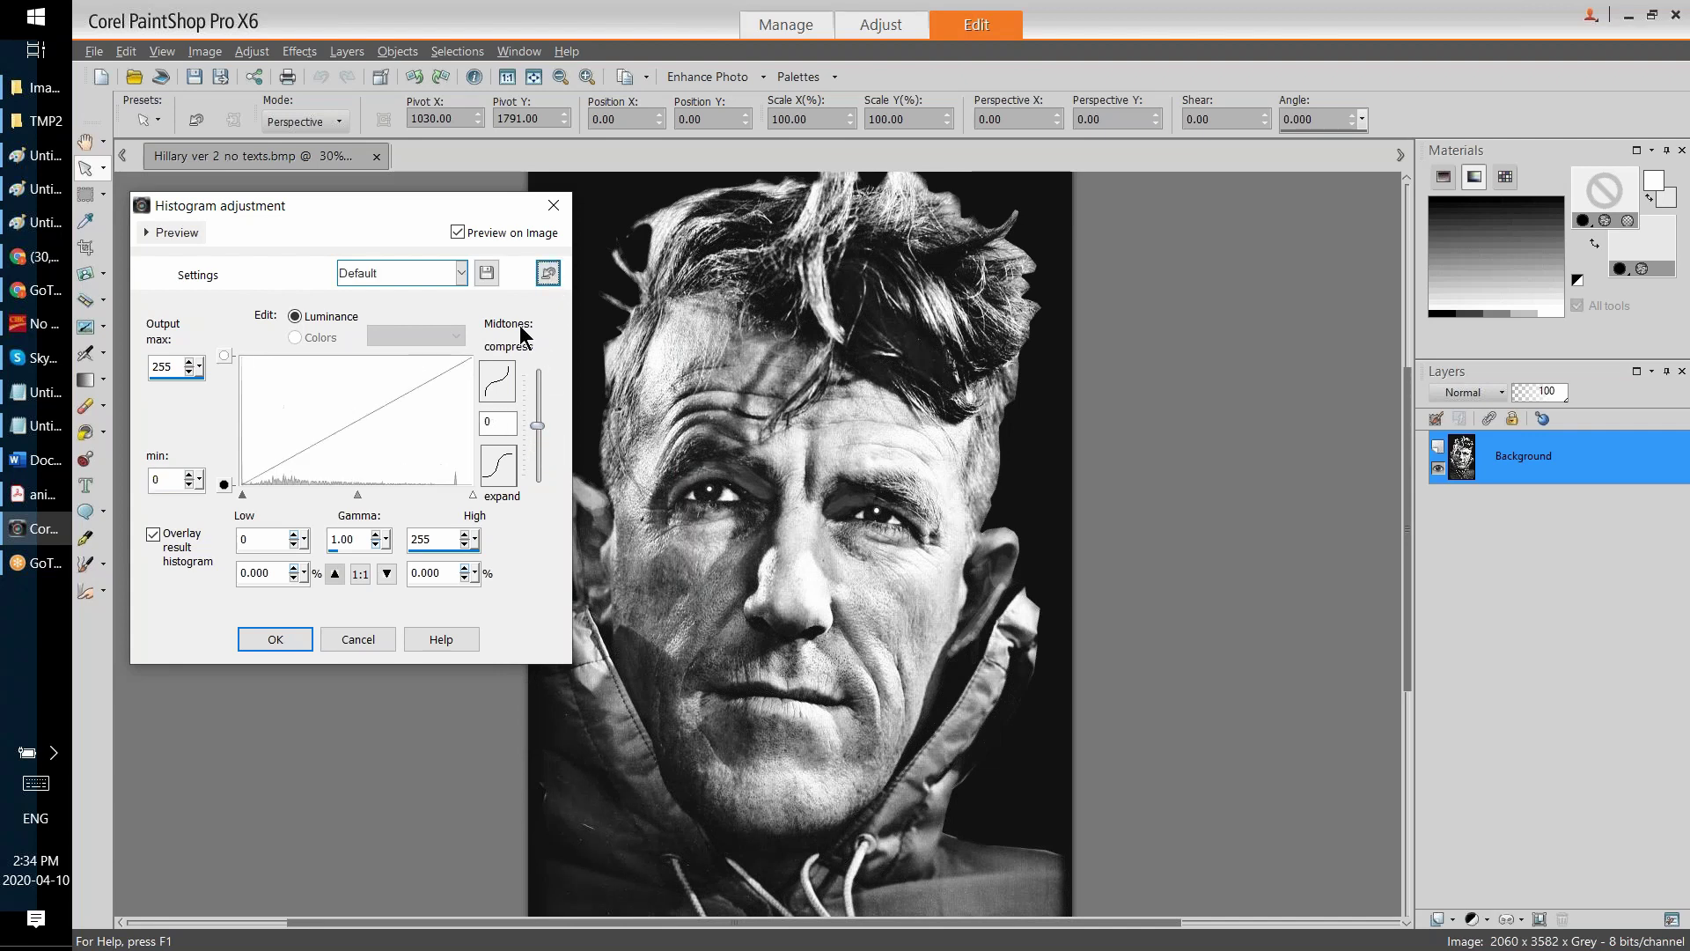
Step: Try an output minimum of 26 and a High input limit of 218, moving the dialog off the portrait
left_click_drag(230, 486, 223, 472)
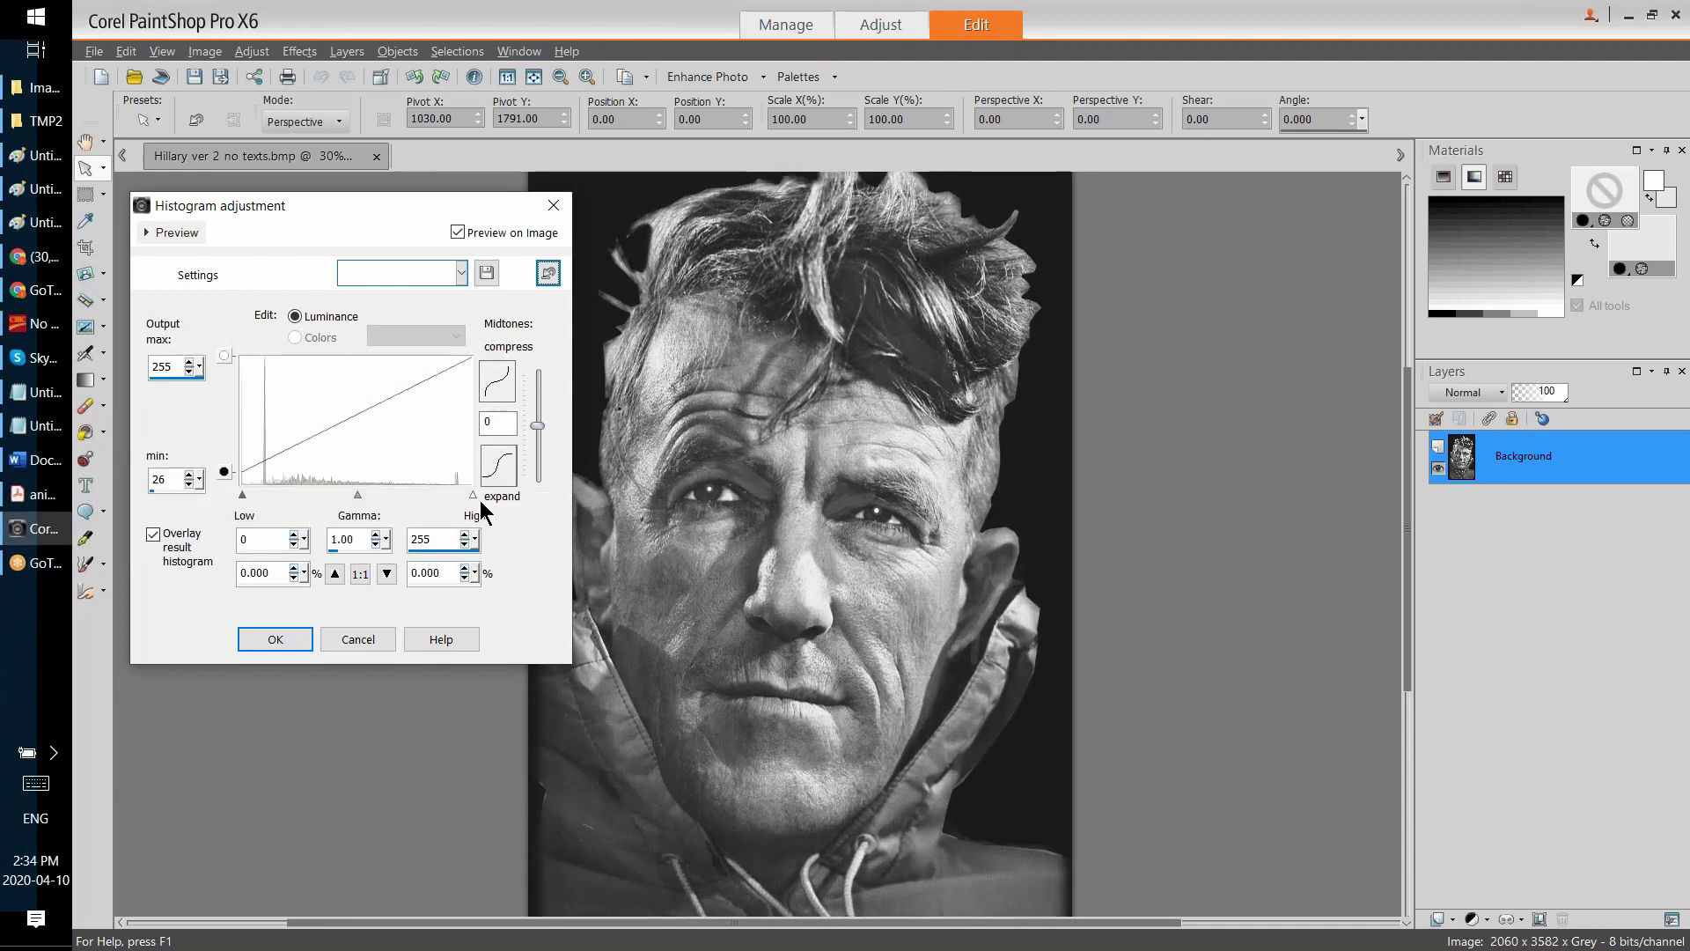
left_click_drag(473, 496, 443, 499)
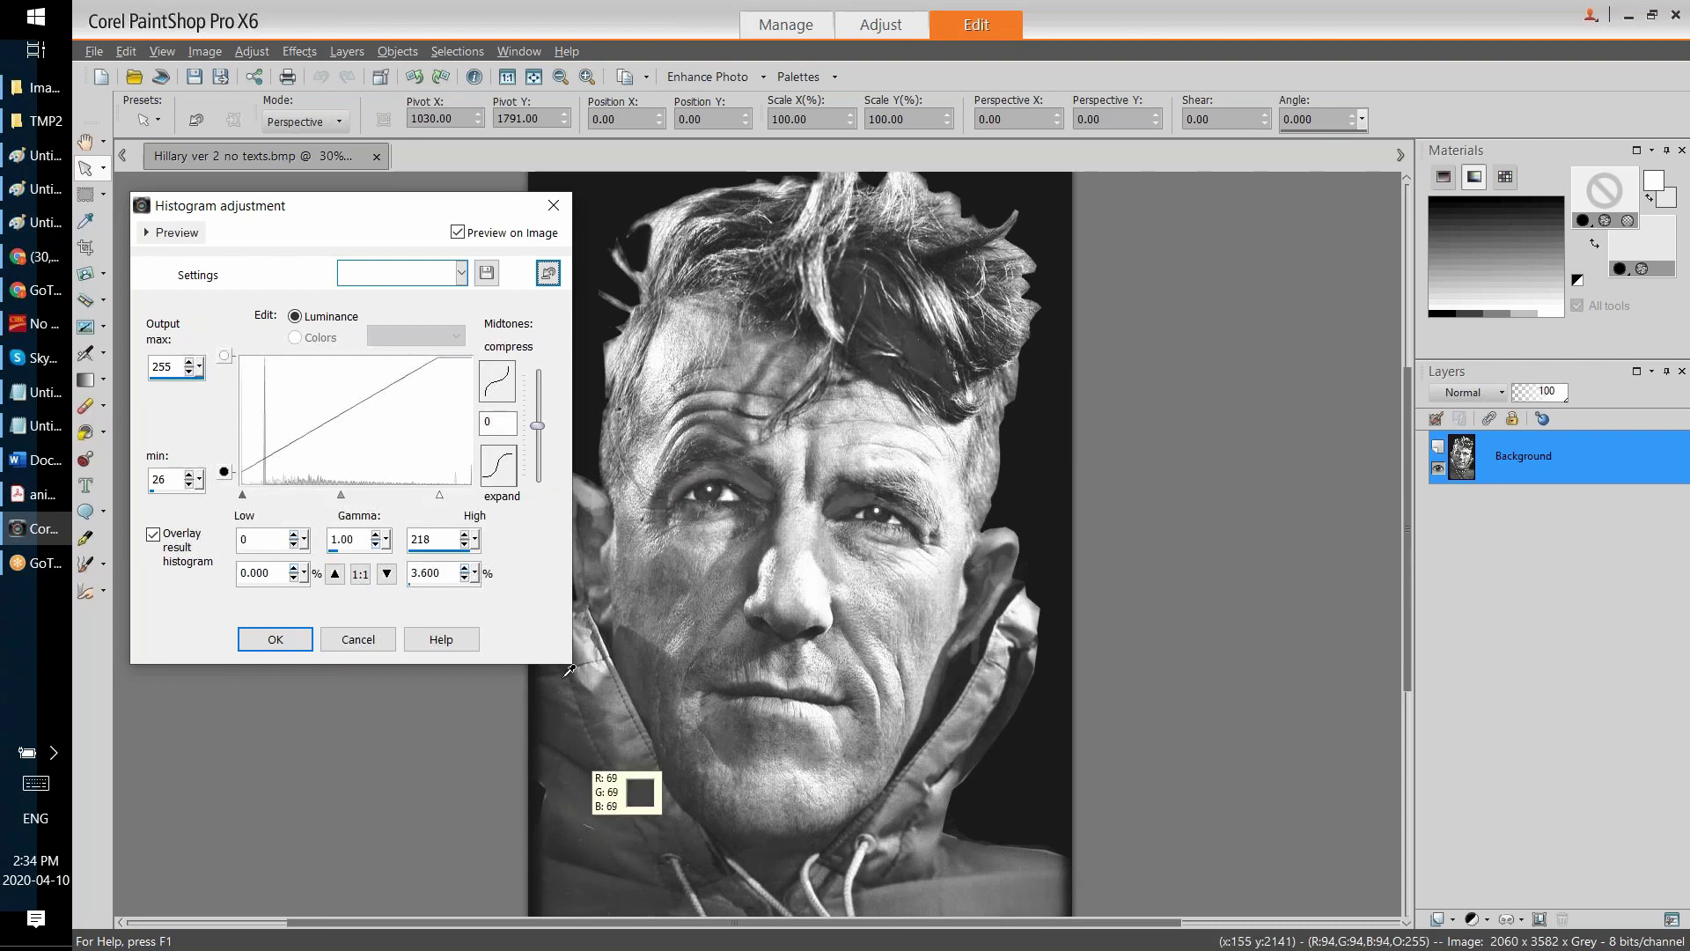
left_click_drag(382, 209, 280, 244)
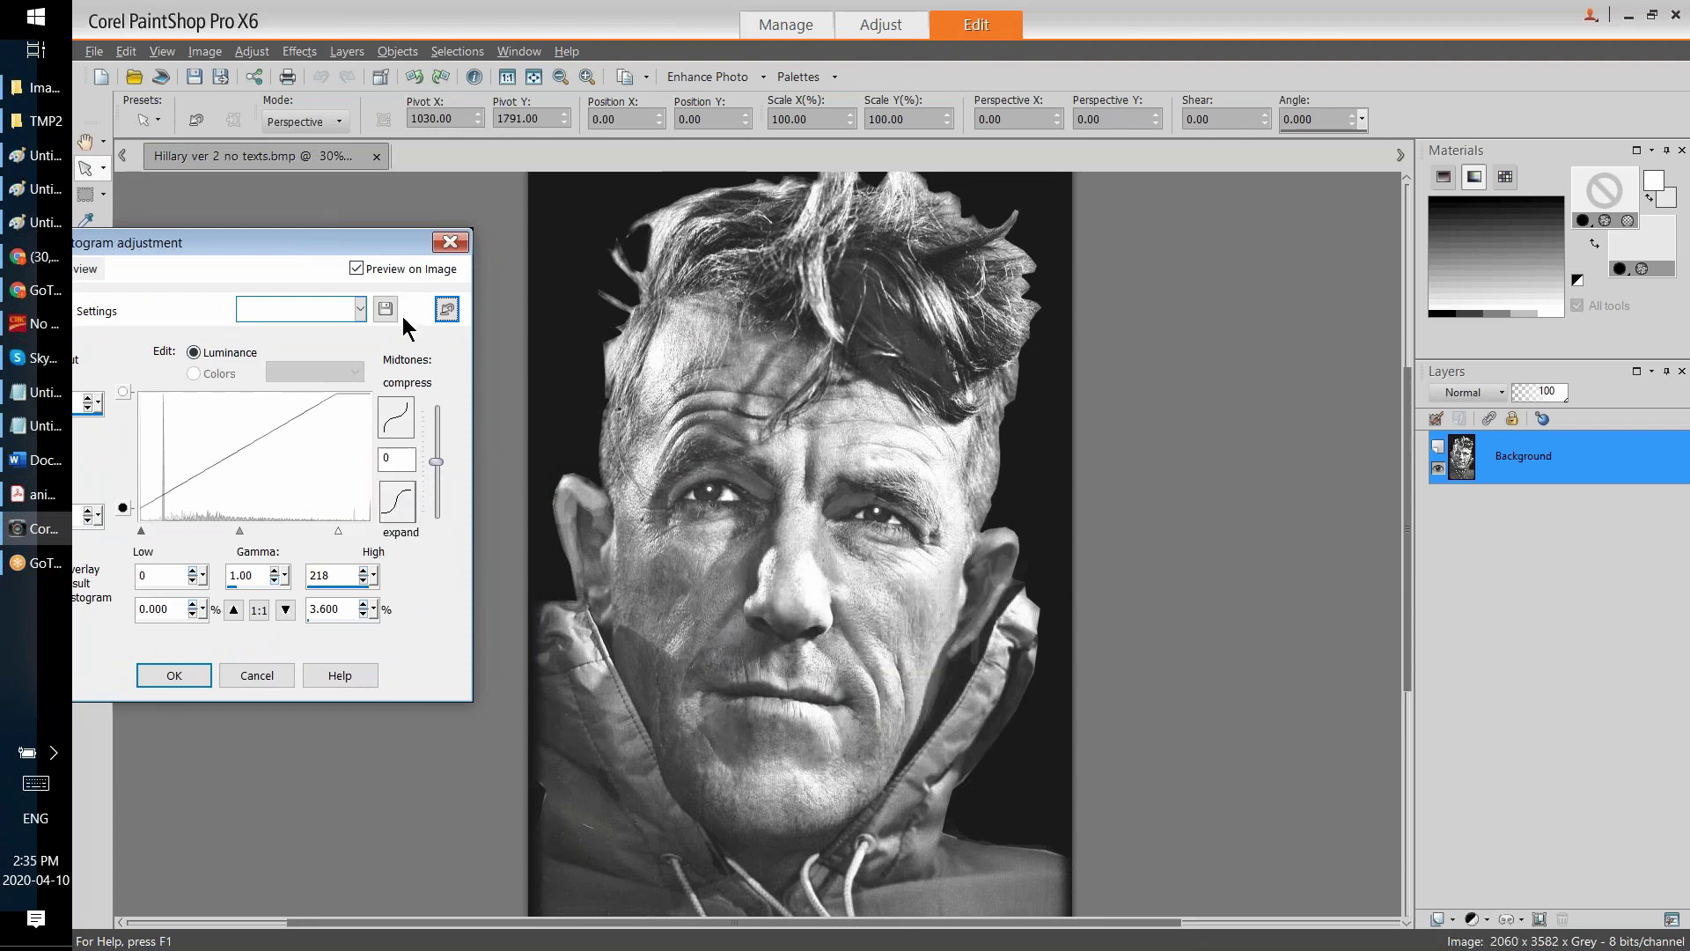
Step: Compare the portrait with and without the on-image preview, and close Histogram Adjustment without applying it
left_click(355, 268)
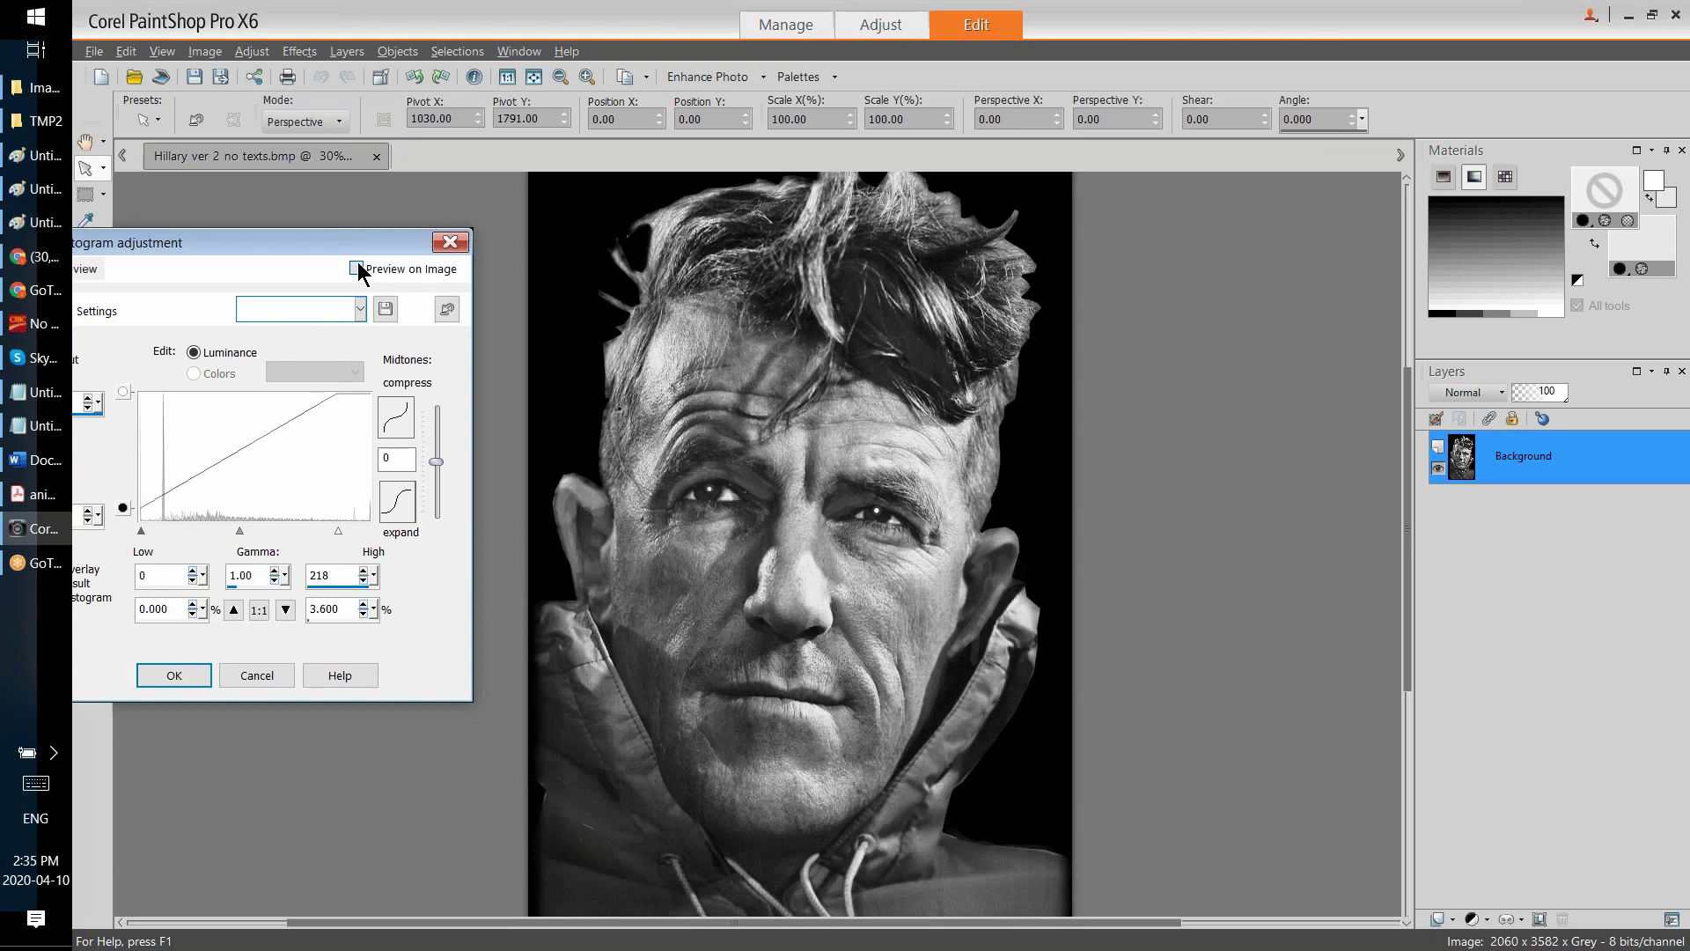
left_click(356, 269)
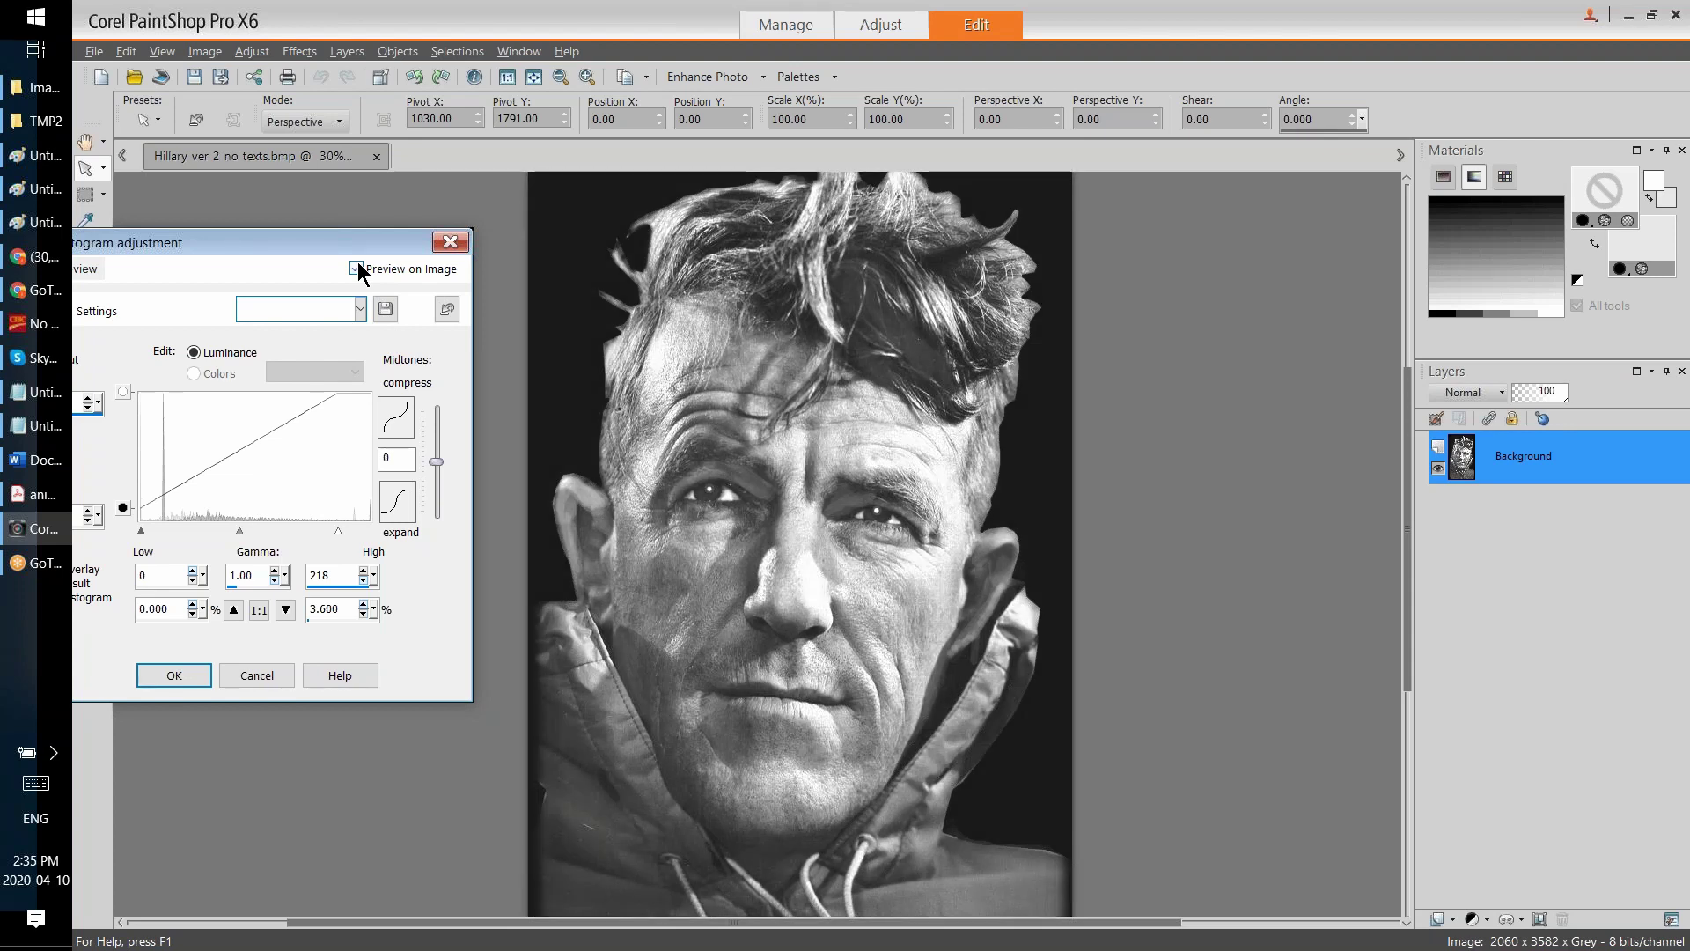
left_click(357, 268)
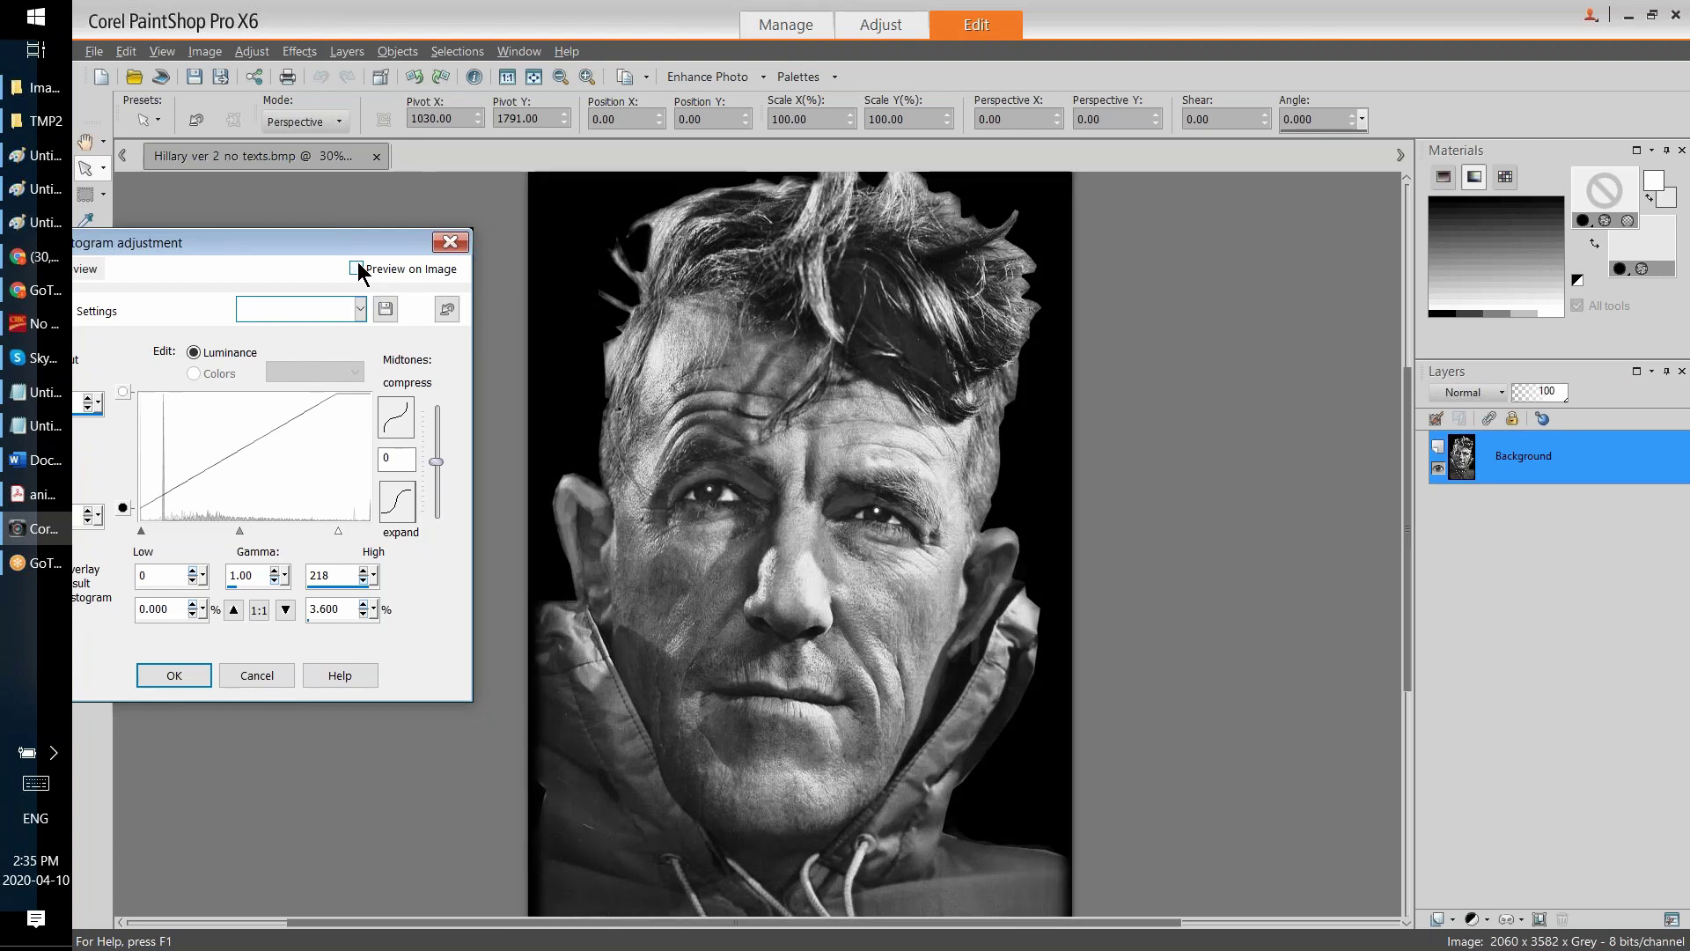
left_click(357, 268)
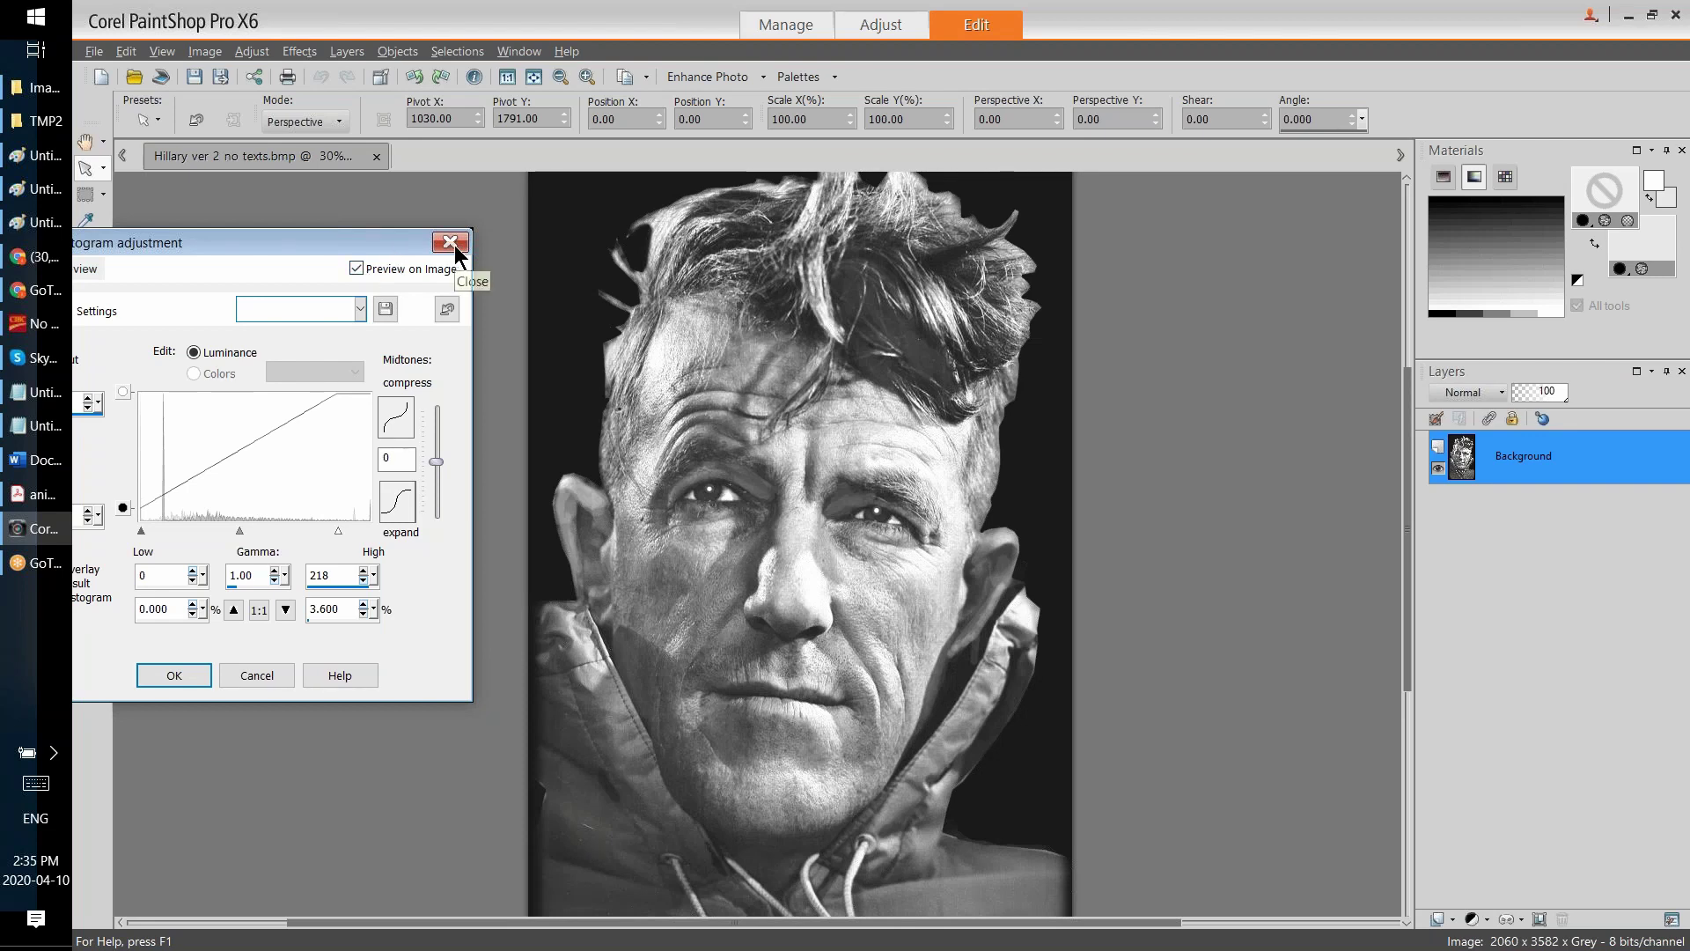
left_click_drag(373, 245, 608, 244)
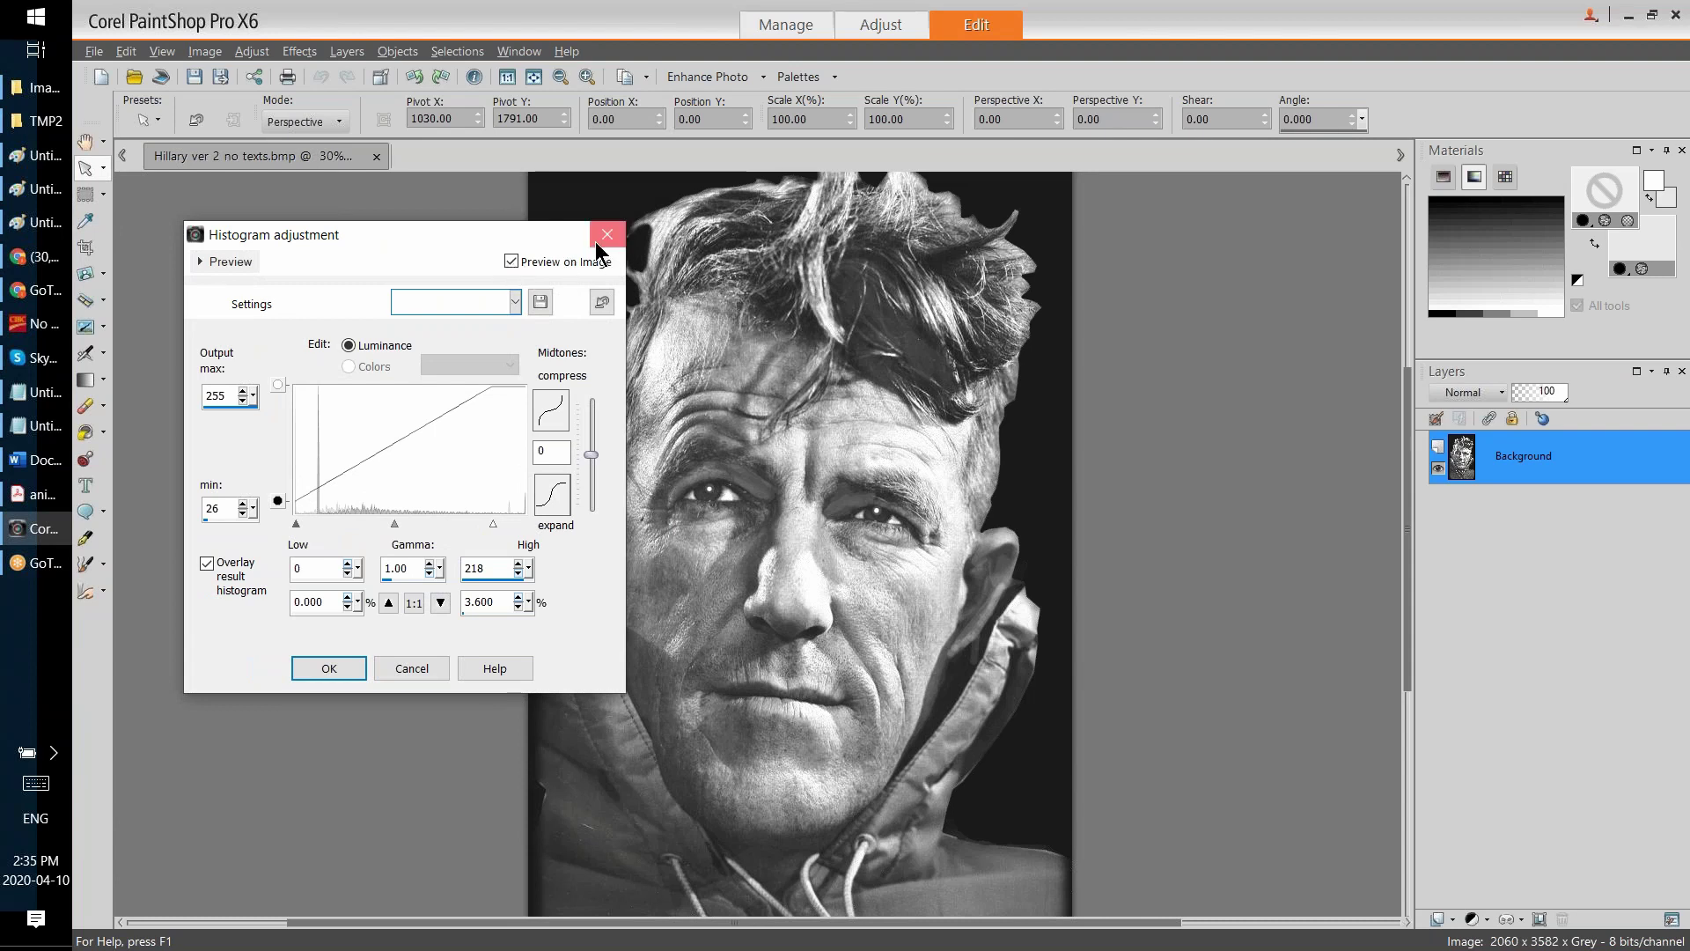
left_click(607, 234)
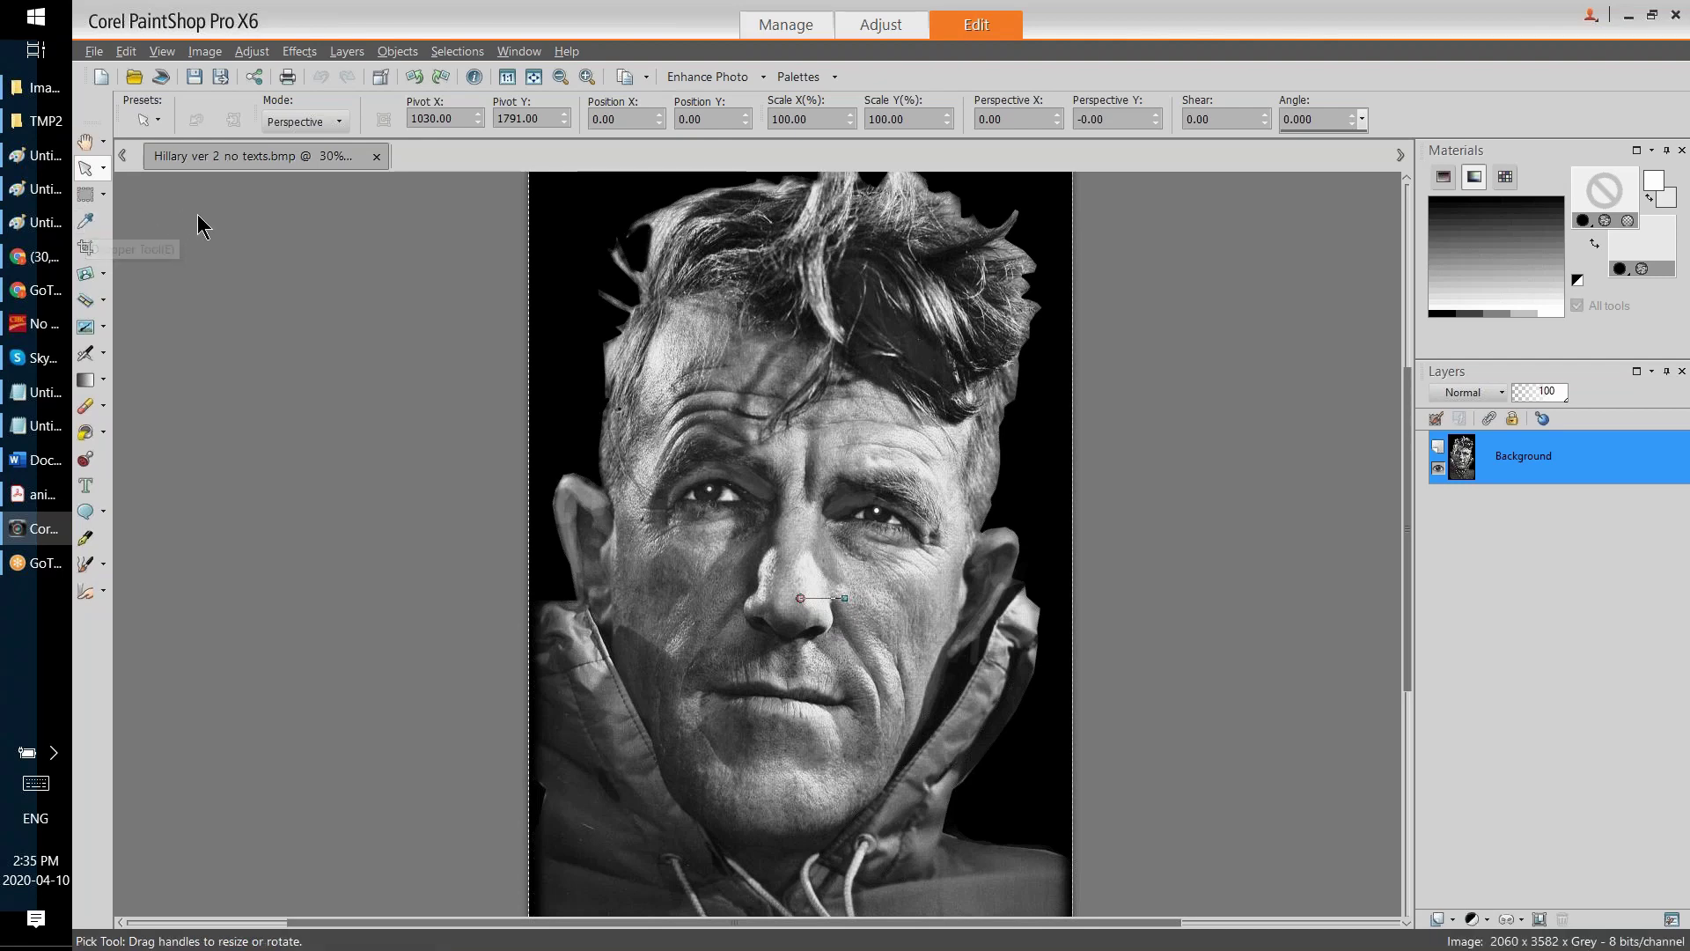
Step: Examine the grey values and fine skin texture around the eyes, forehead and nose with the Dropper tool
key("e")
scroll(867, 479, "up", 2)
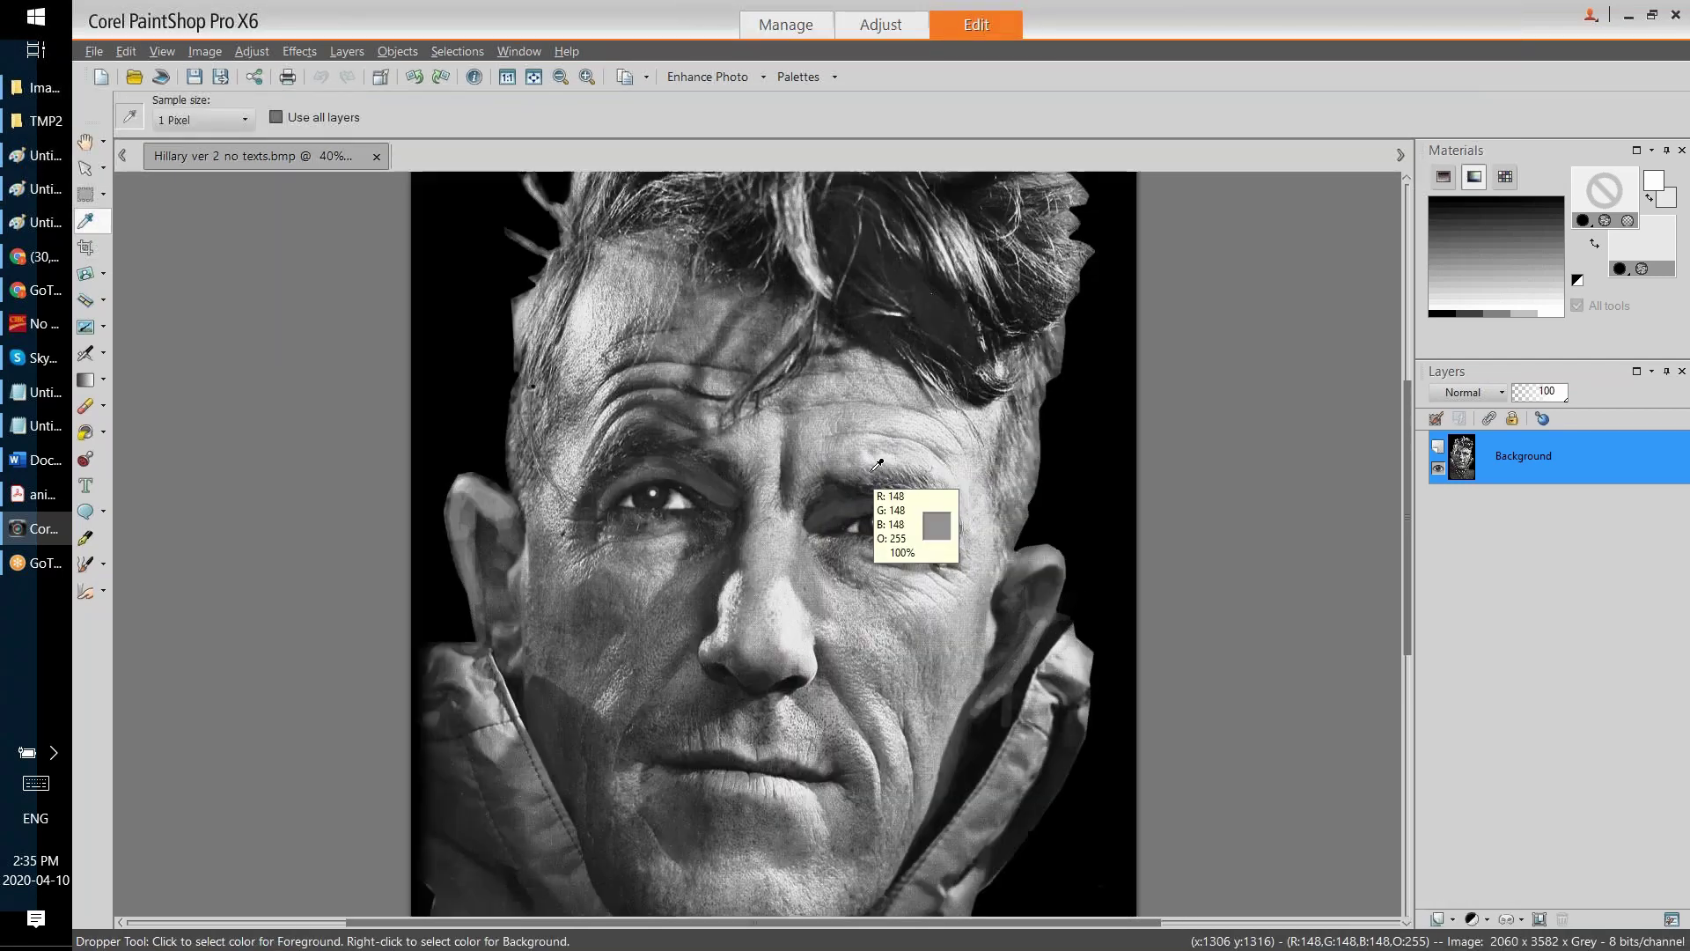
scroll(863, 454, "up", 3)
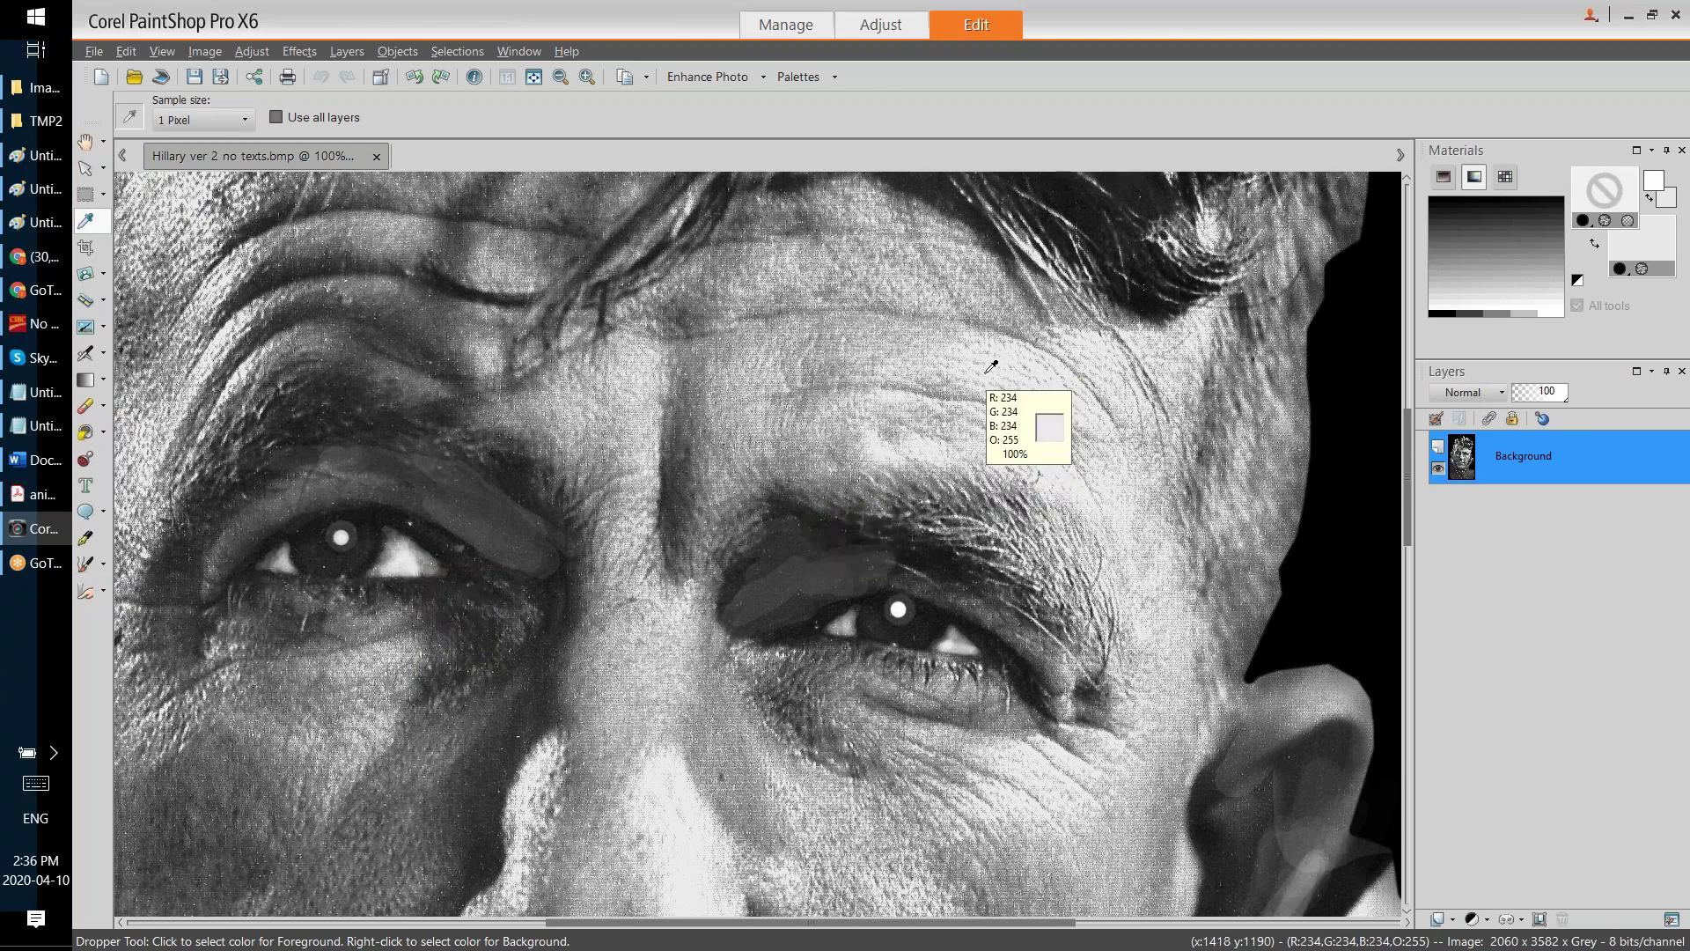
scroll(997, 365, "down", 3)
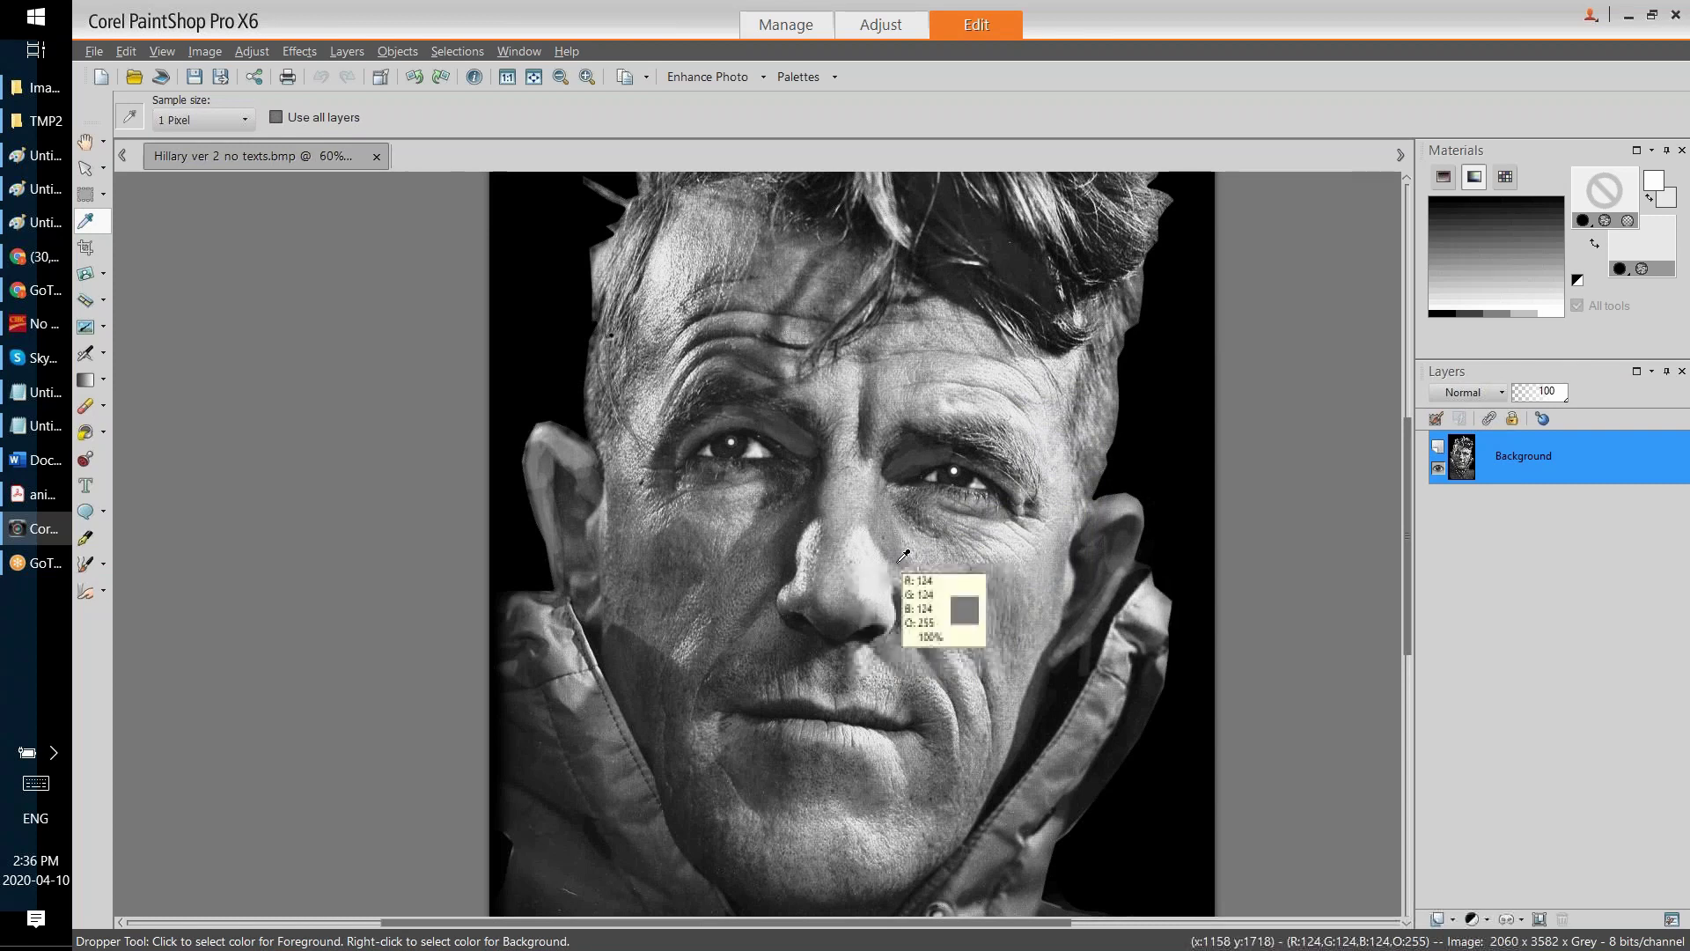
scroll(891, 577, "up", 4)
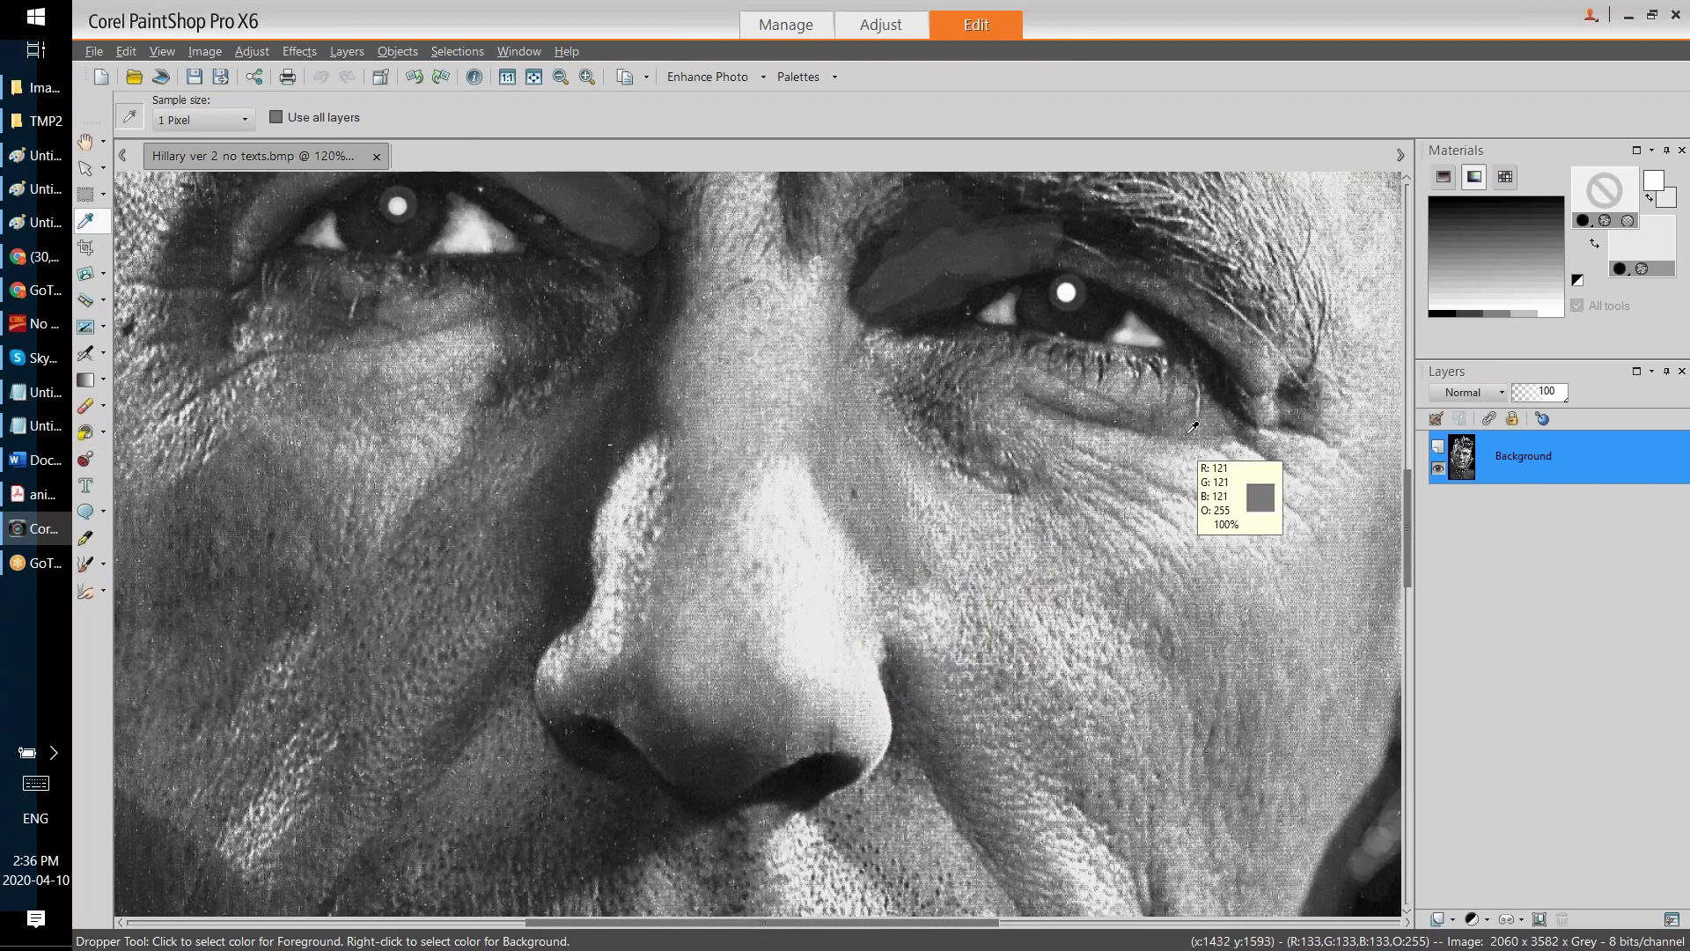
scroll(1141, 420, "down", 1)
scroll(1141, 420, "down", 3)
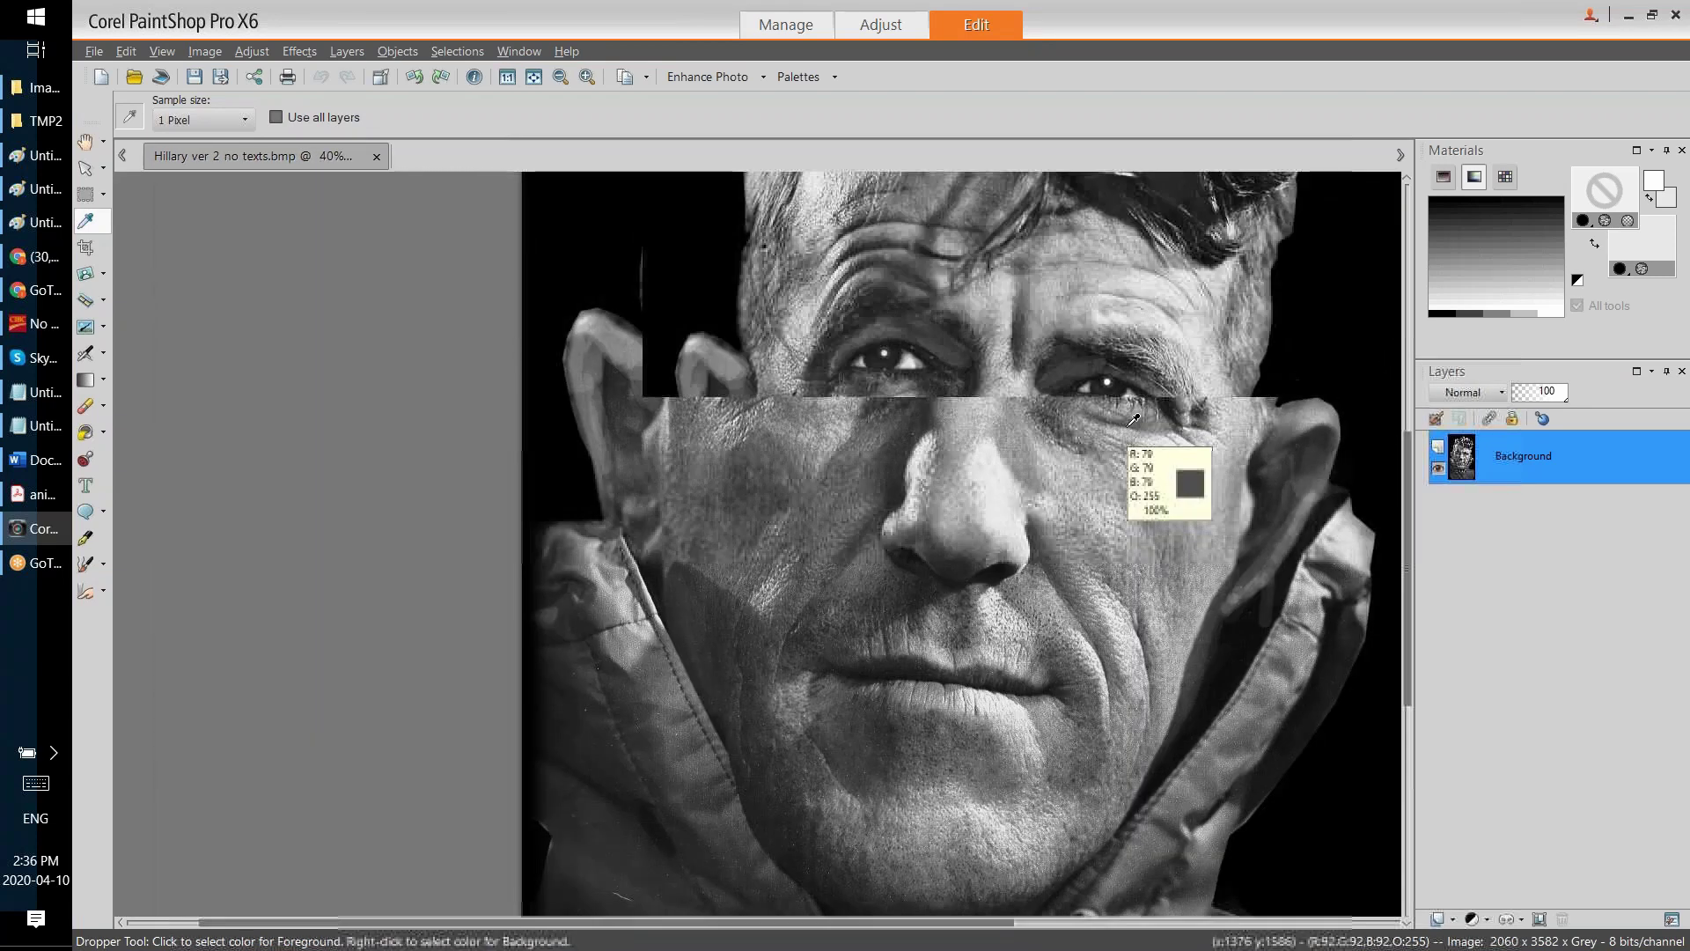
Step: Open Histogram Adjustment for the portrait, keeping the dialog clear of the face, and reset its settings to the defaults
scroll(1056, 564, "down", 1)
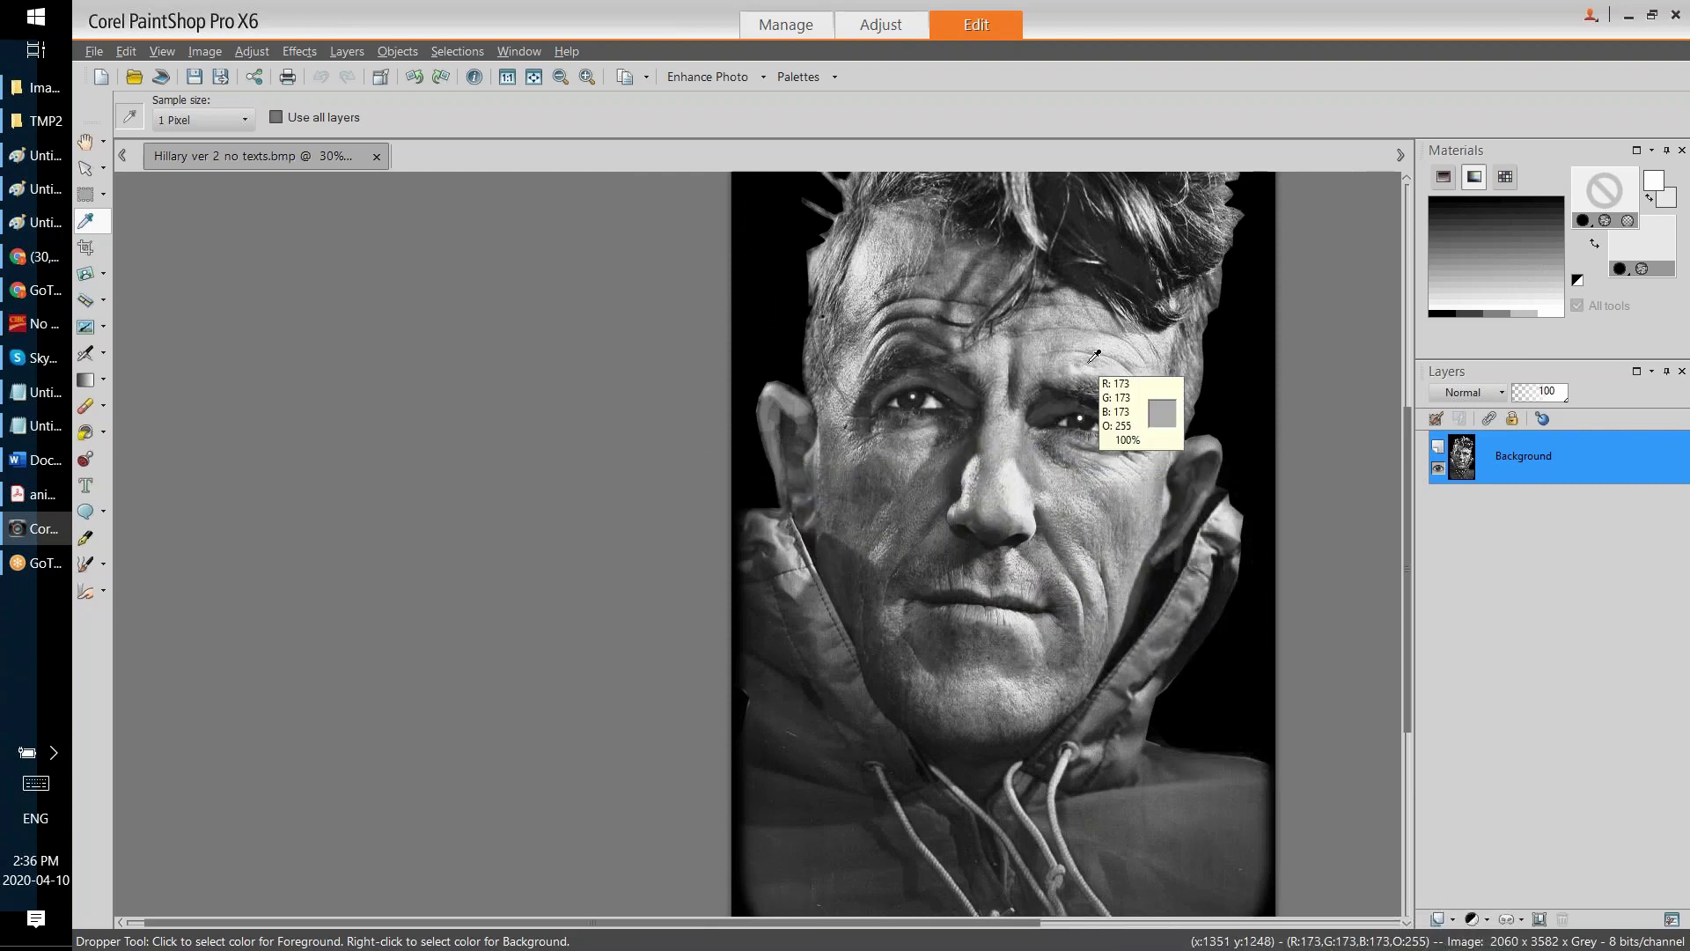
left_click(255, 53)
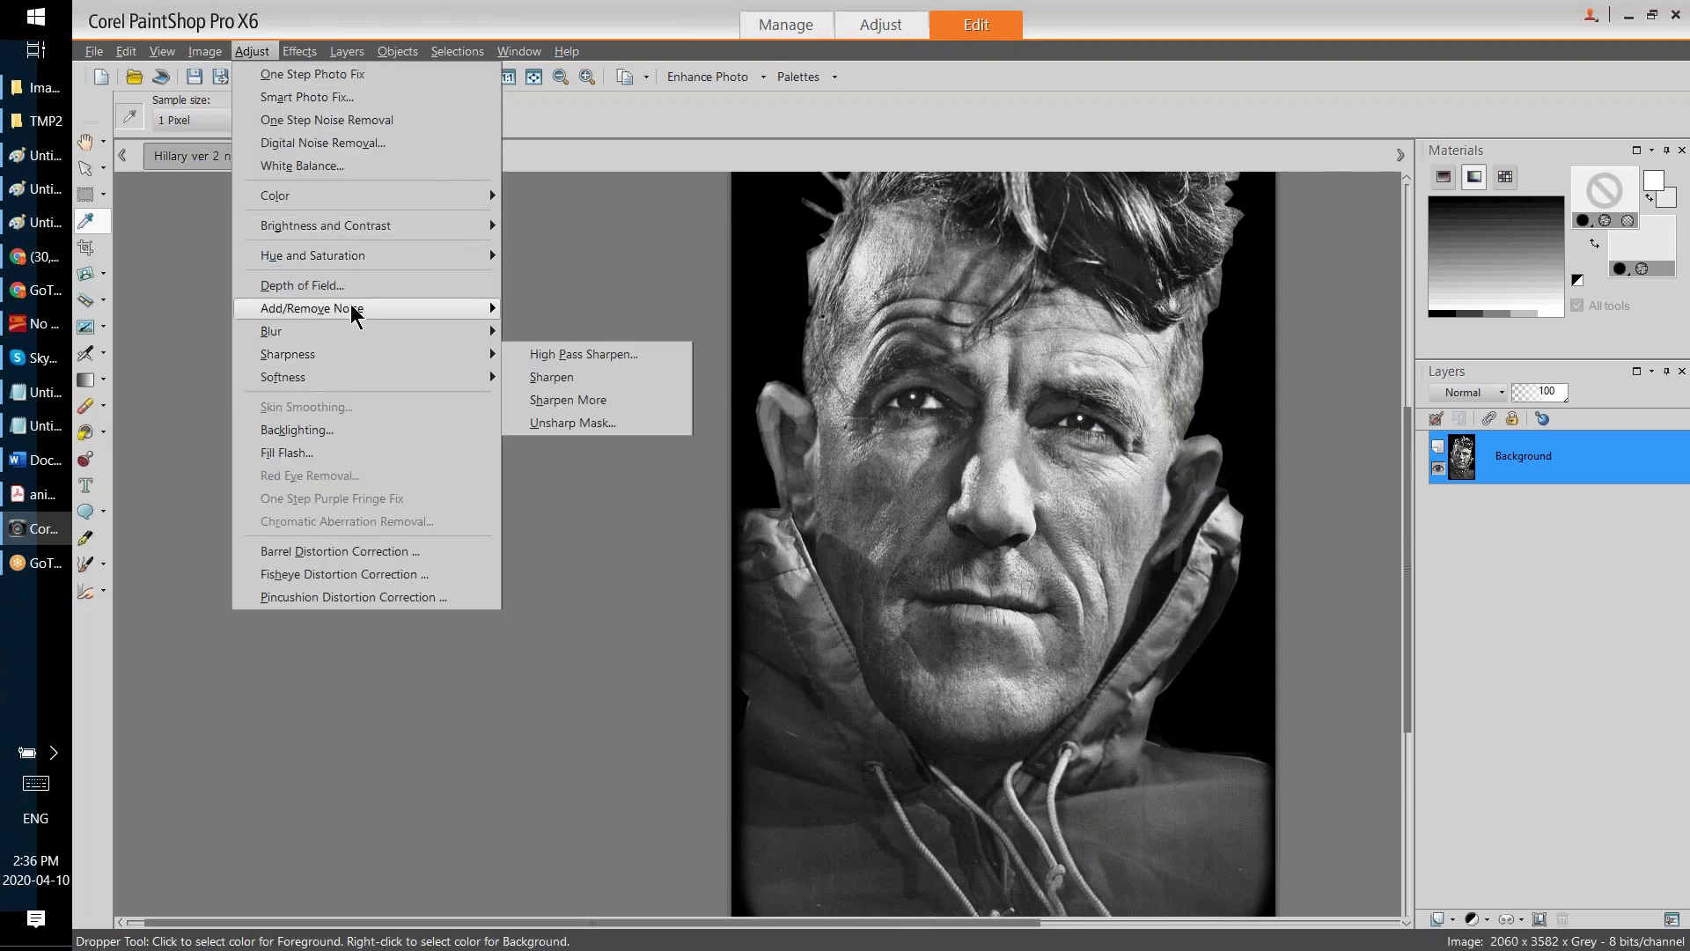
mouse_move(224, 55)
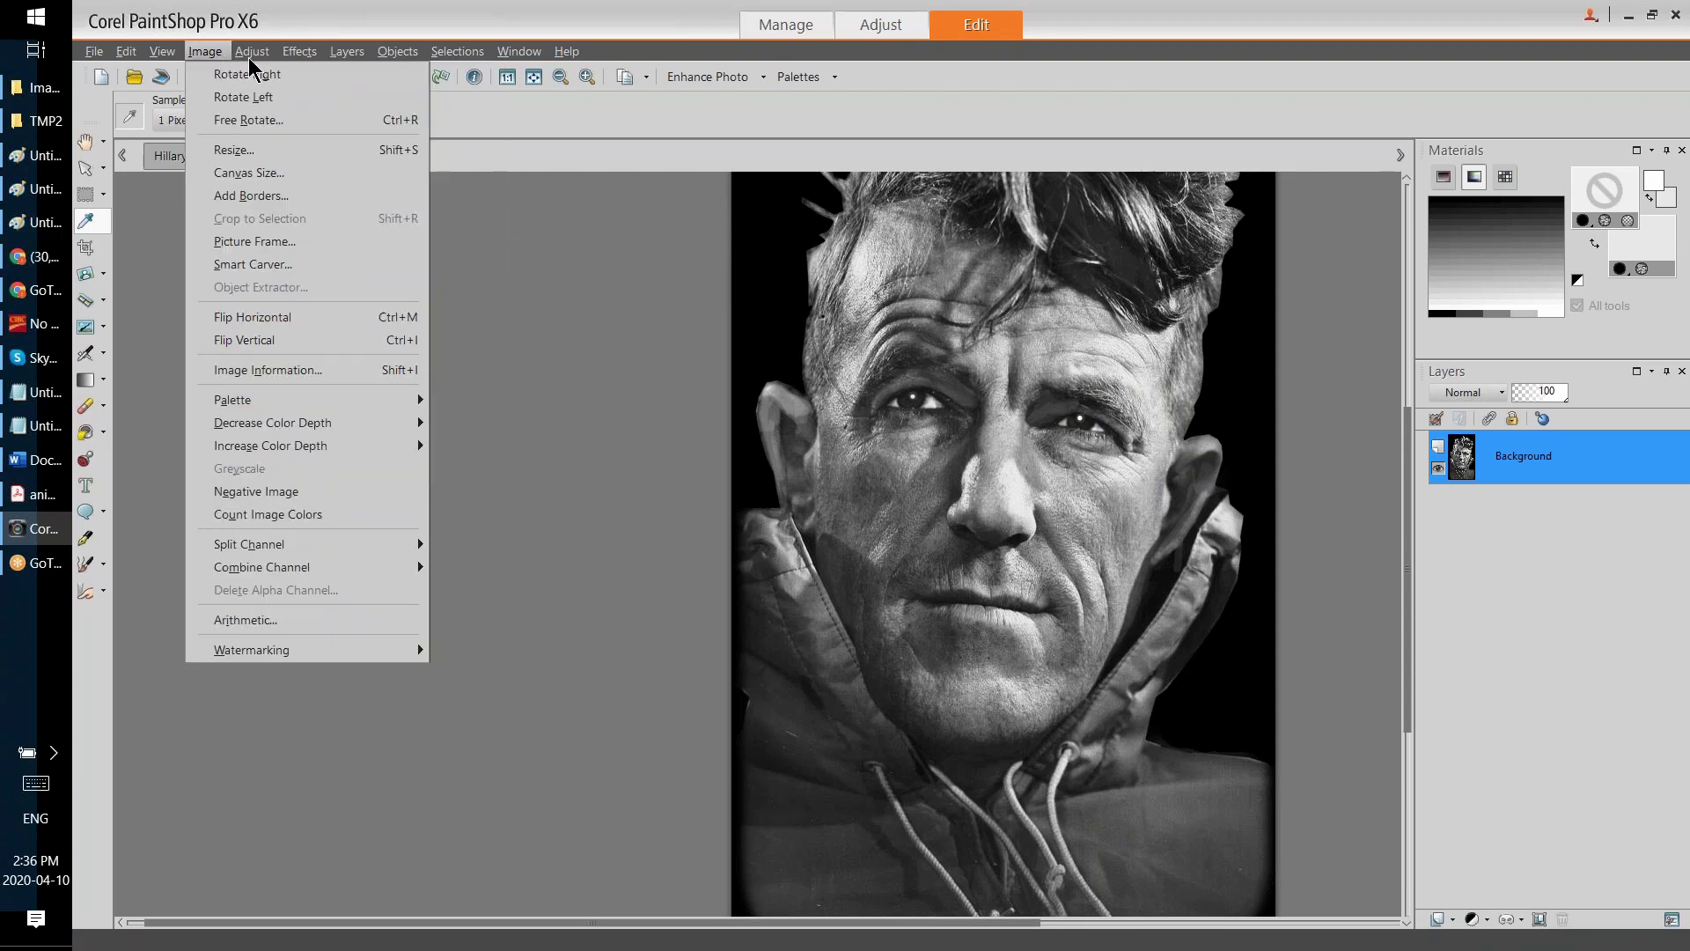
mouse_move(319, 224)
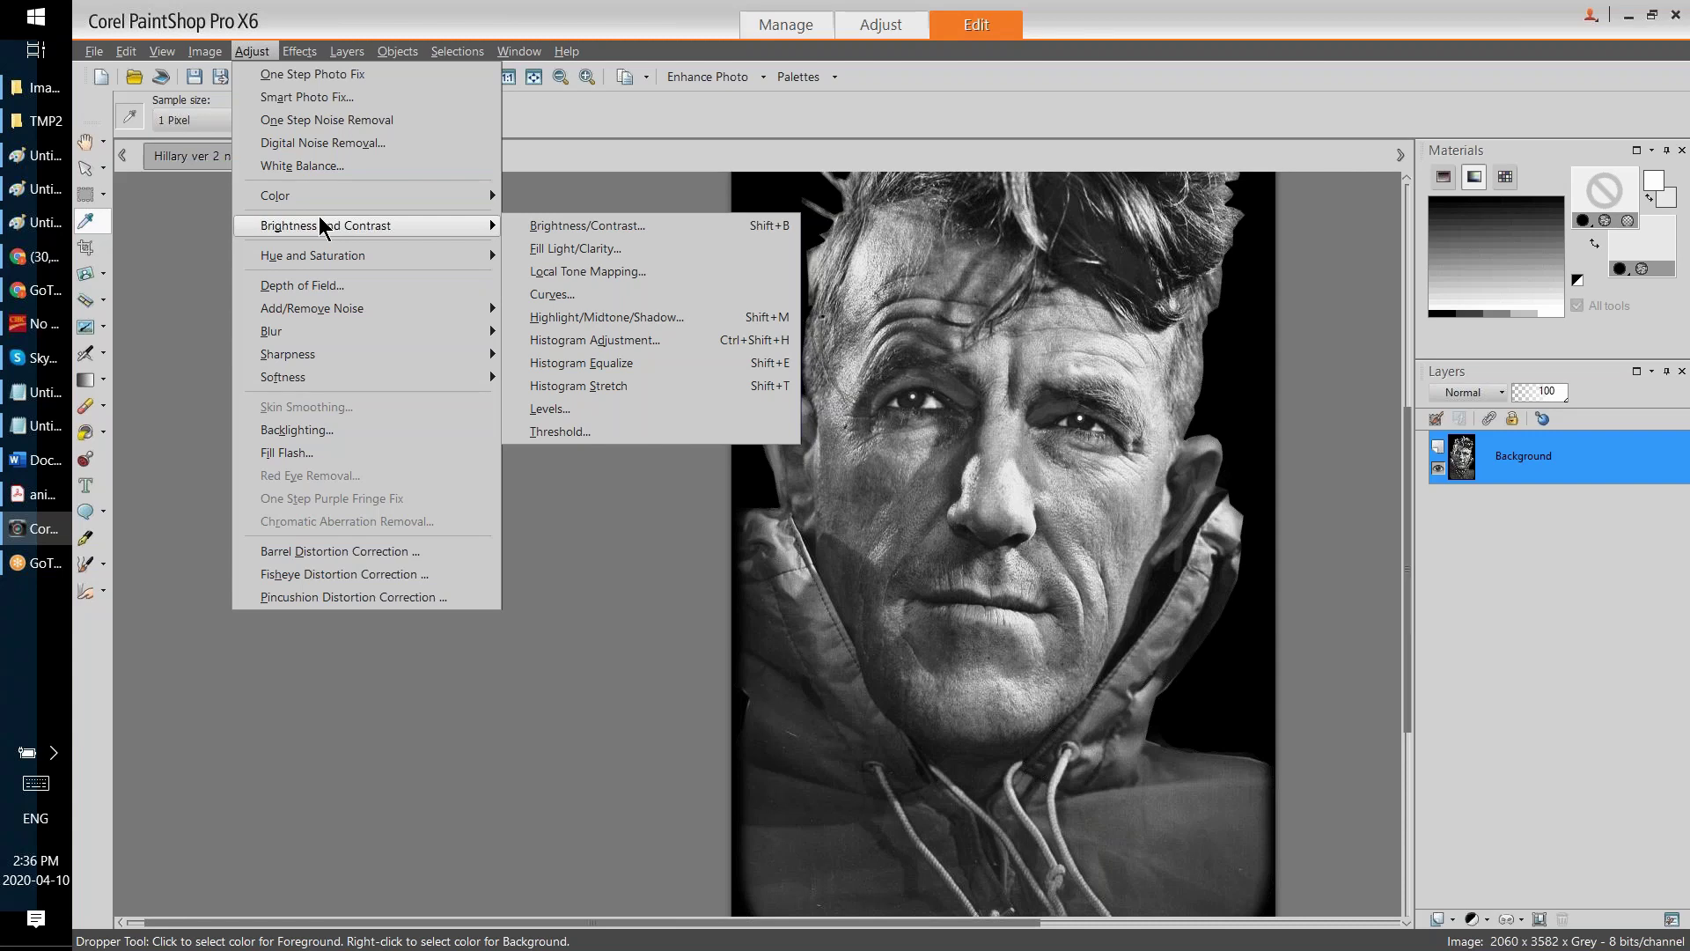
left_click(647, 342)
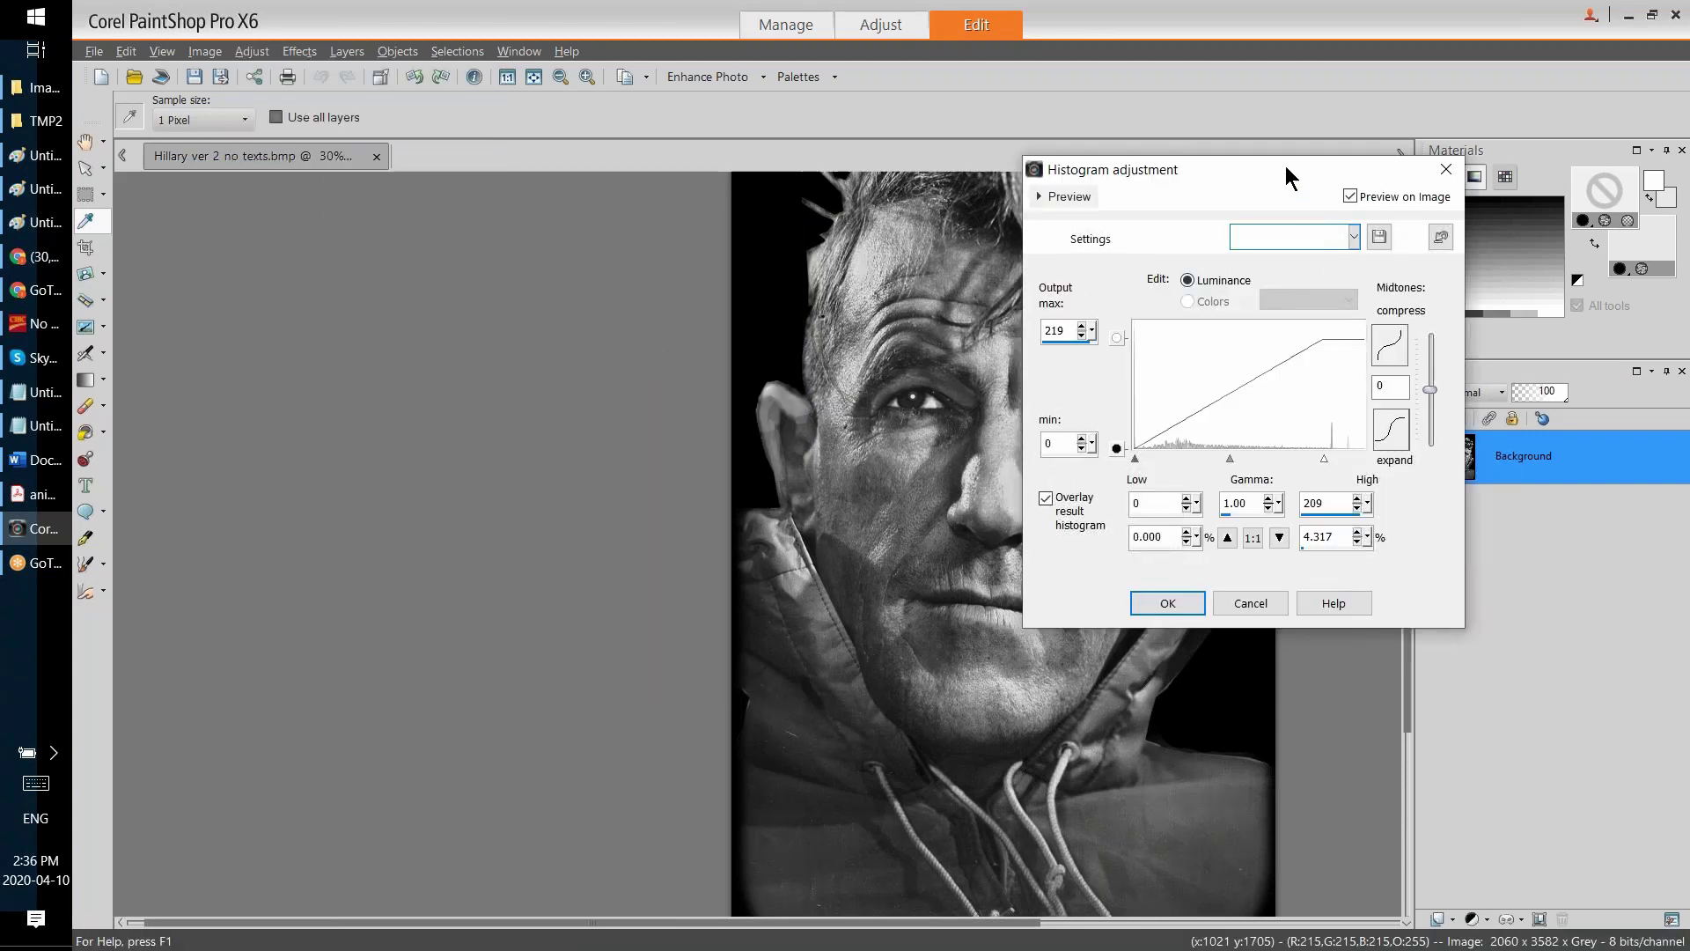
left_click_drag(1285, 176, 580, 212)
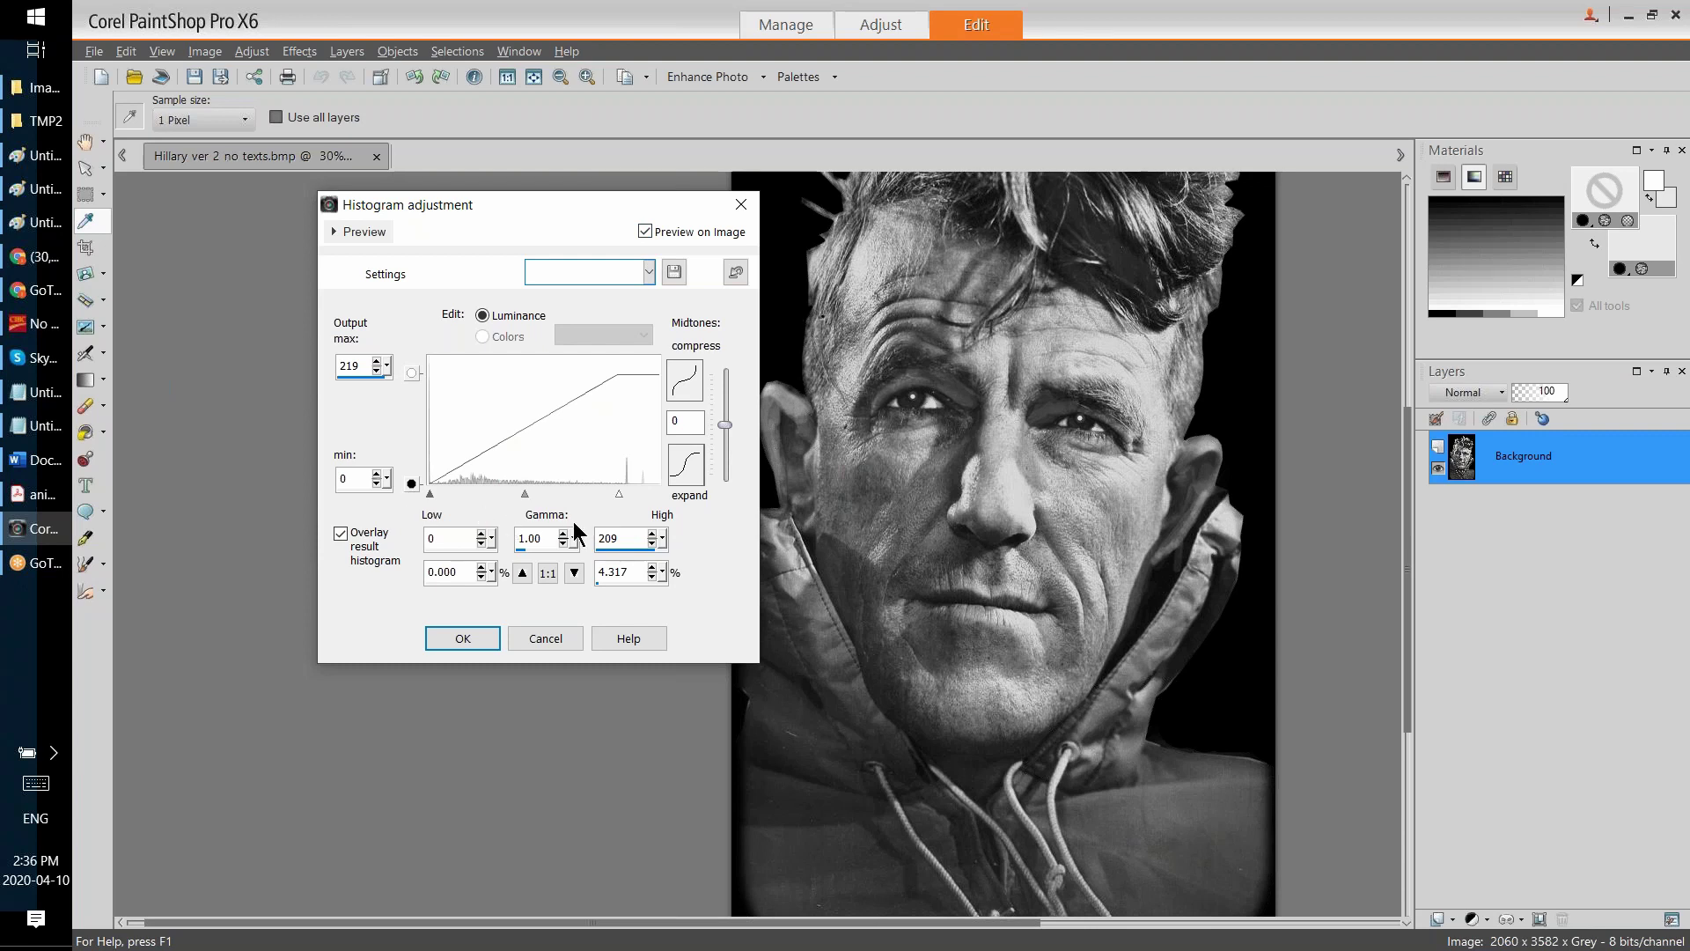
left_click(736, 272)
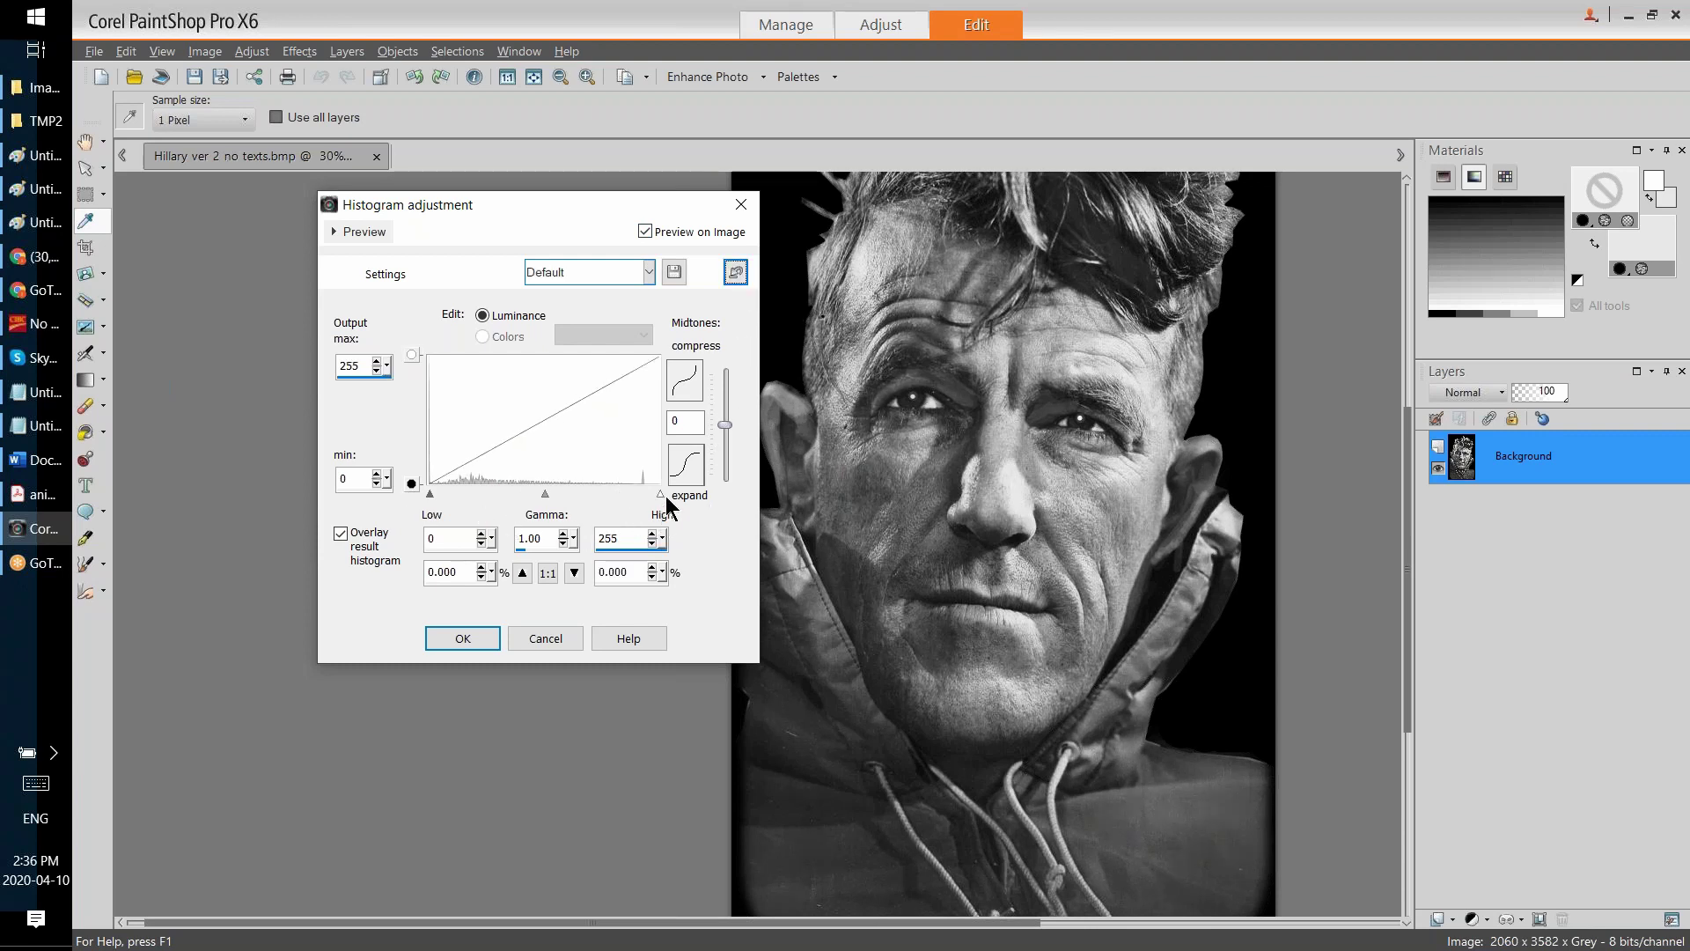
Step: Set the High input limit to 238 and the output minimum to 24, apply the adjustment, and inspect the portrait's grey values
left_click_drag(660, 495, 646, 493)
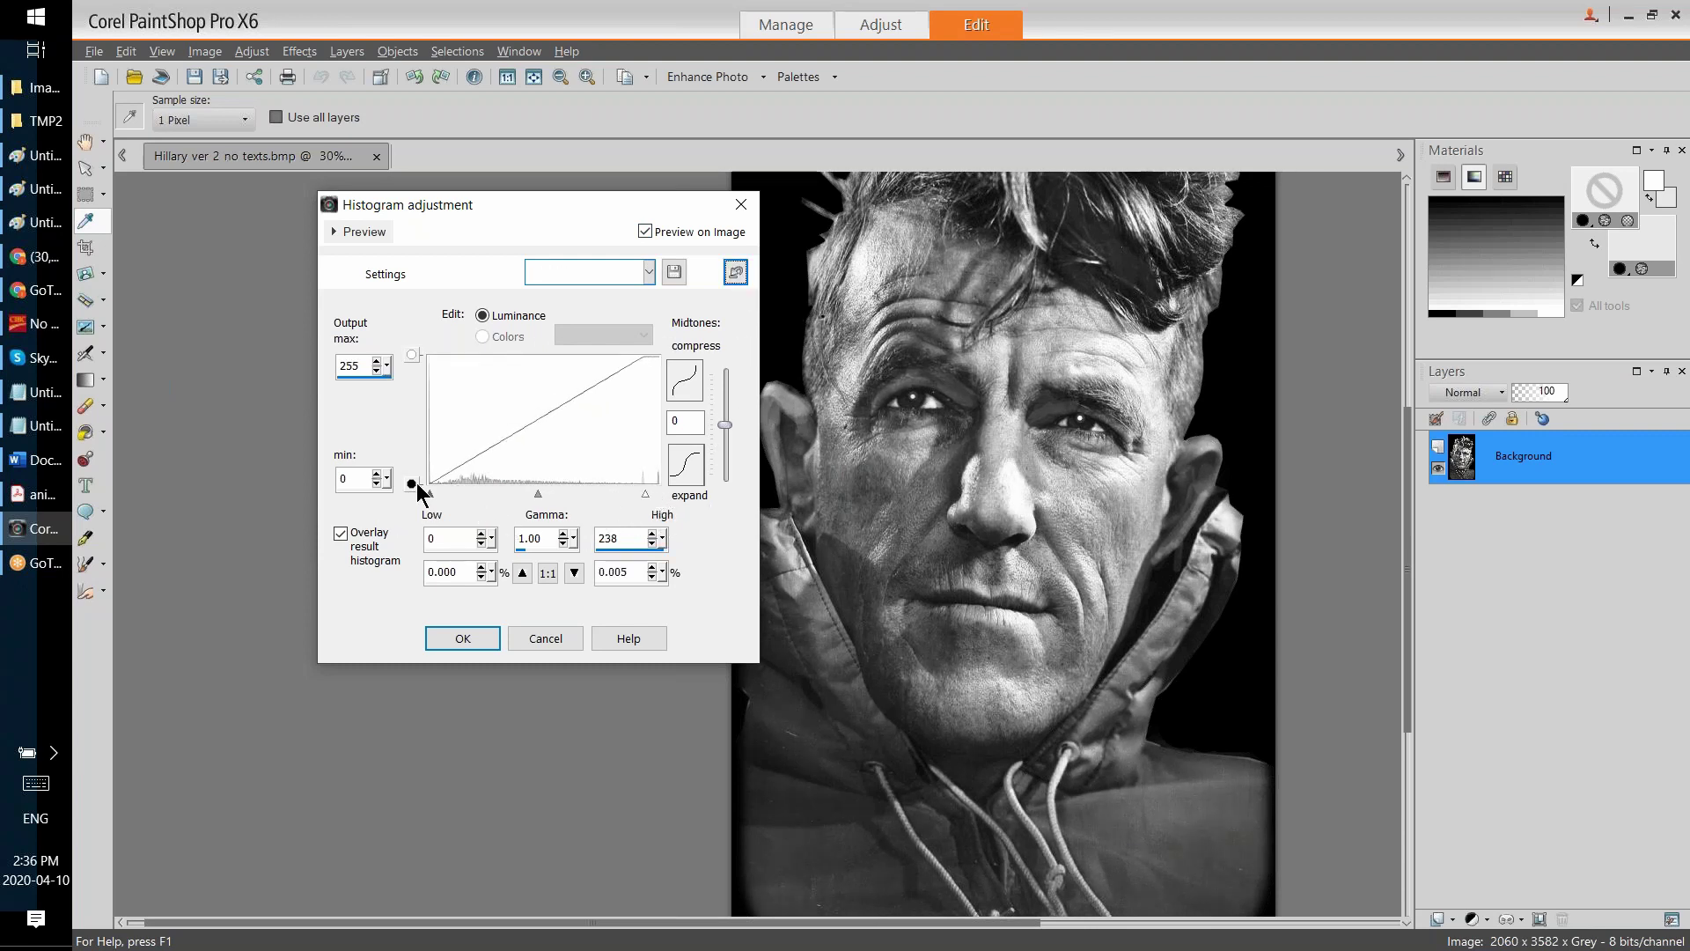
left_click_drag(412, 484, 417, 473)
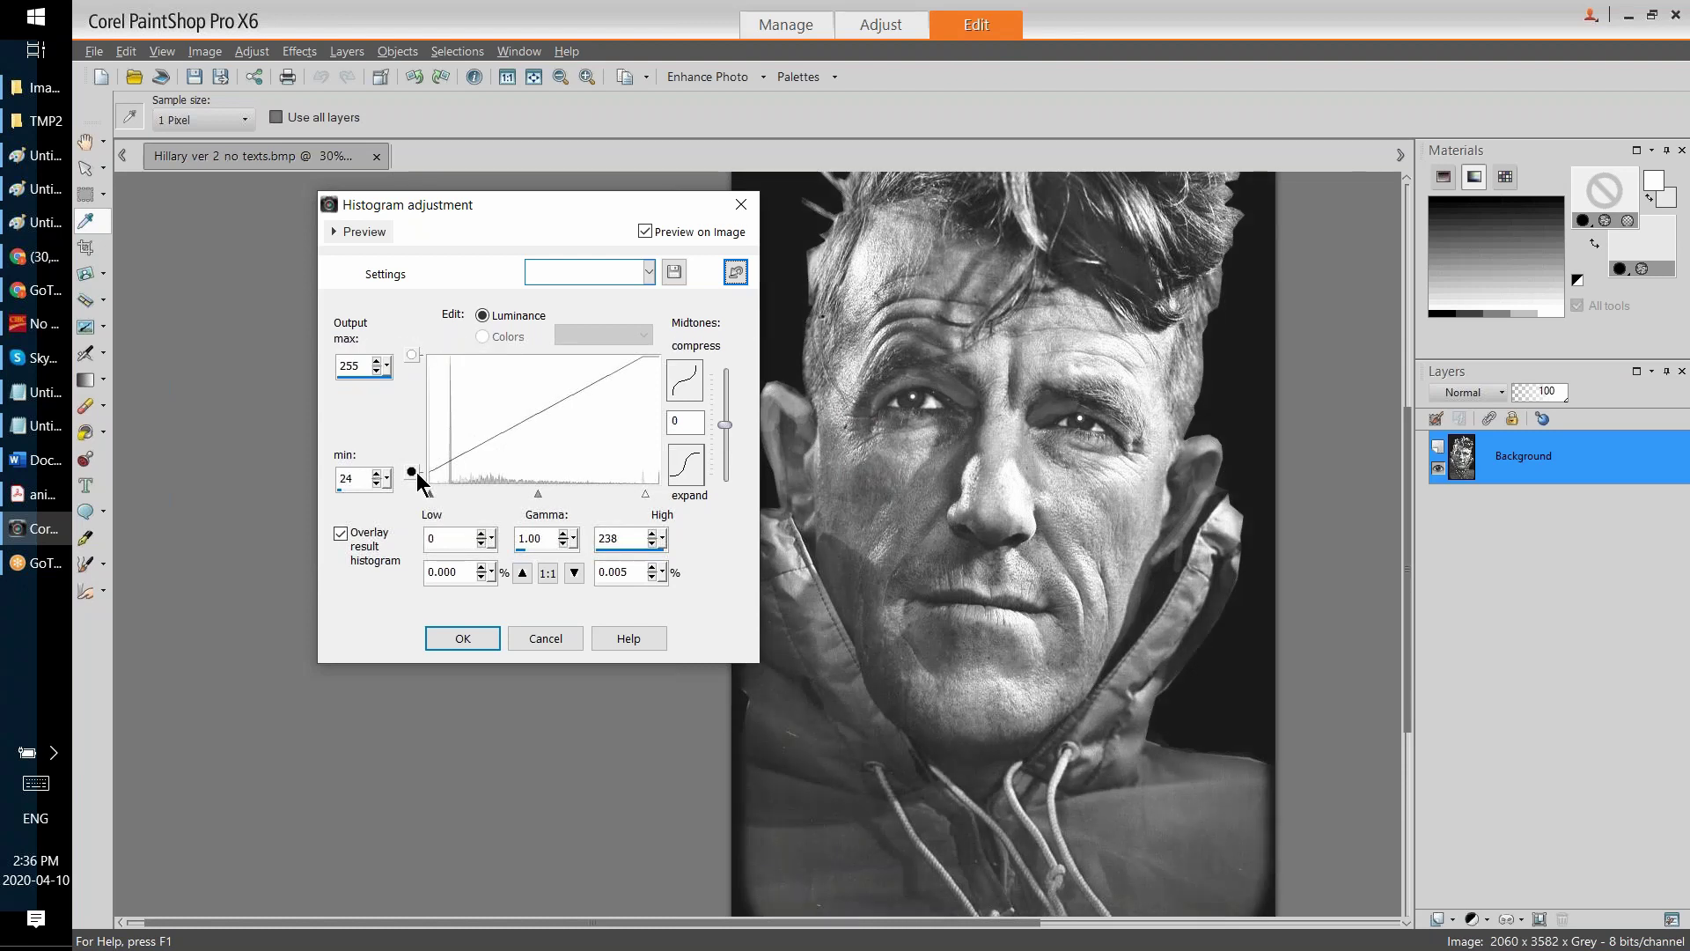
left_click(477, 631)
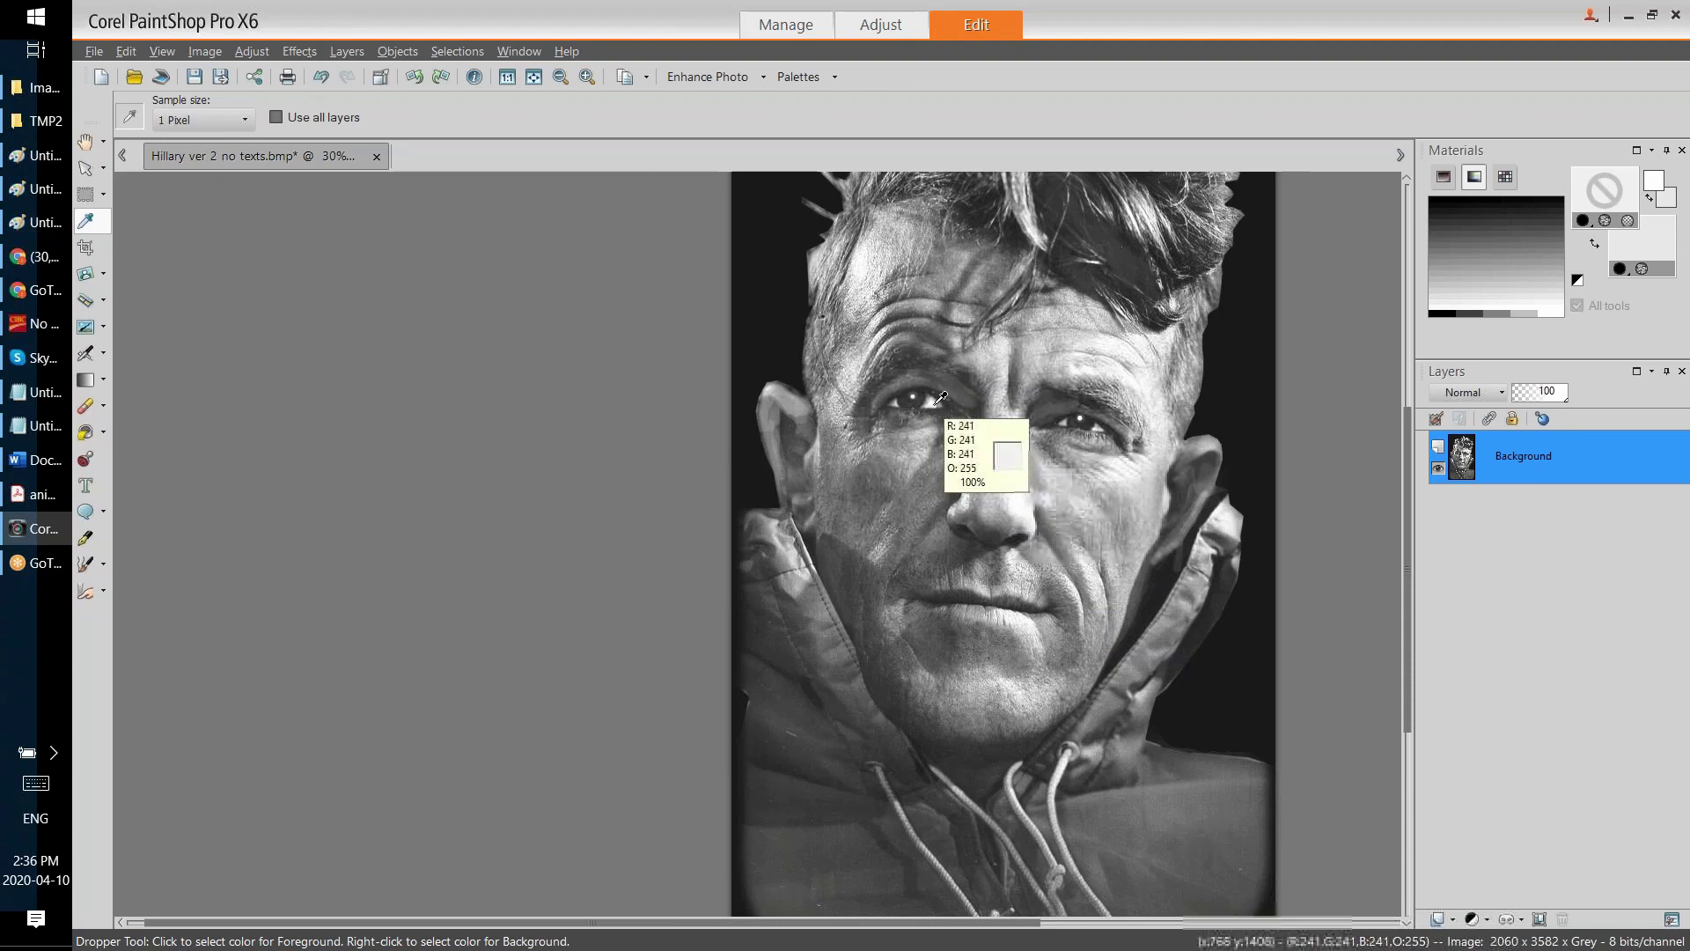
scroll(1012, 493, "up", 4)
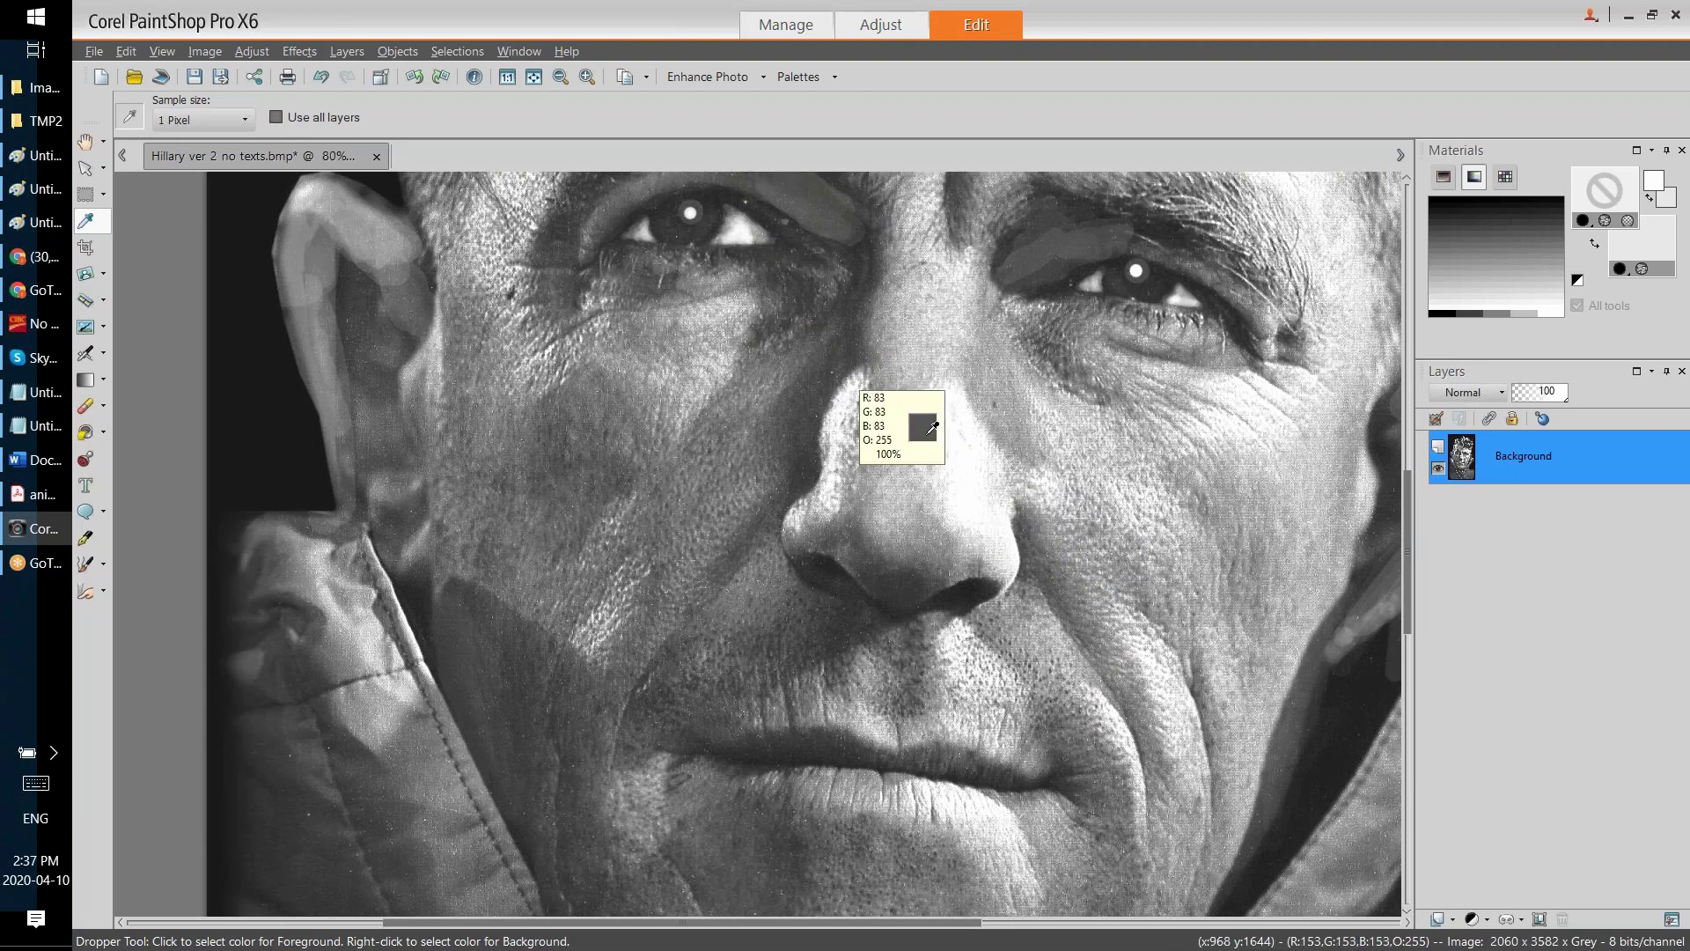
scroll(975, 519, "down", 3)
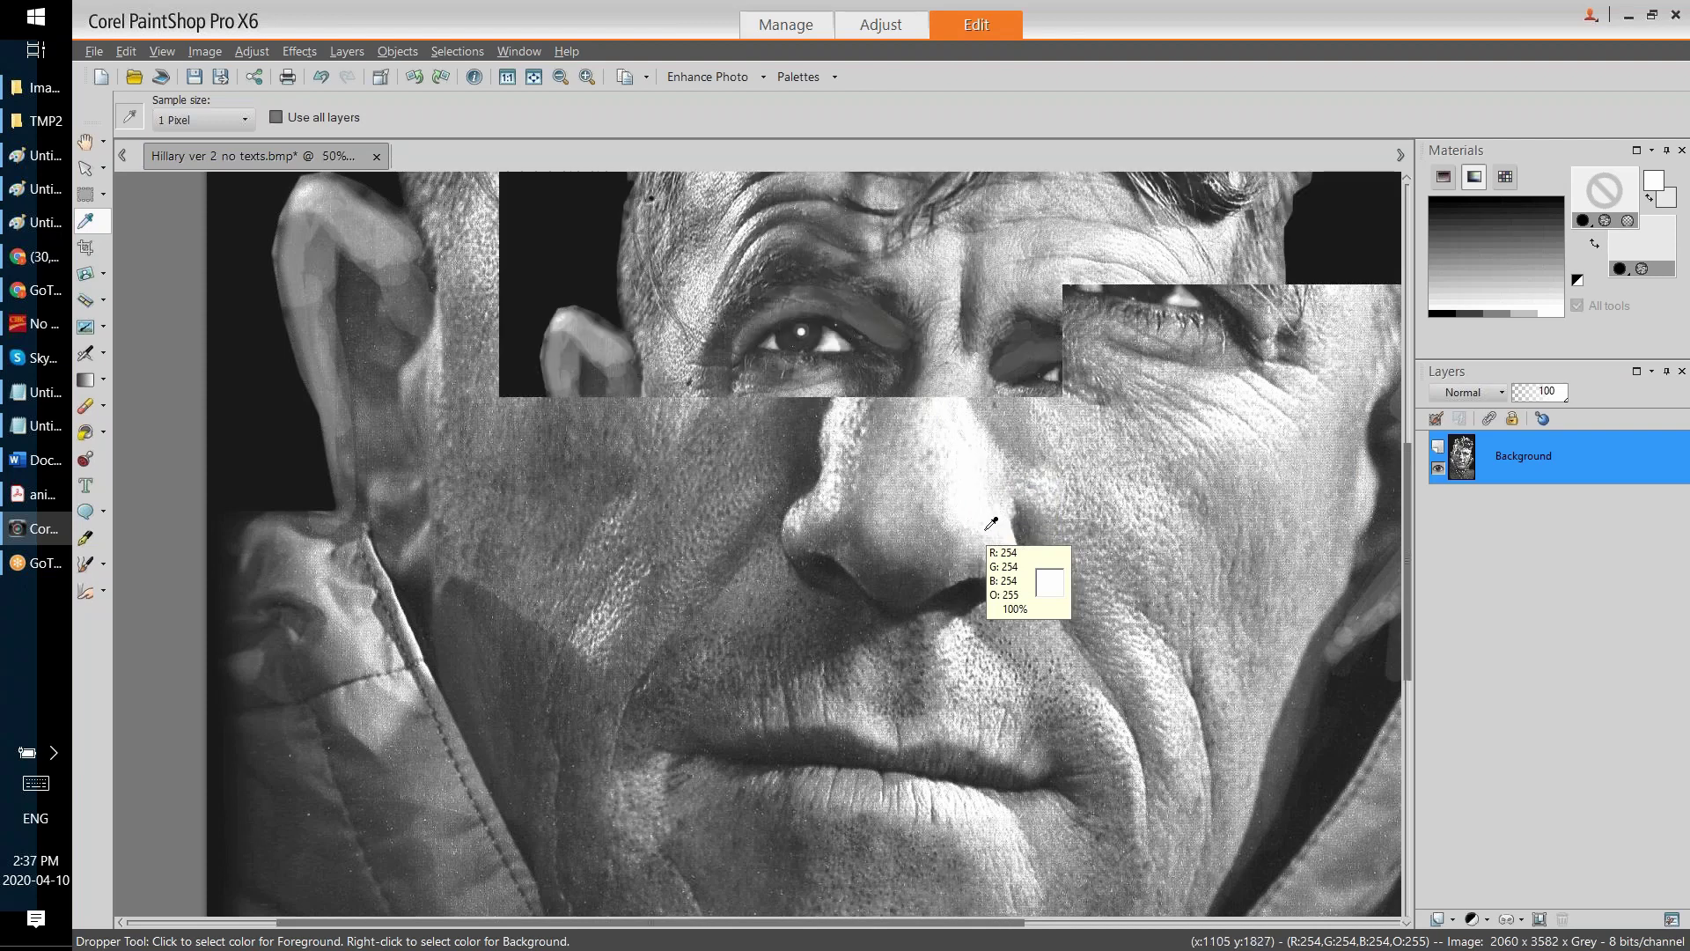
scroll(972, 520, "down", 1)
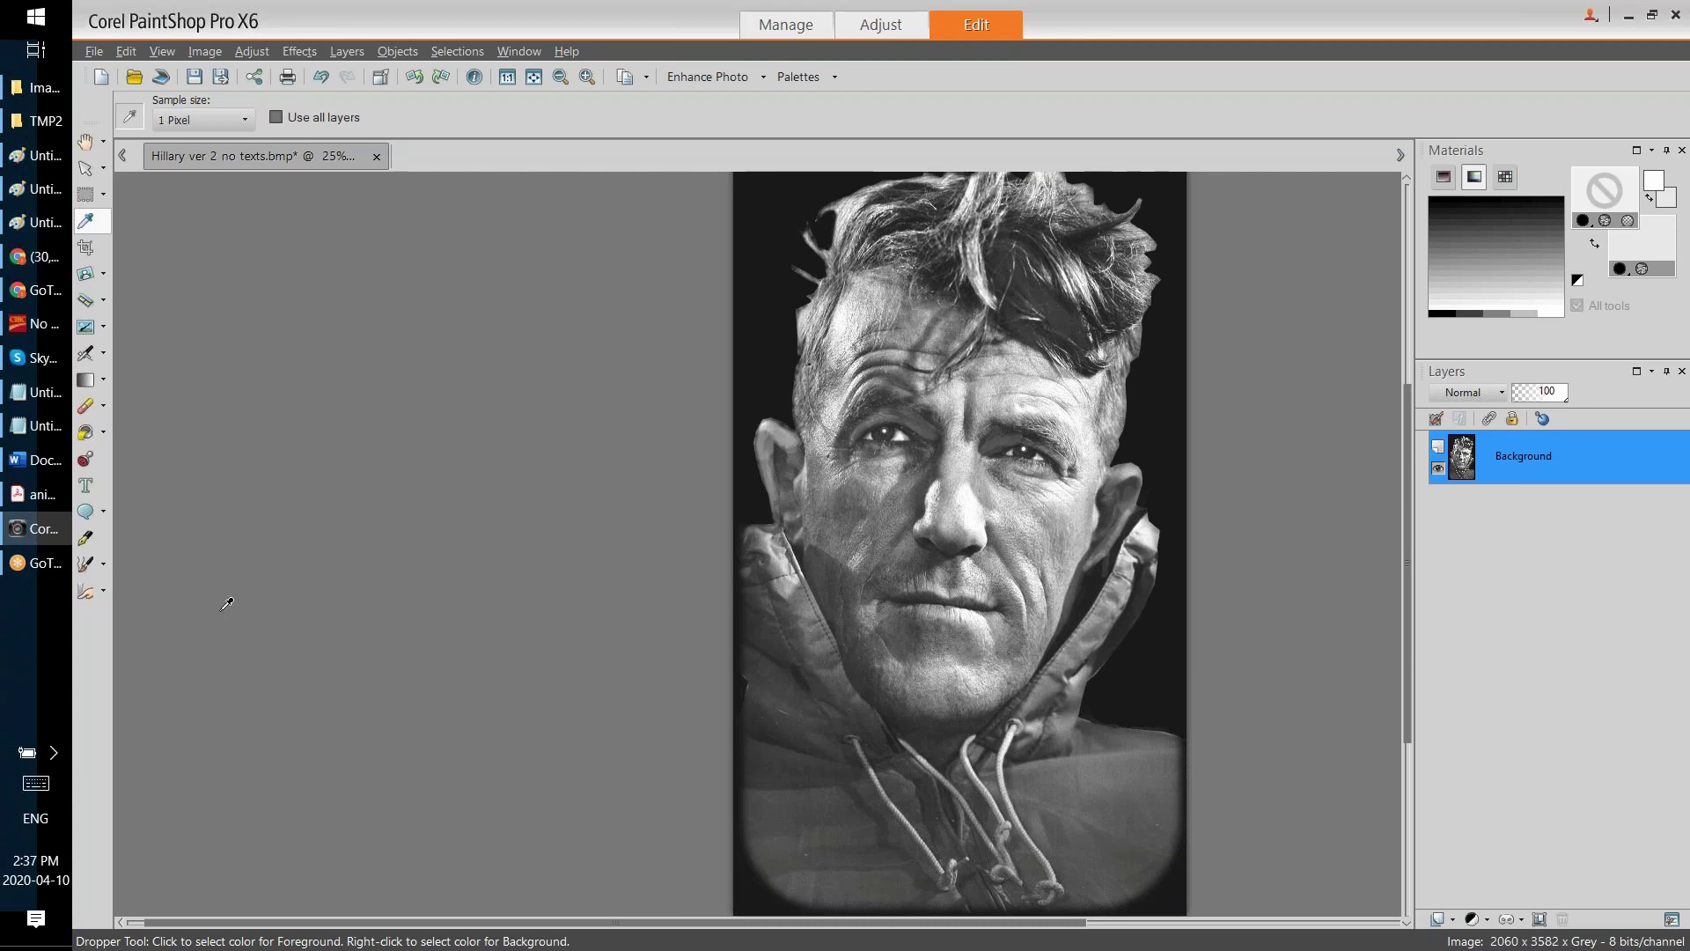
Step: Switch to animals.pdf in Acrobat Reader and examine the tones and sharpness of the dove, duck and eagle clip art
left_click(26, 504)
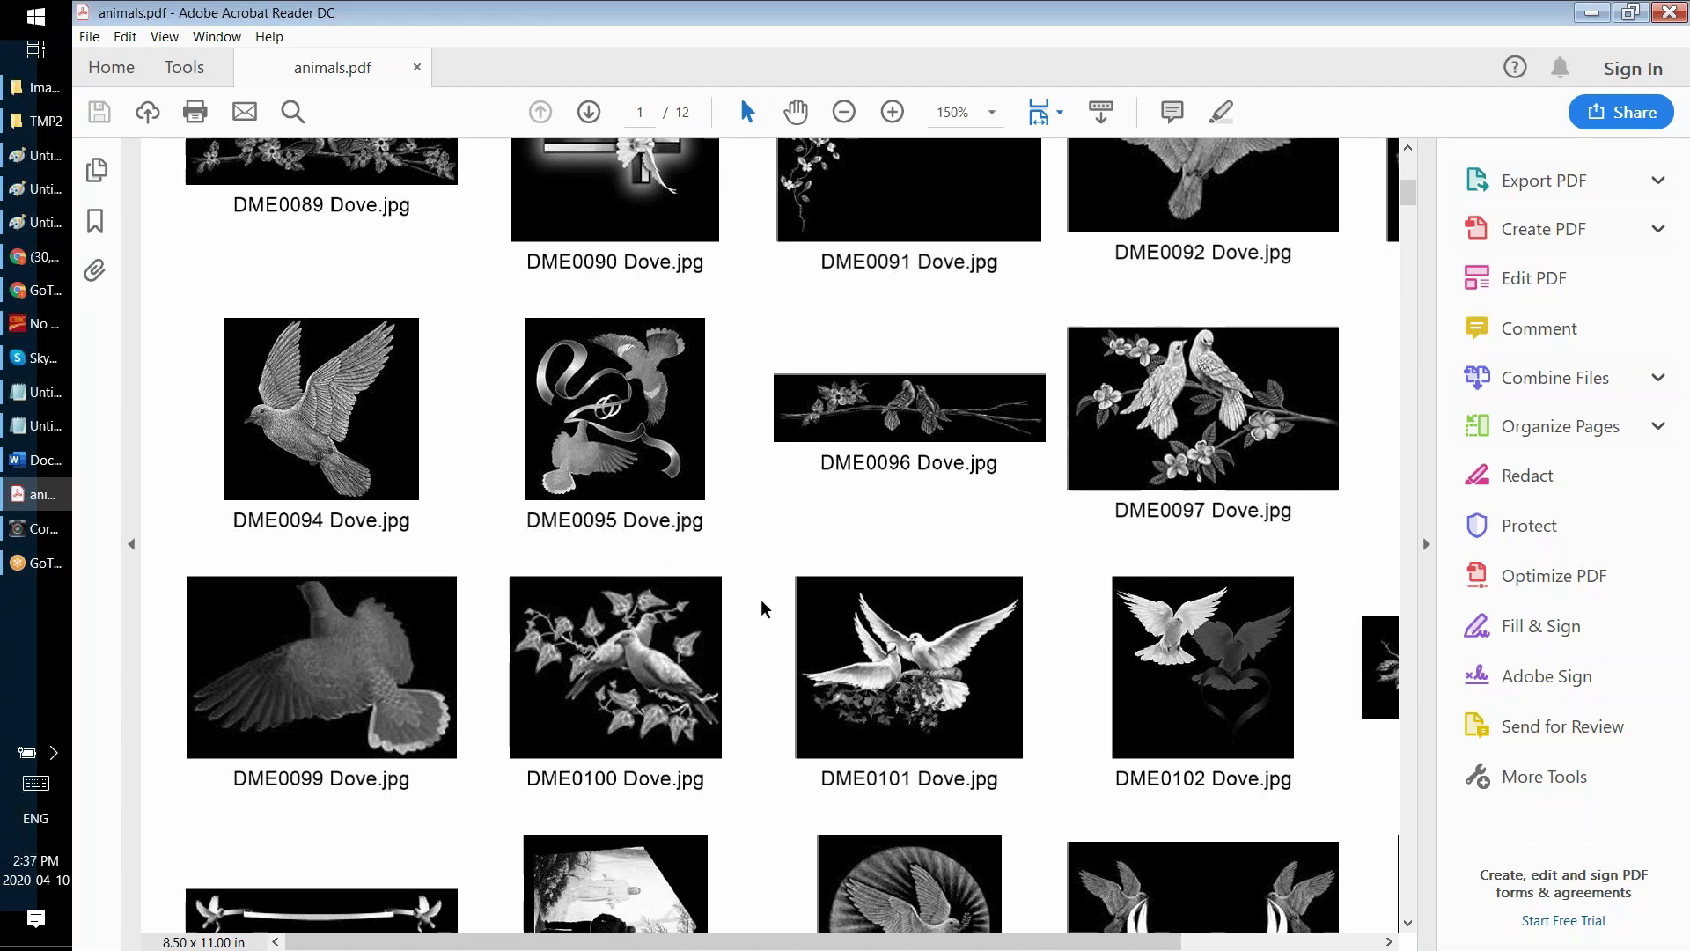
scroll(762, 608, "down", 5)
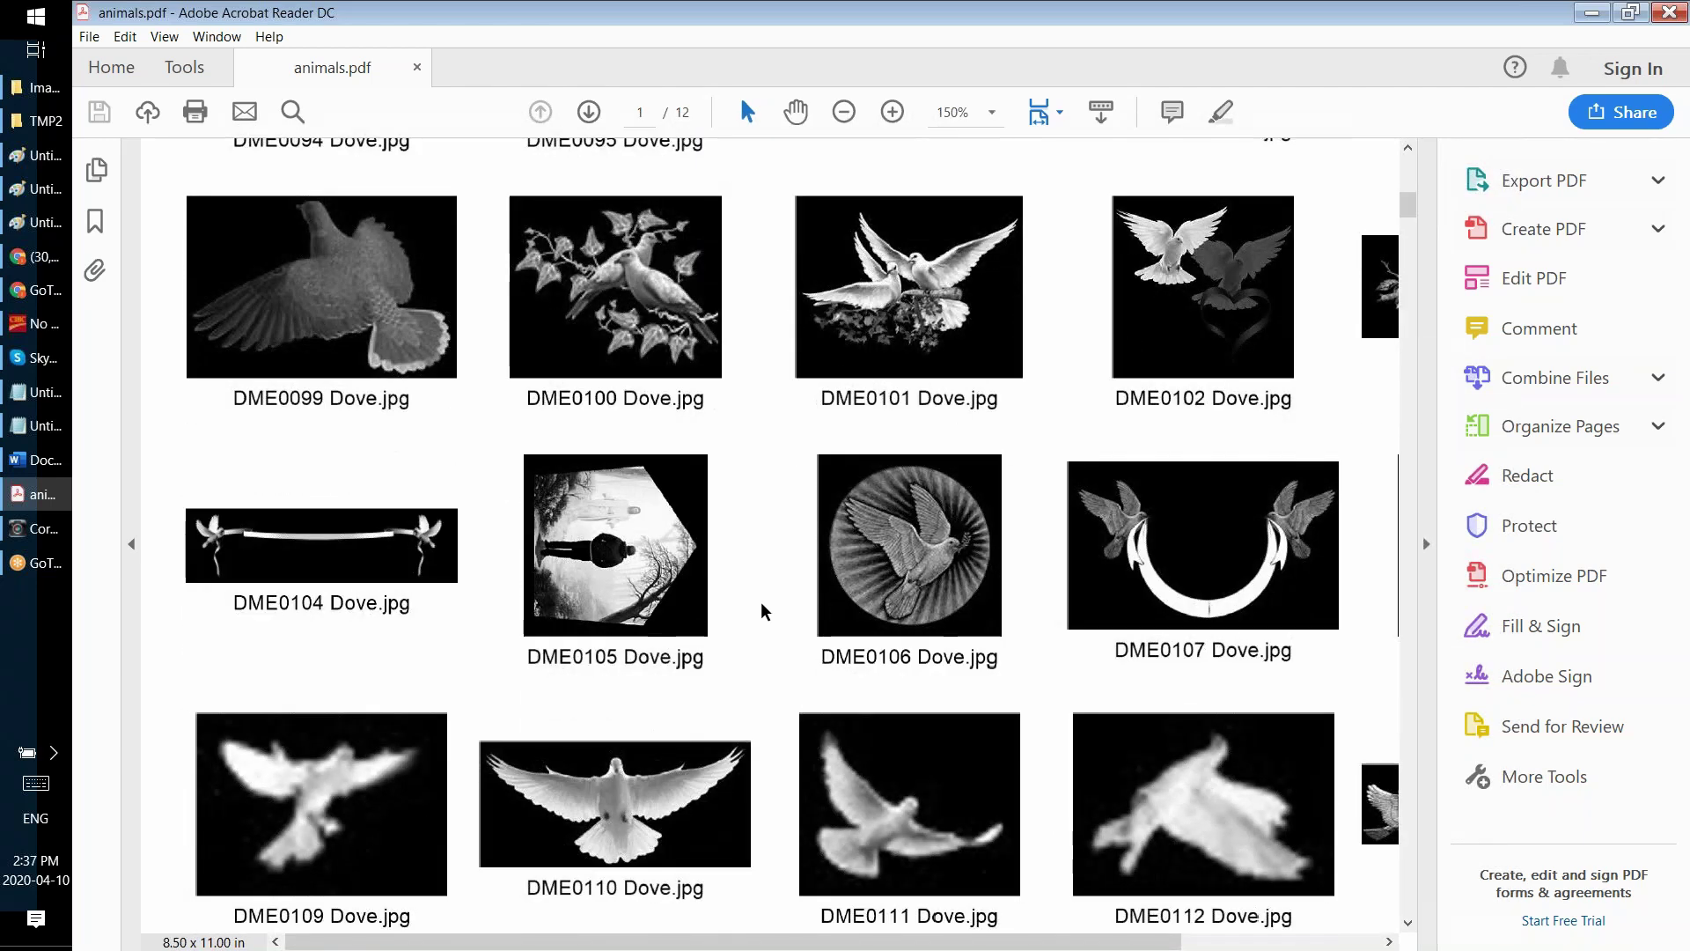
scroll(762, 607, "down", 10)
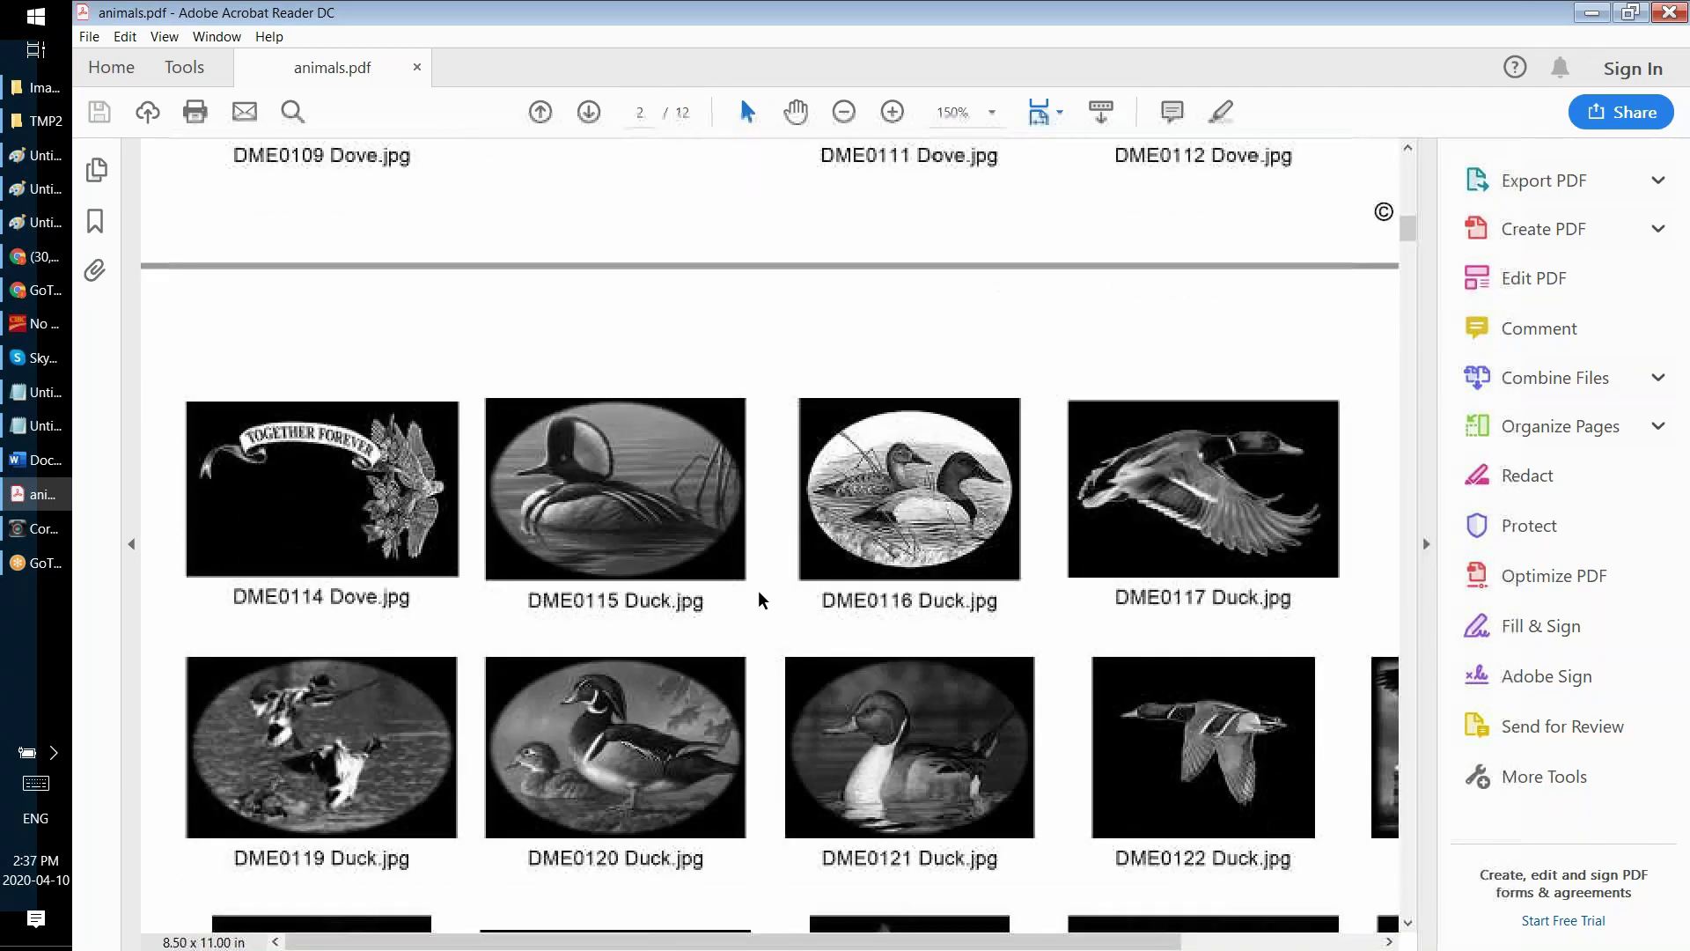
scroll(754, 593, "down", 1)
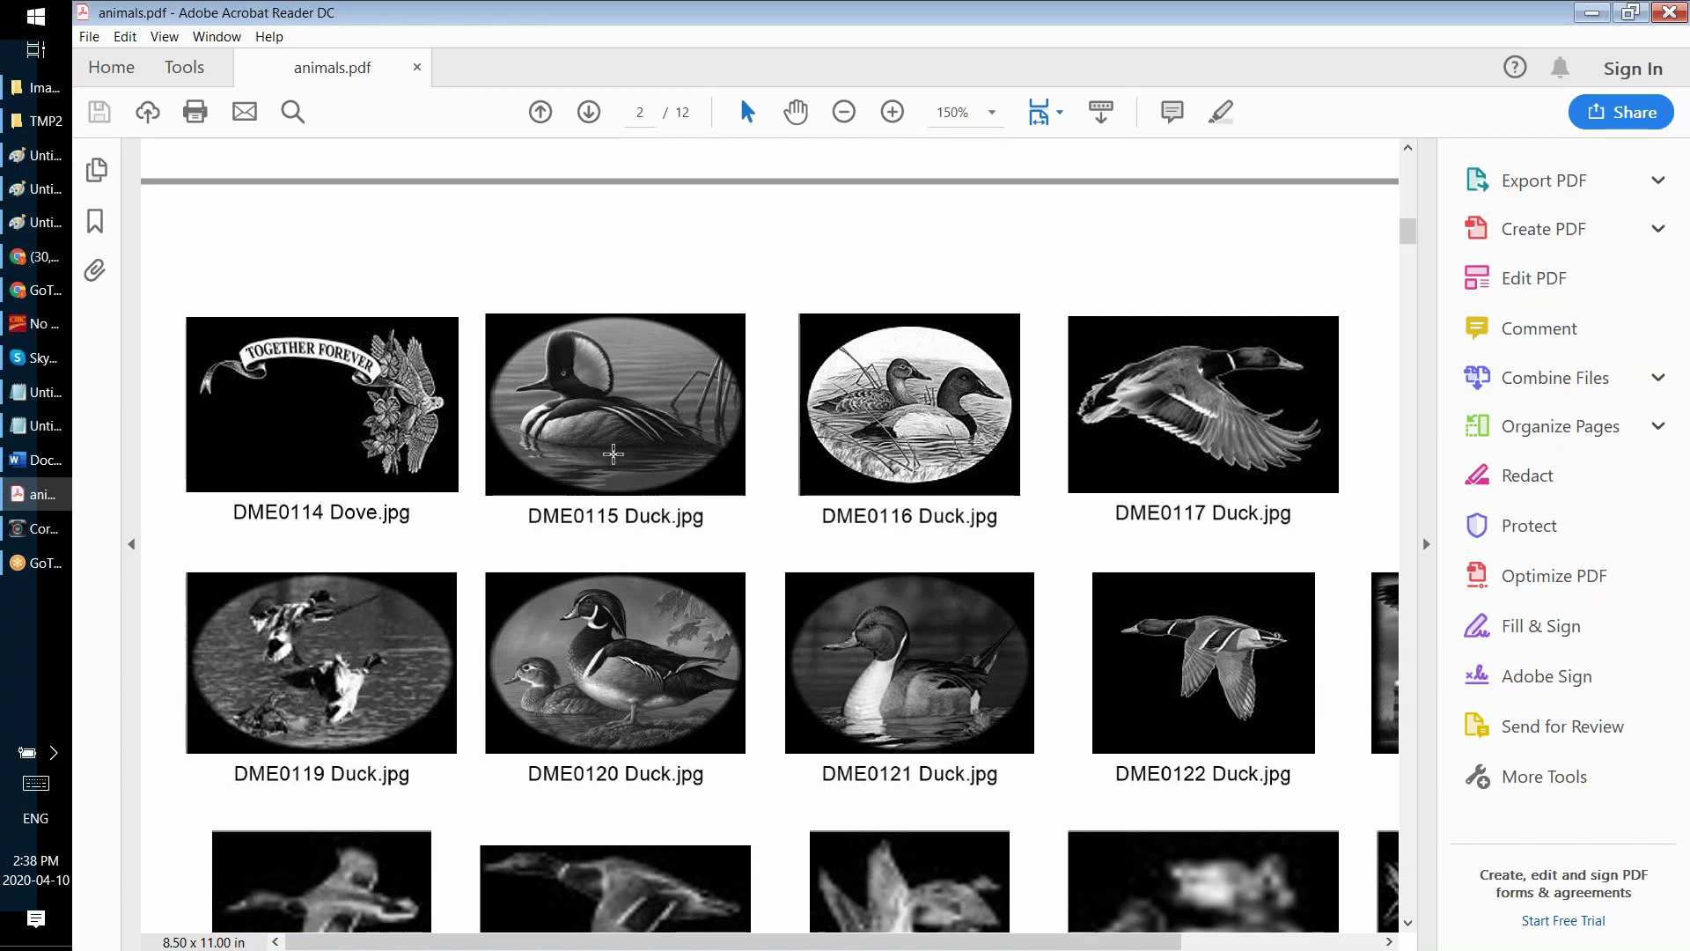
scroll(613, 454, "down", 5)
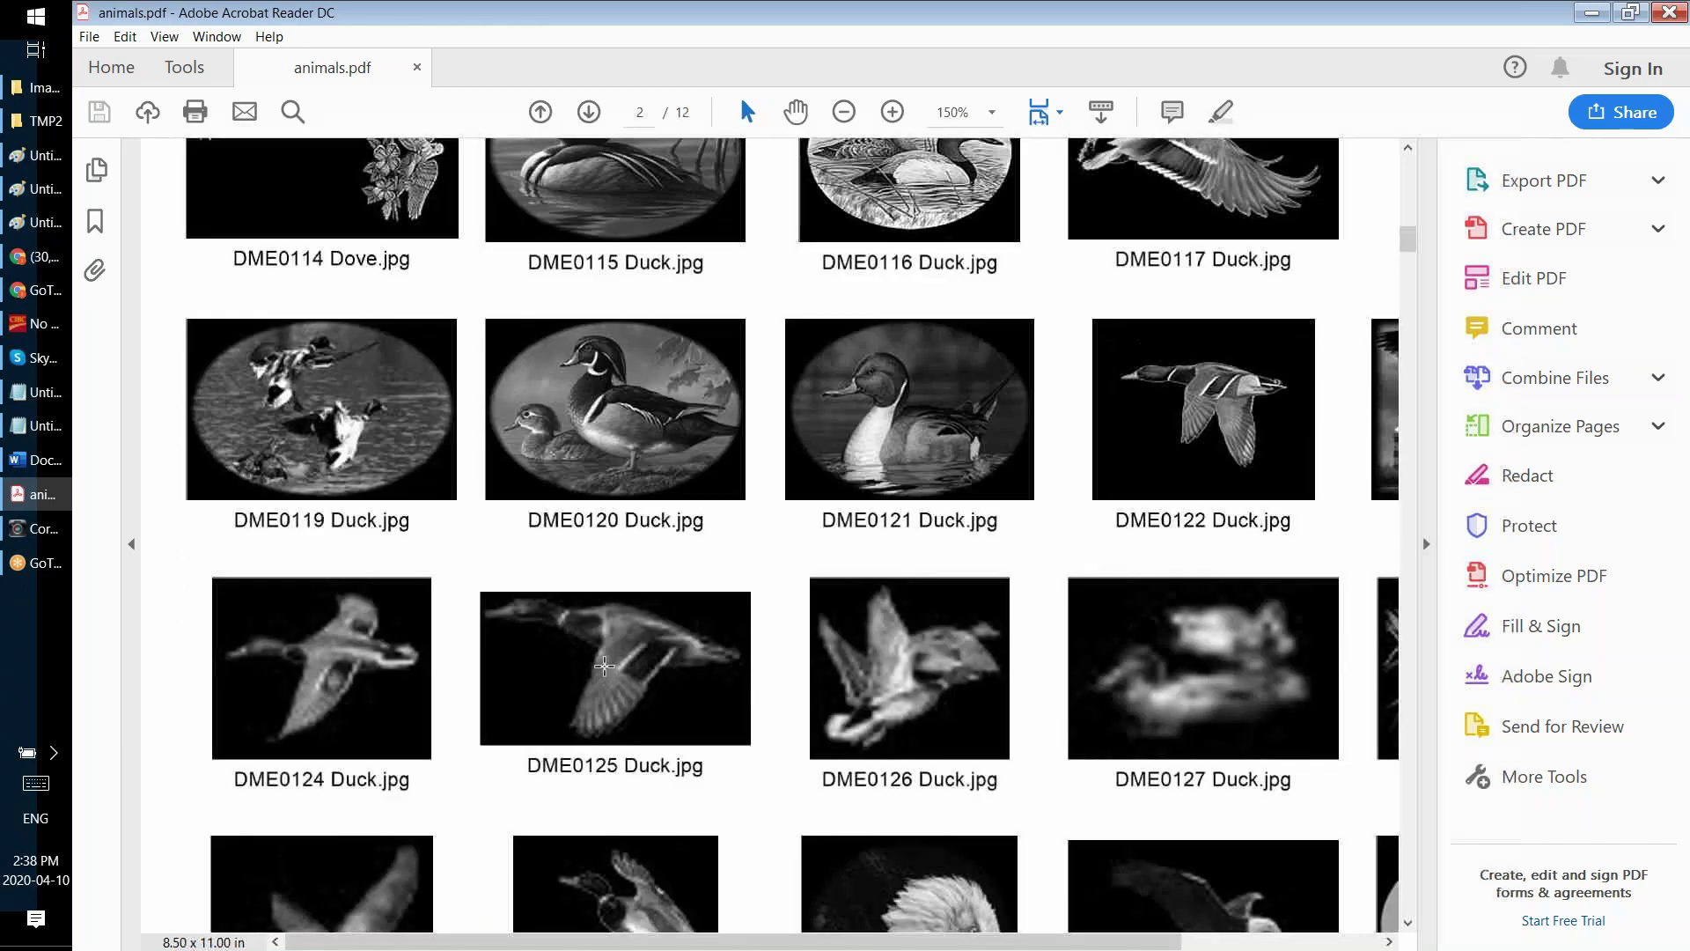
scroll(607, 651, "down", 6)
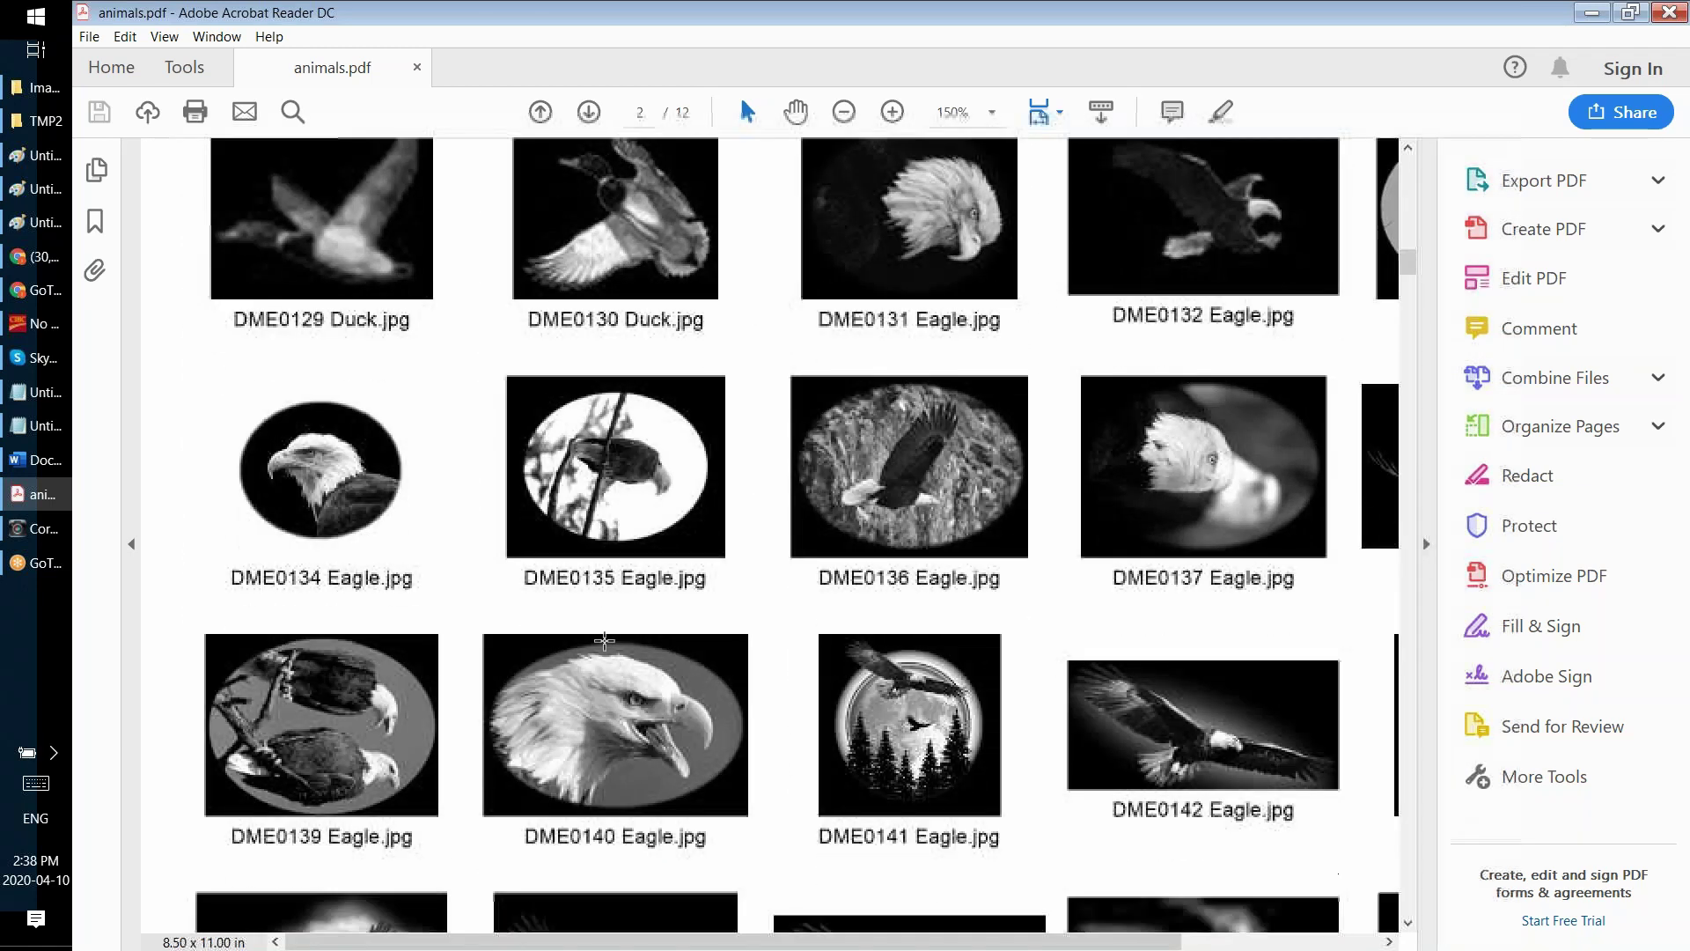
scroll(605, 642, "up", 4)
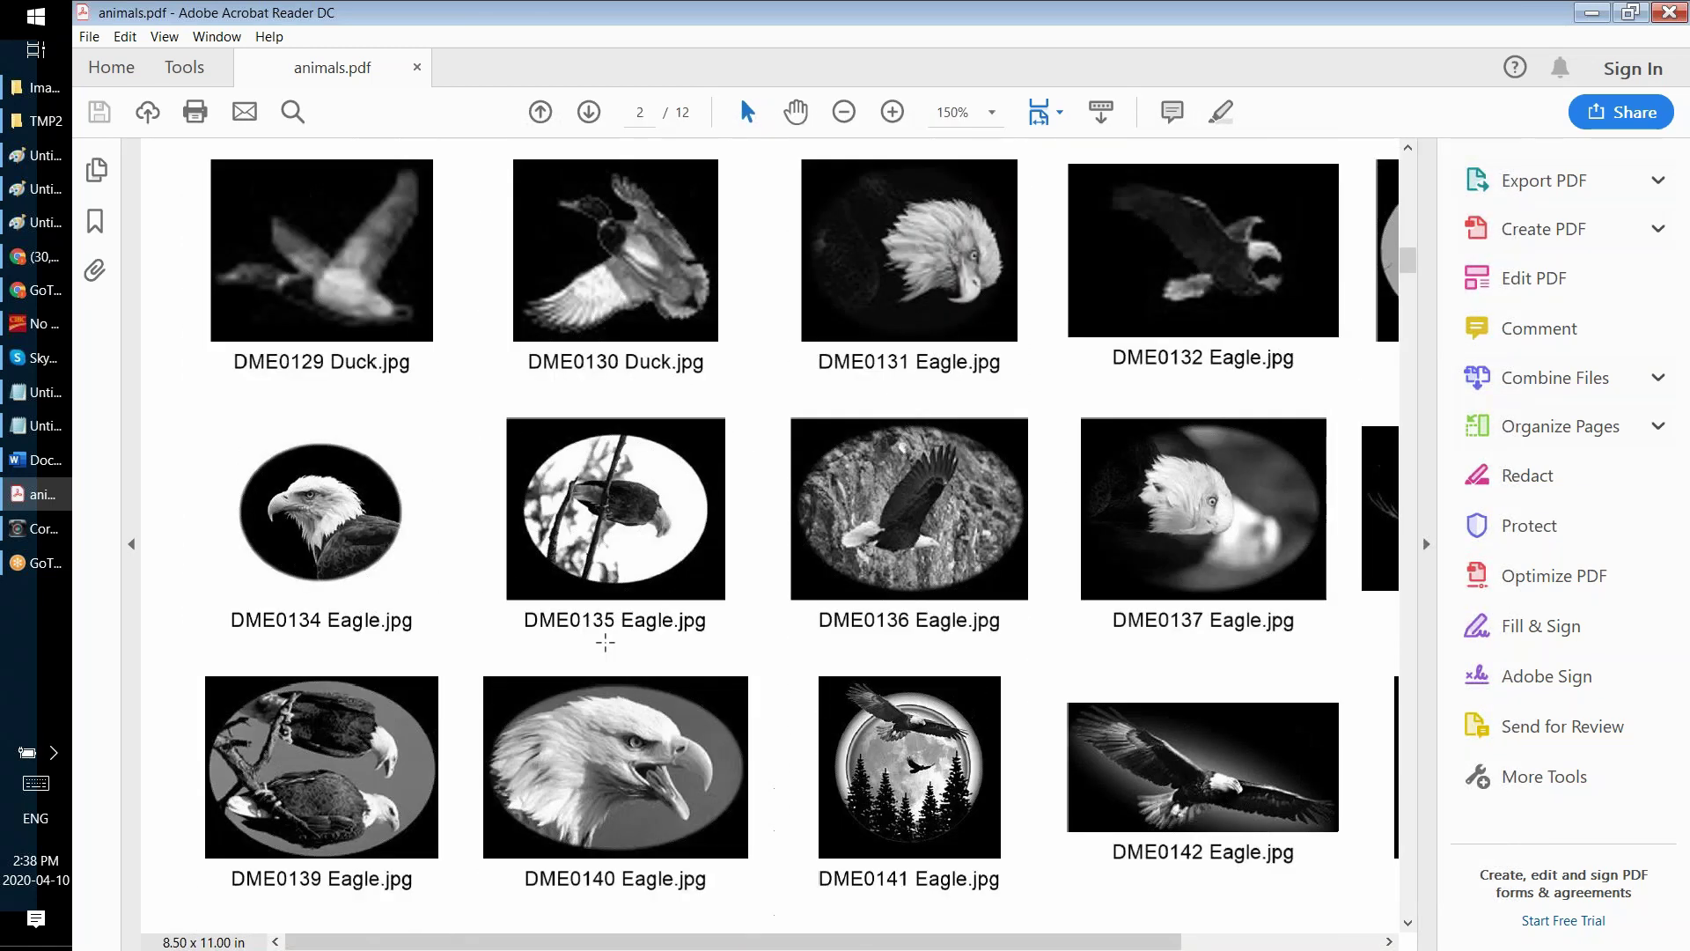
scroll(606, 641, "up", 13)
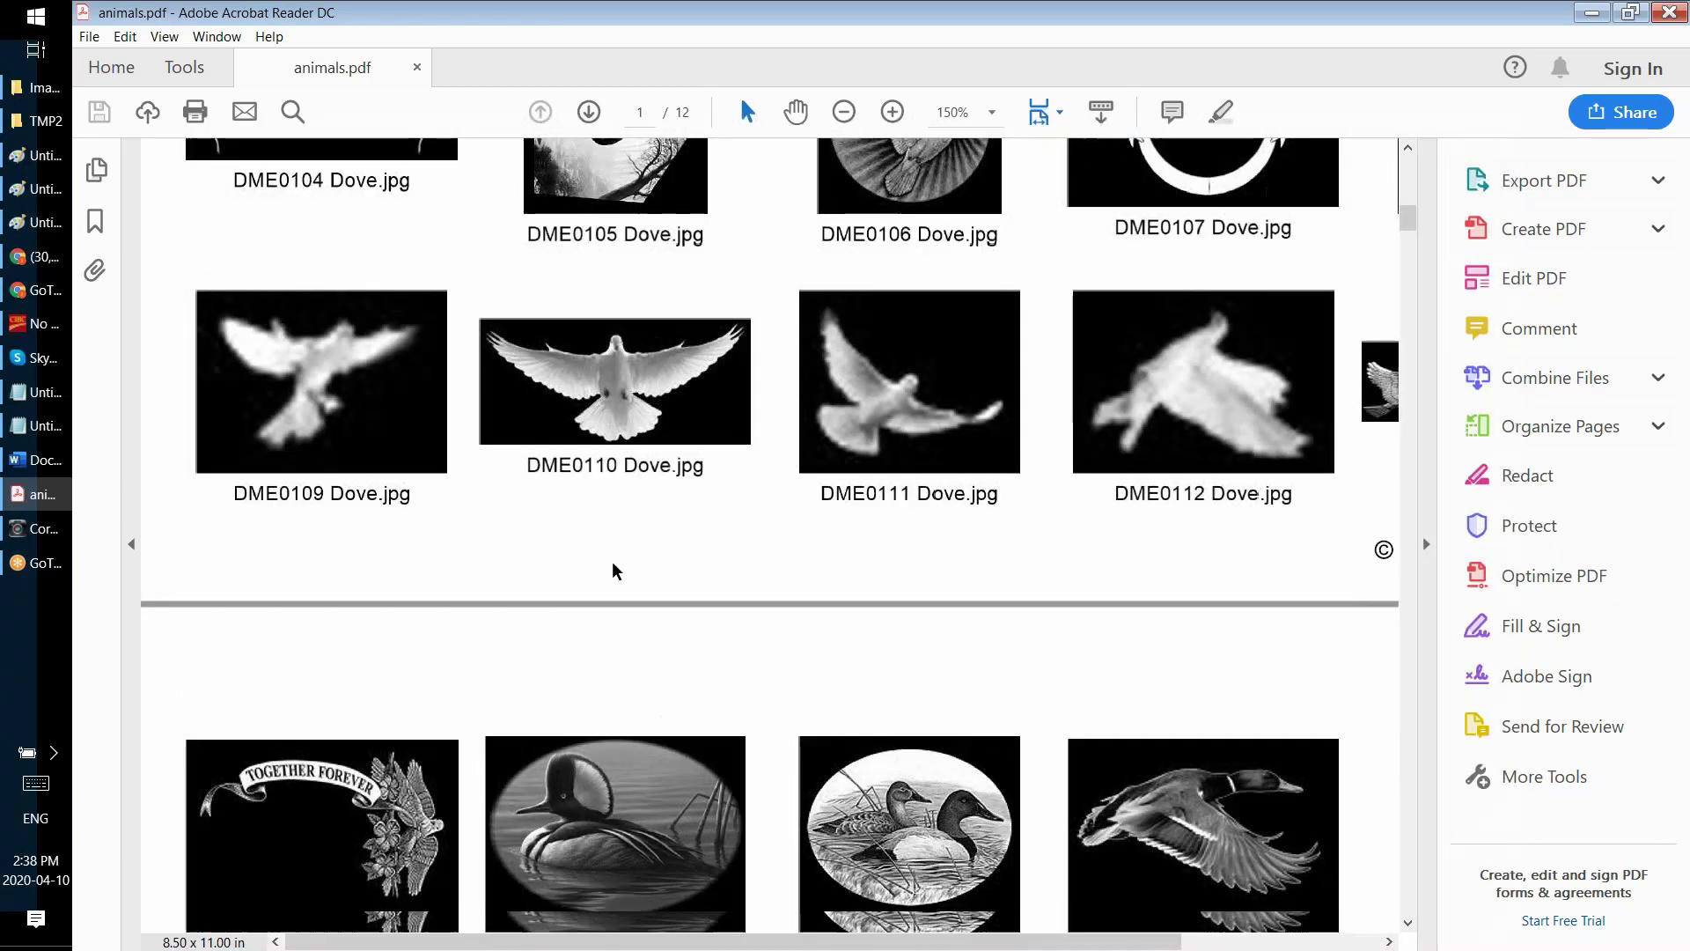
scroll(611, 560, "up", 7)
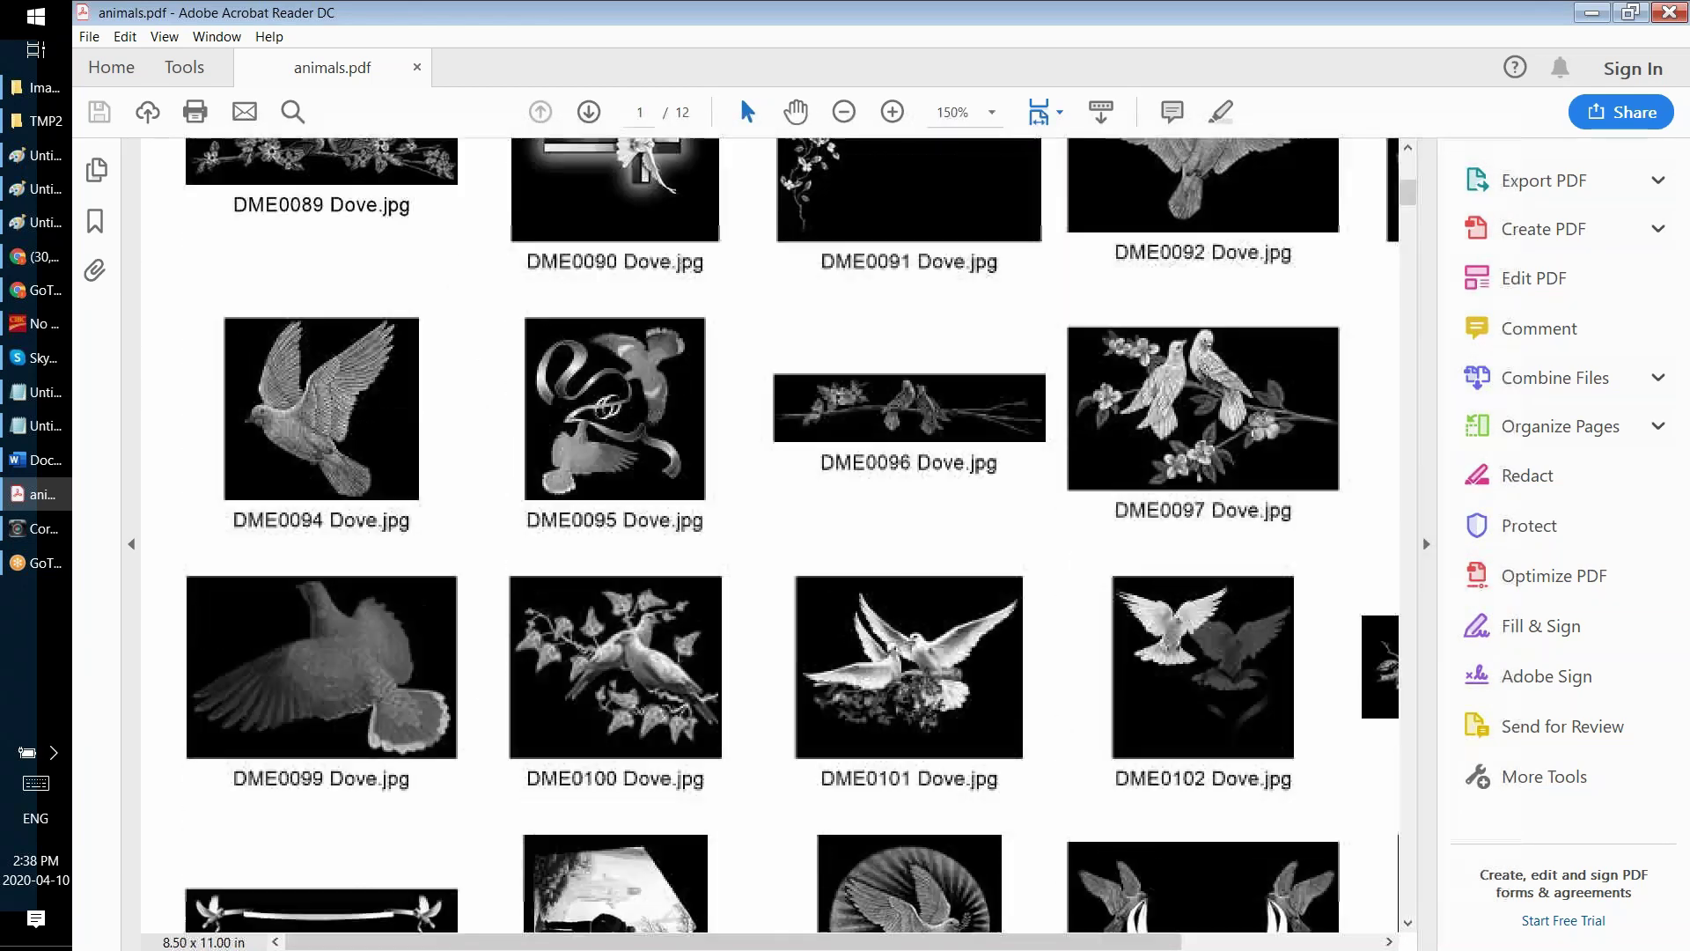
Step: Enlarge the DME0094 Dove picture to 600% and bring the whole bird into view
scroll(407, 568, "up", 2)
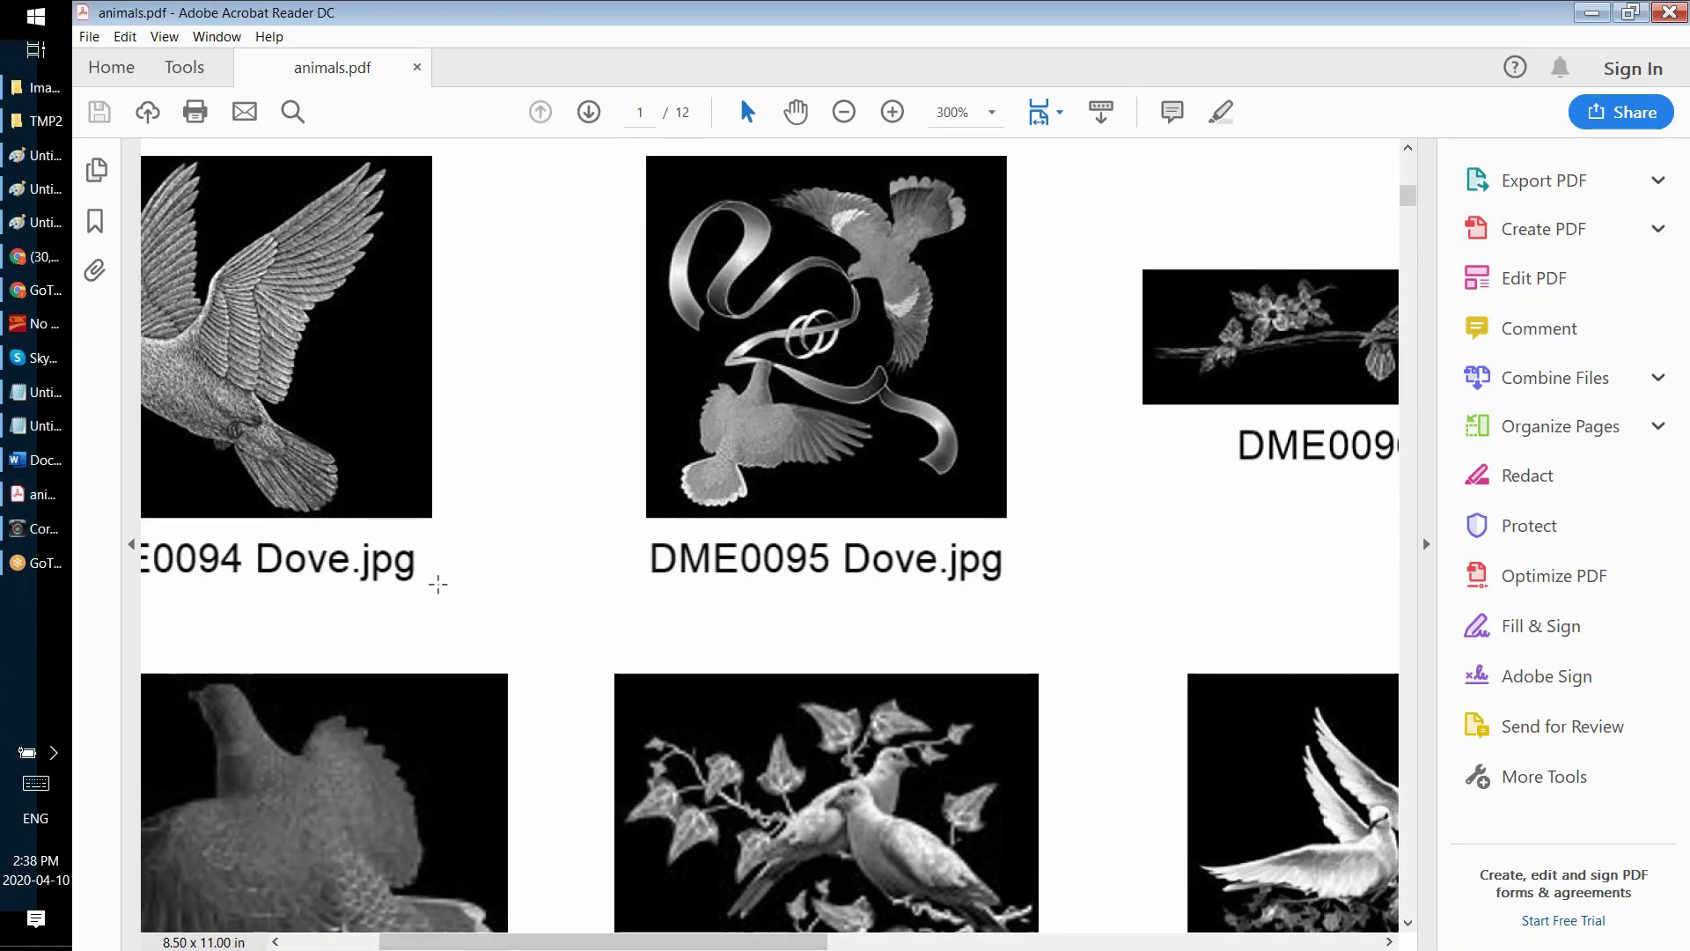
scroll(435, 584, "up", 1)
scroll(437, 584, "up", 3)
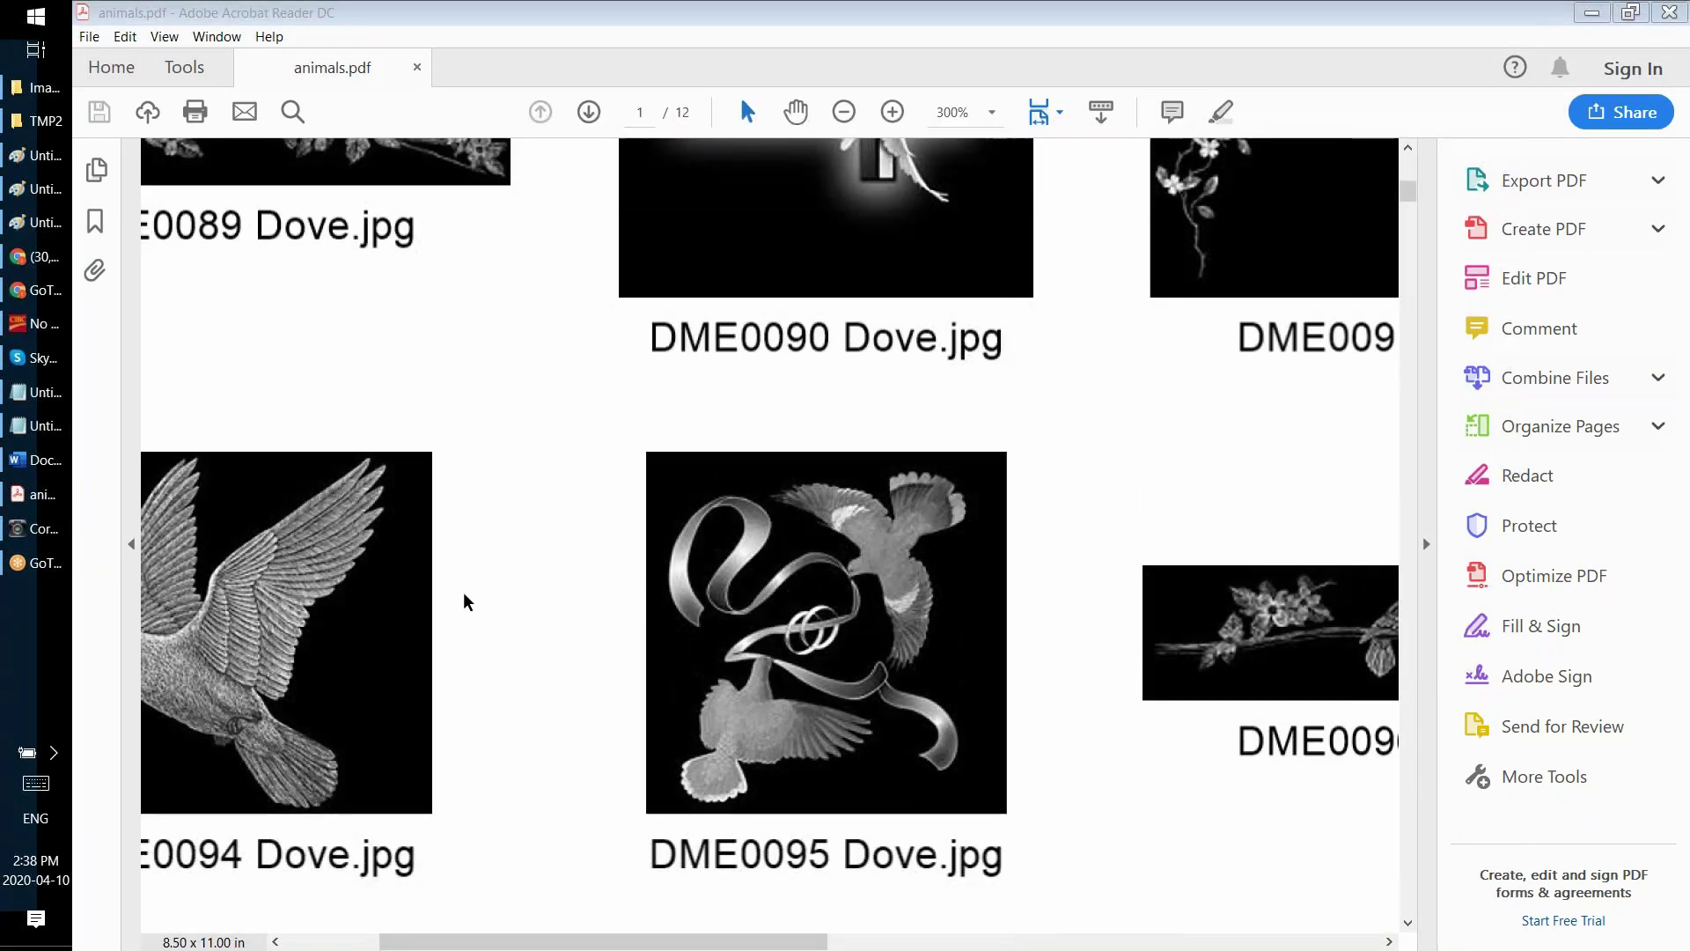
scroll(569, 661, "up", 1)
scroll(812, 590, "down", 1)
scroll(915, 410, "up", 2, "ctrl")
scroll(890, 630, "down", 7)
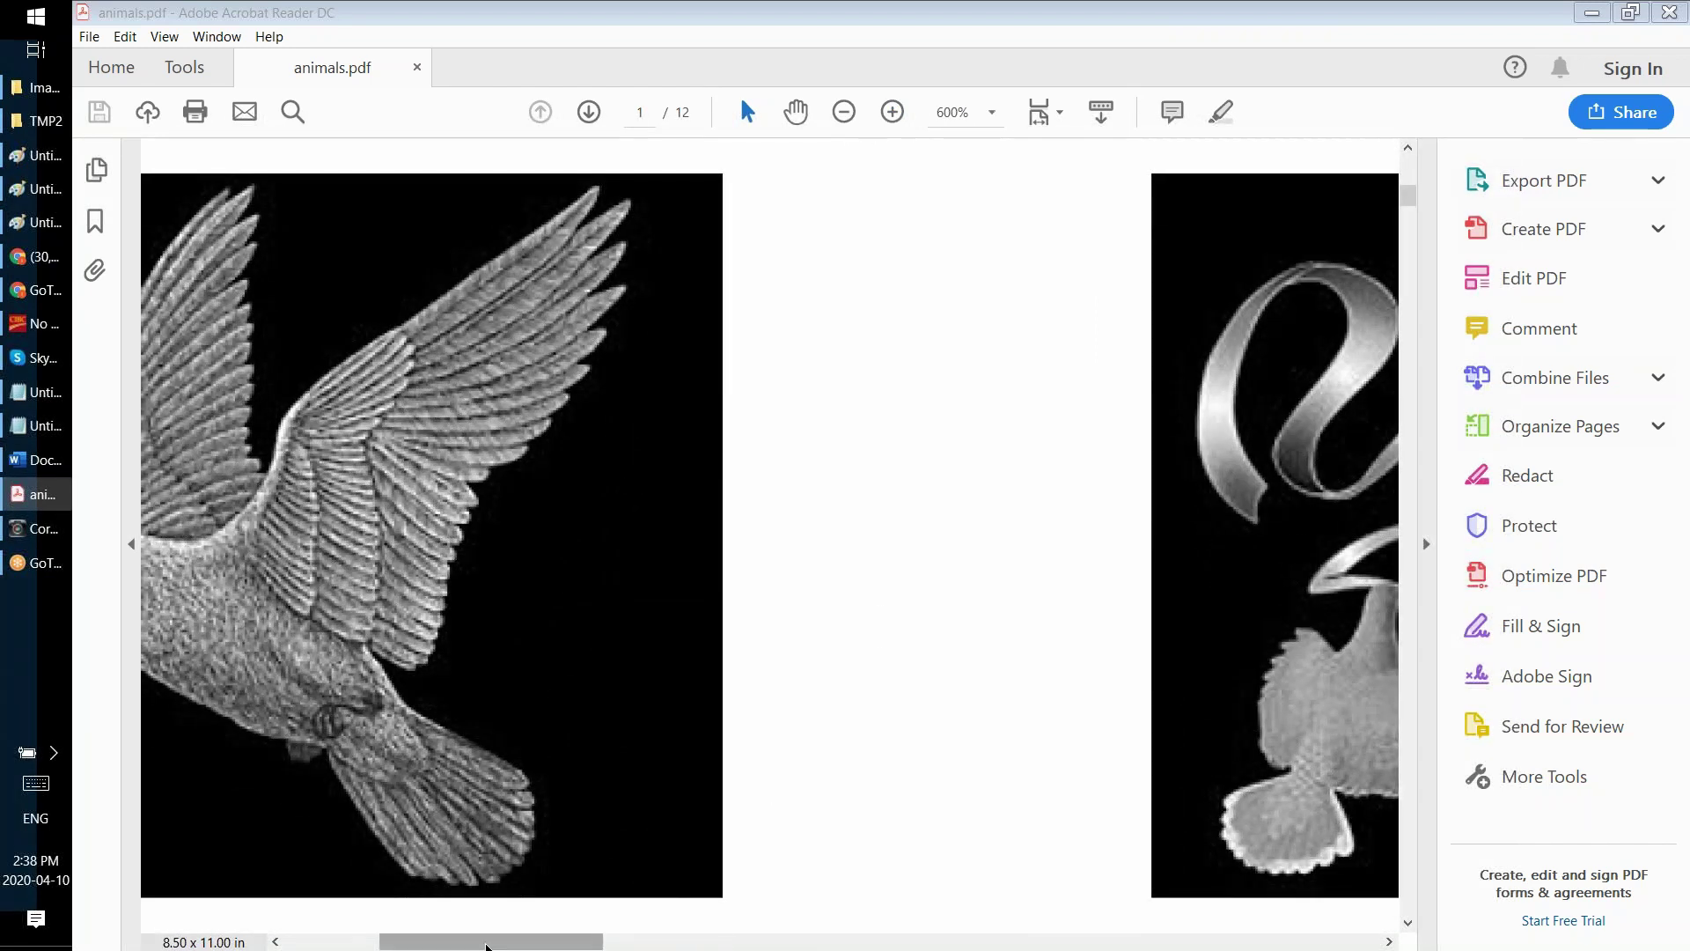
left_click_drag(486, 946, 409, 946)
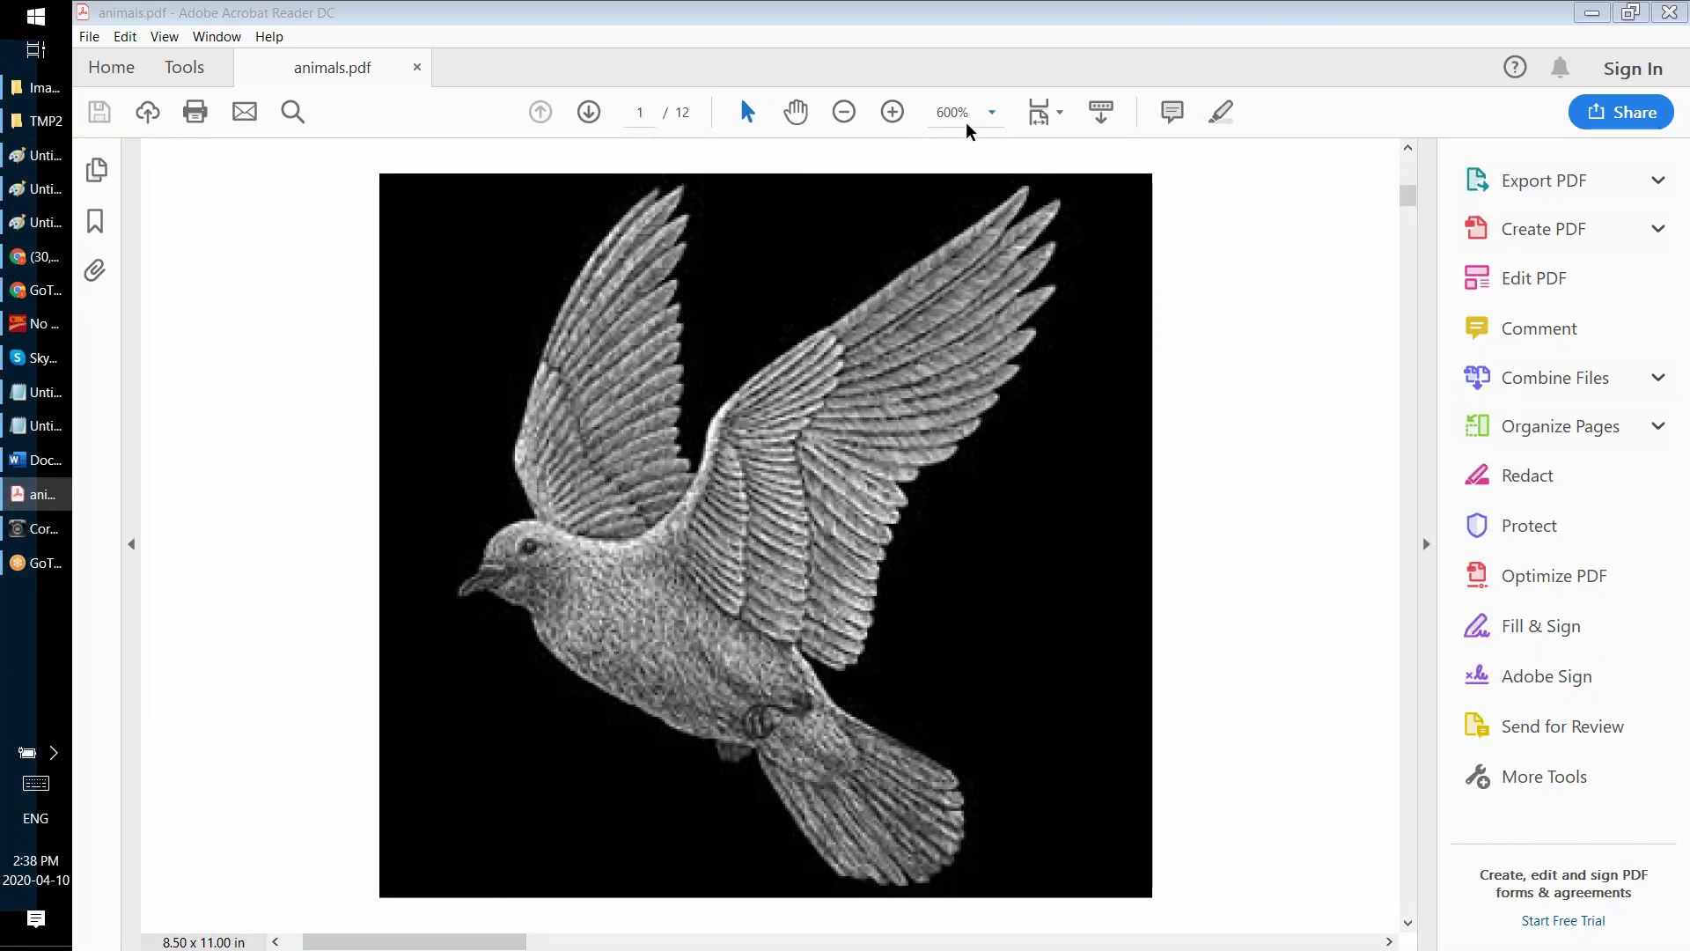
left_click(892, 112)
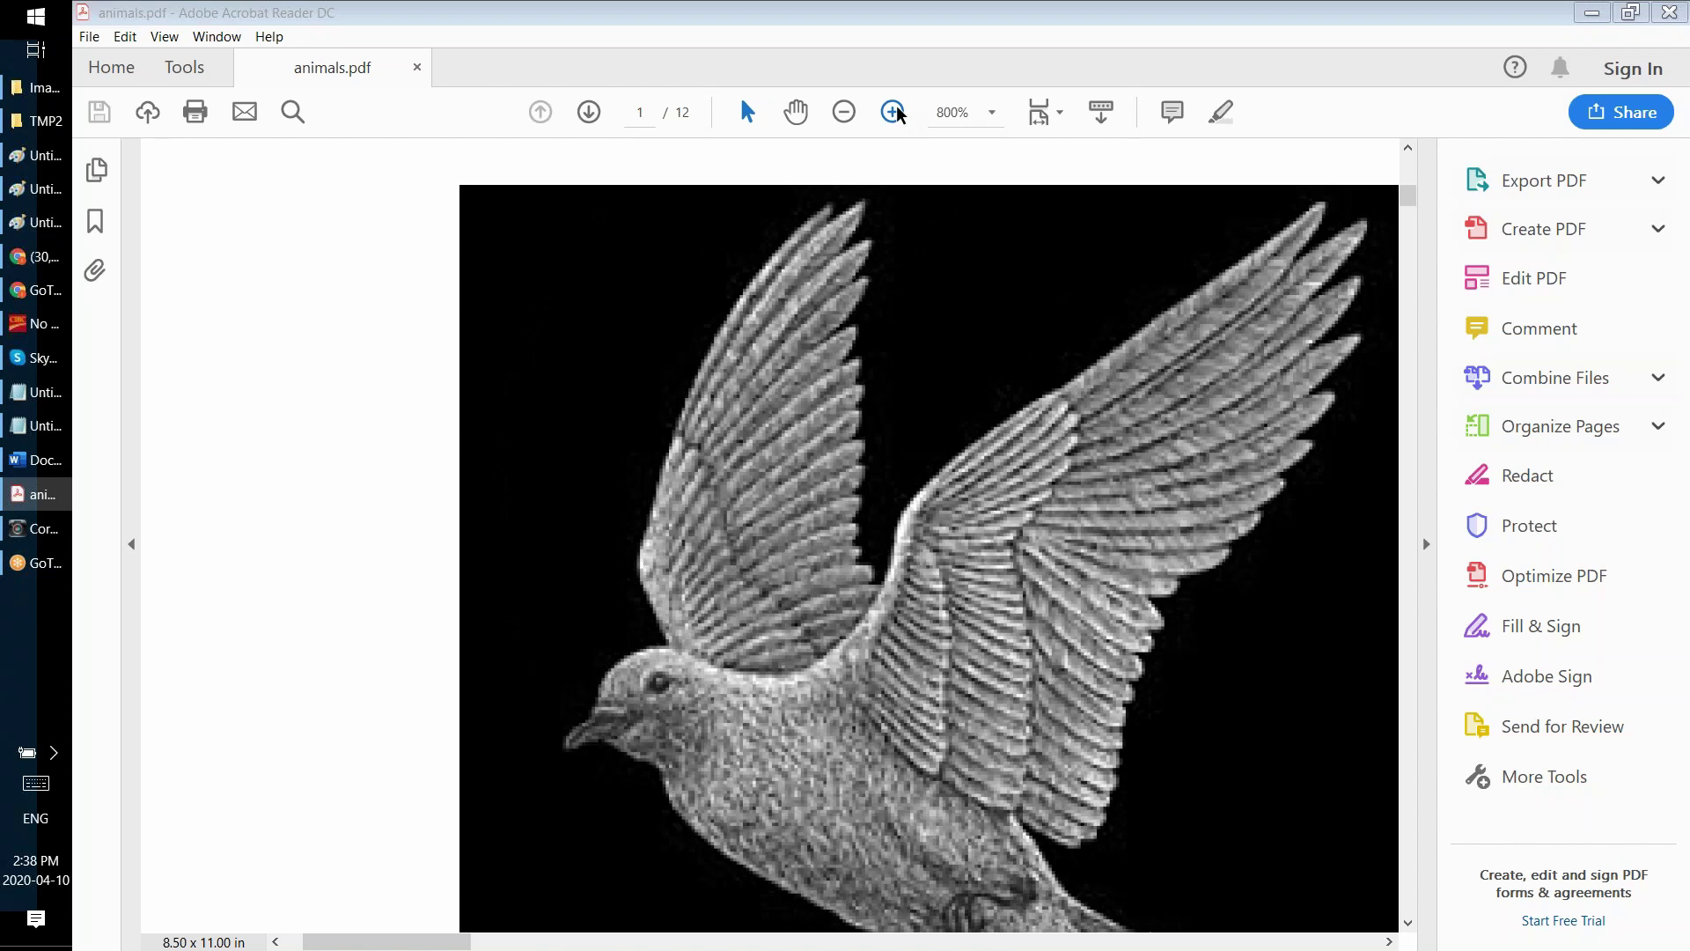
left_click(843, 112)
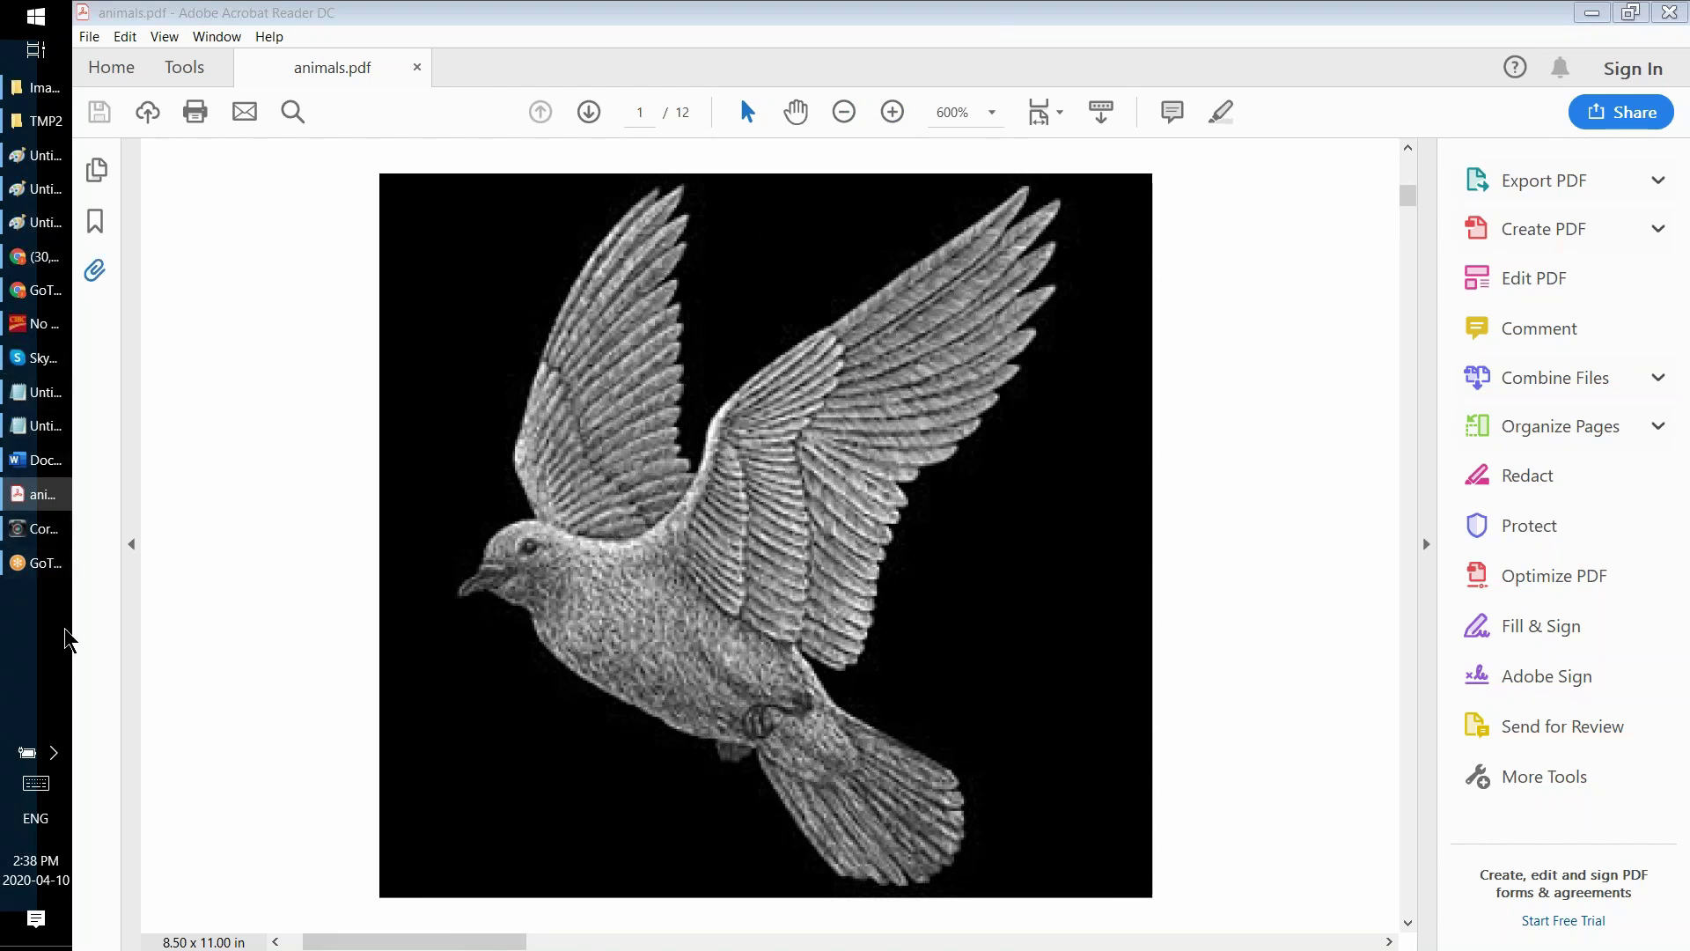
Step: Open Paint and paste the screenshot of the enlarged dove into a blank picture
left_click(46, 25)
type("pai")
key("Return")
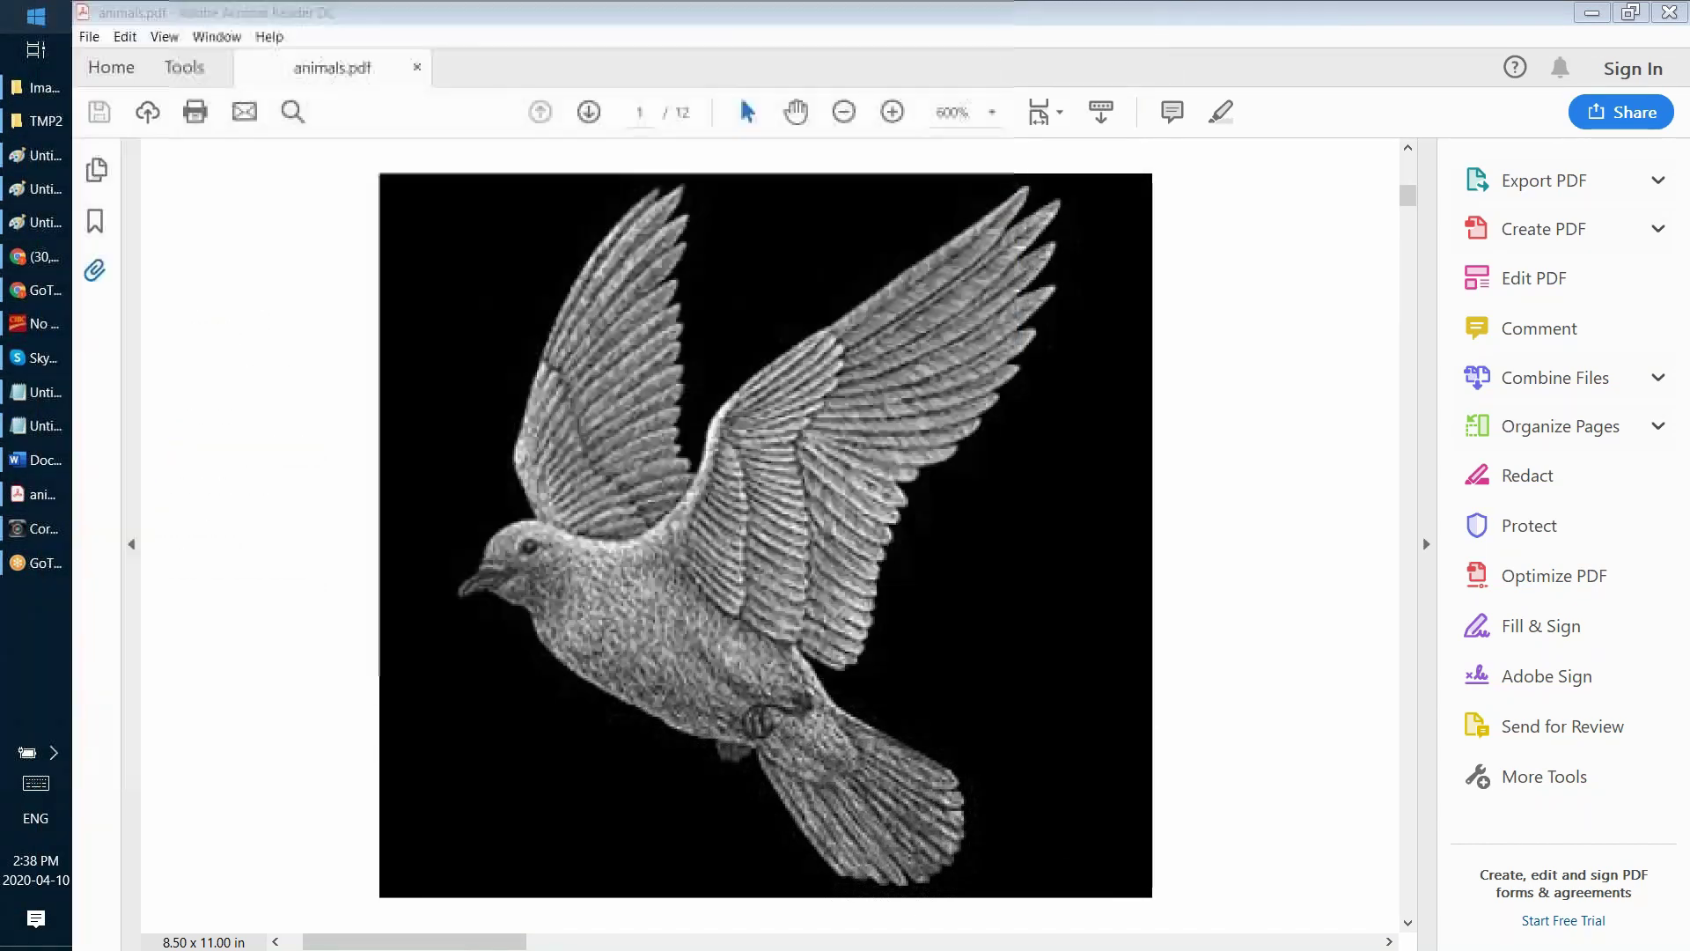
key("ctrl+v")
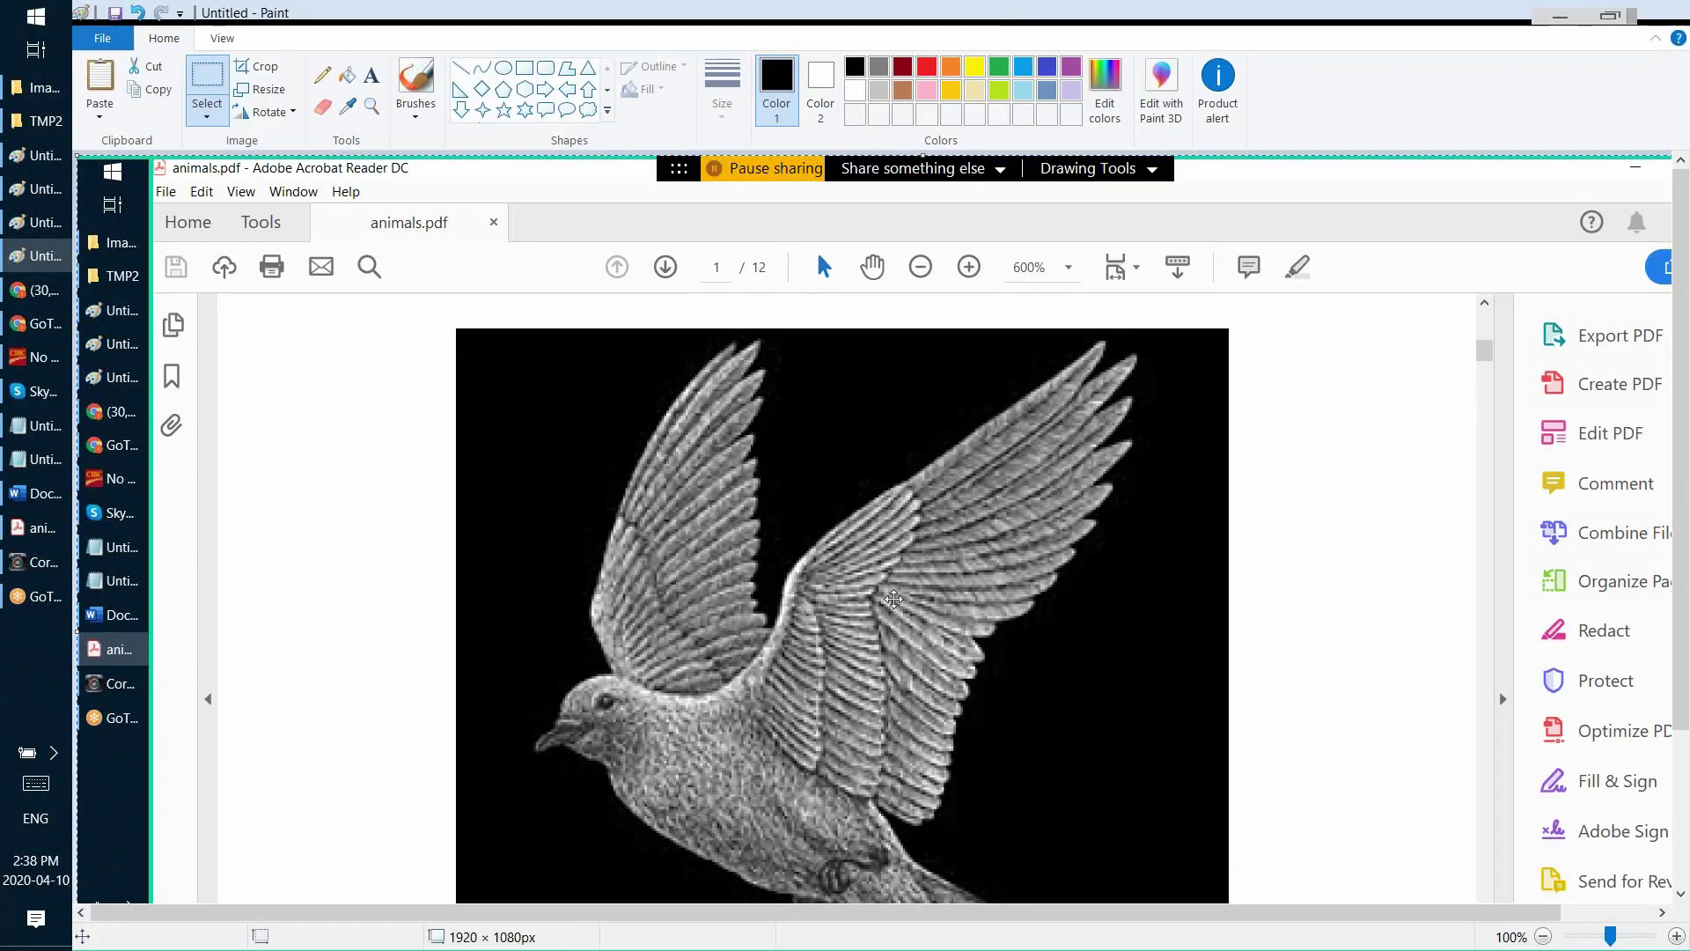
Step: Select and copy the dove area of the pasted screenshot, about 781 × 807 px, within its black background
scroll(1336, 649, "down", 3)
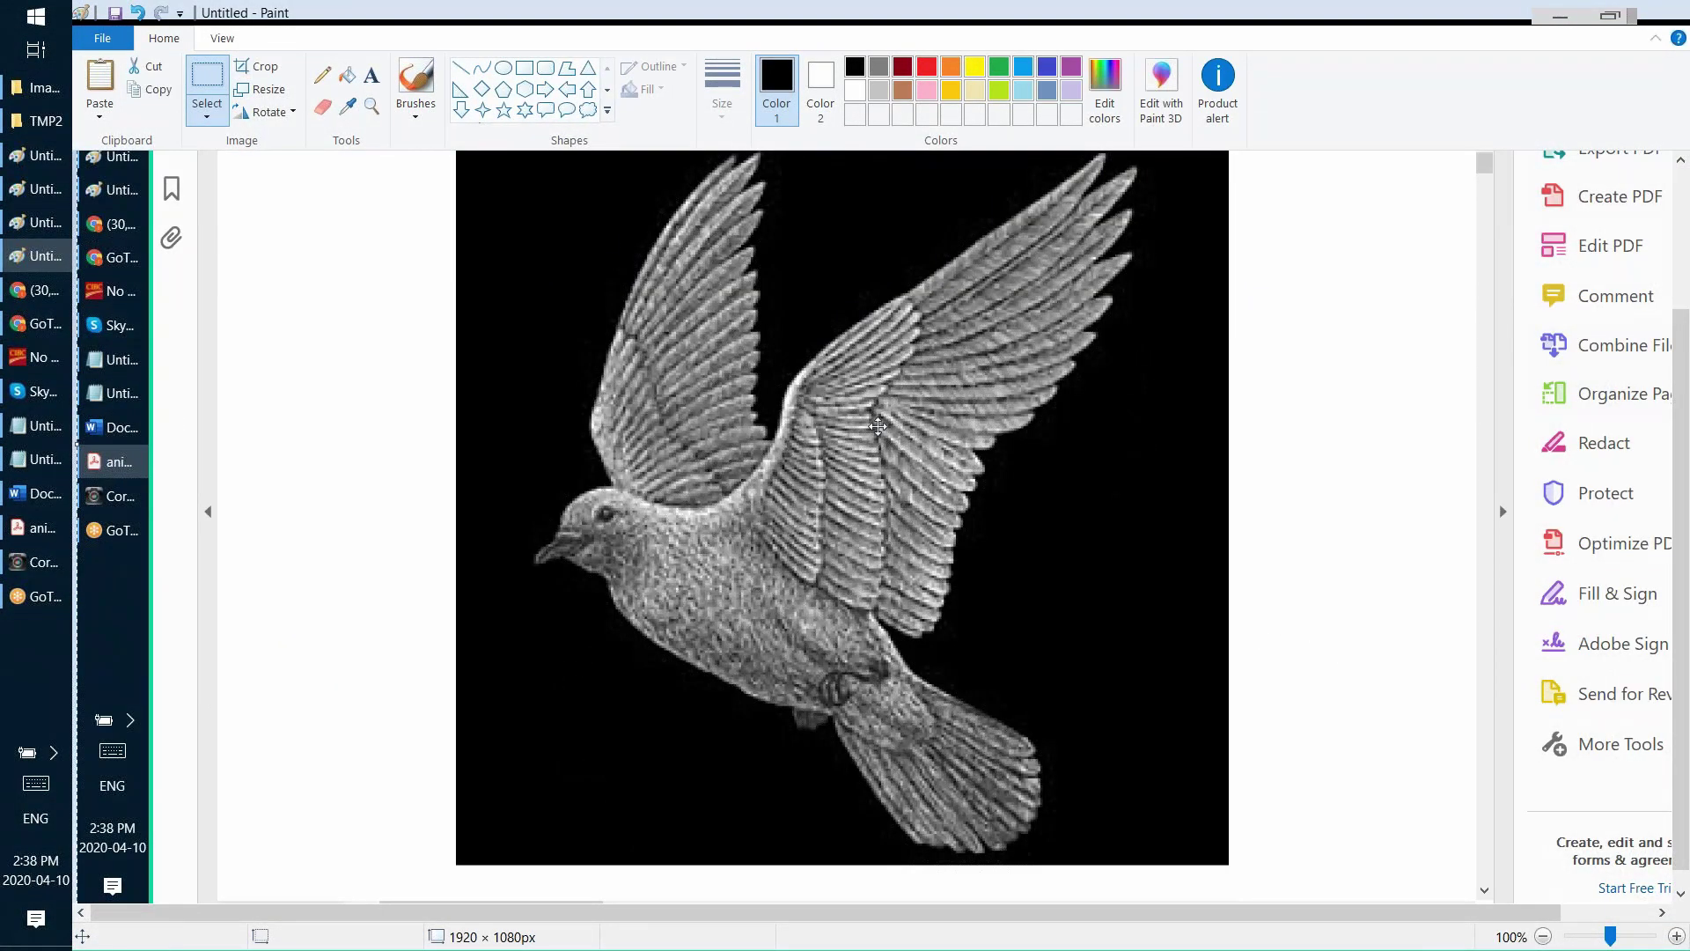
left_click(207, 83)
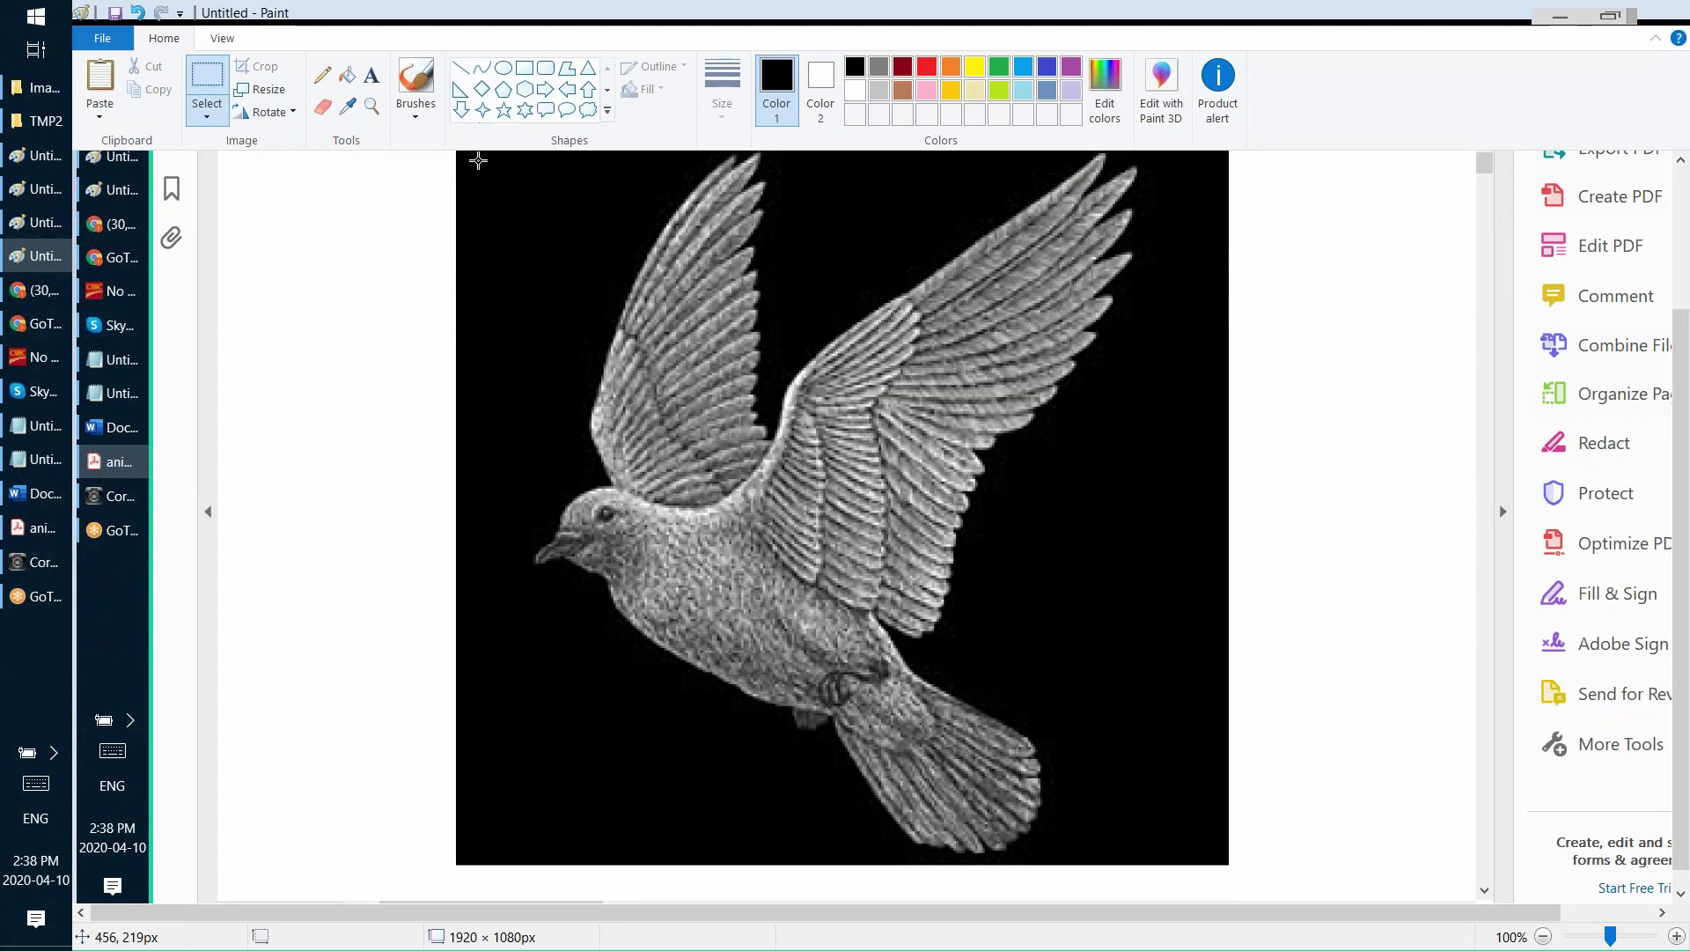
left_click_drag(471, 160, 505, 153)
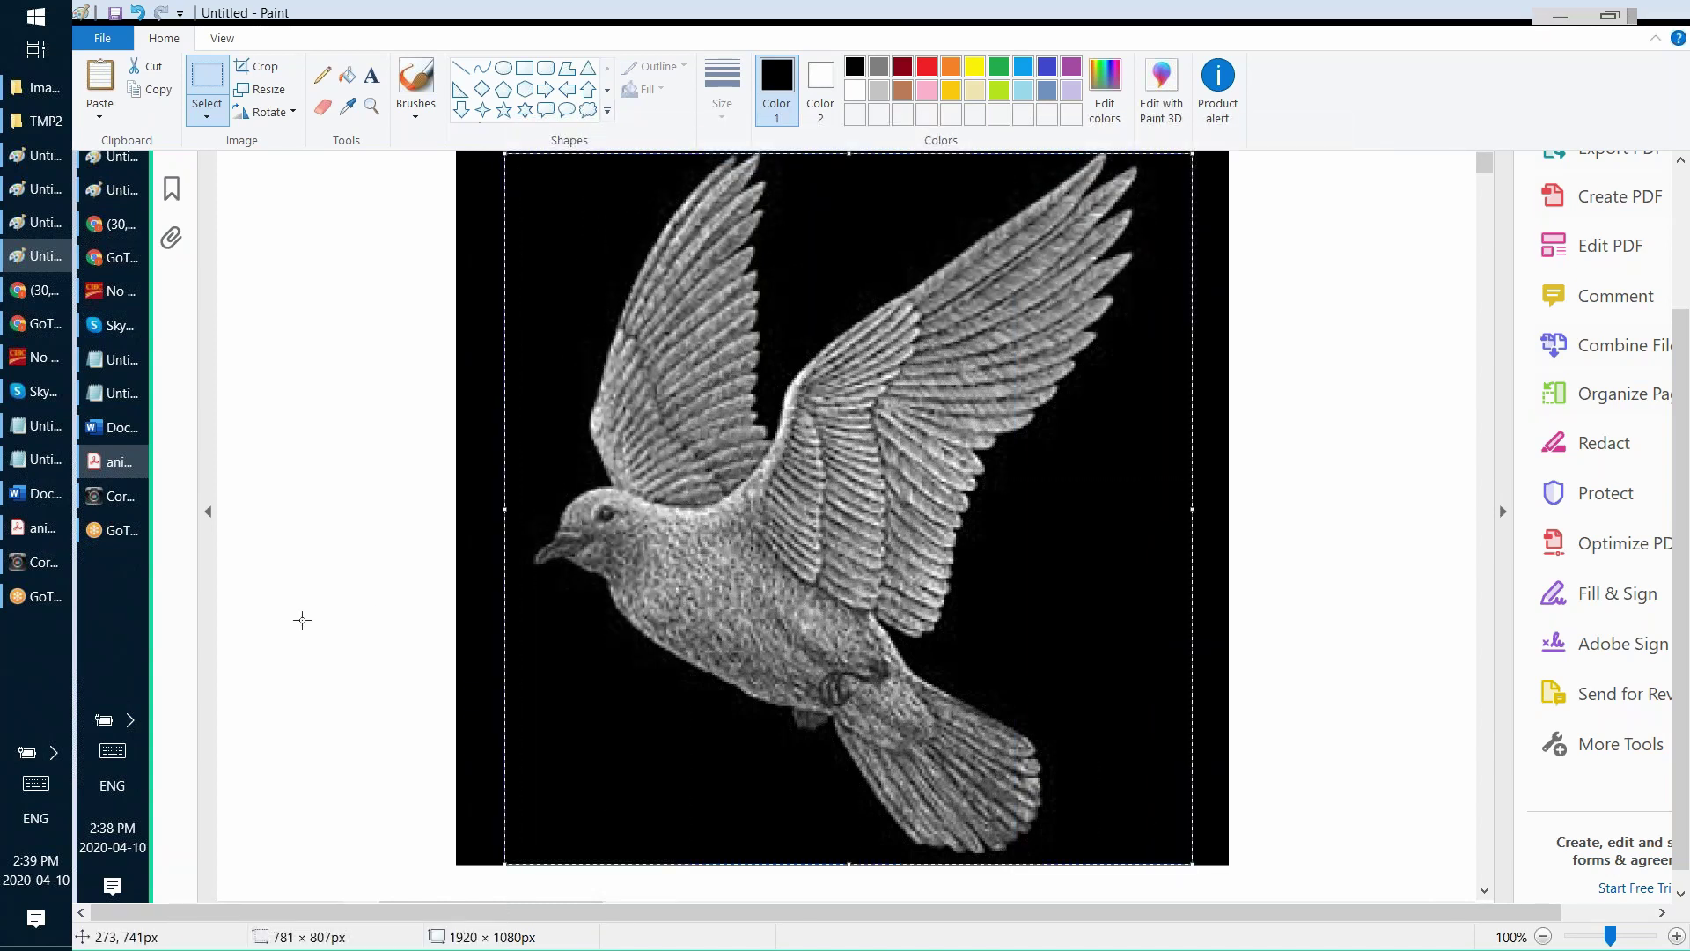
Step: Switch to PaintShop Pro and paste the copied dove as a new image
left_click(40, 564)
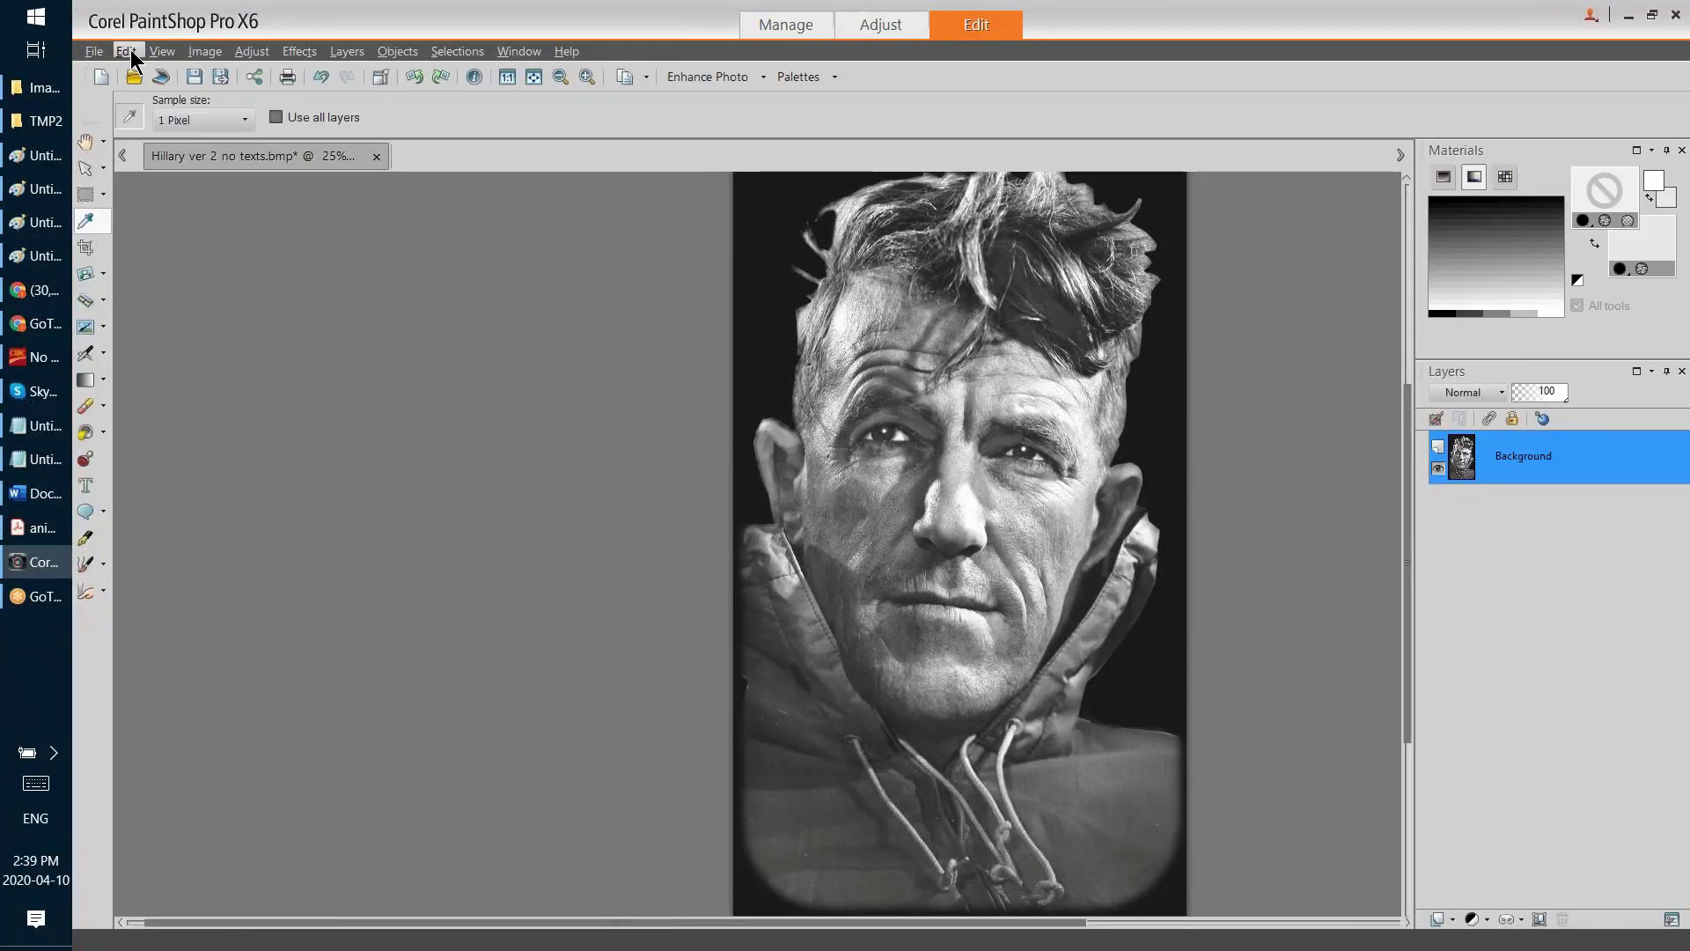
left_click(126, 51)
left_click(221, 264)
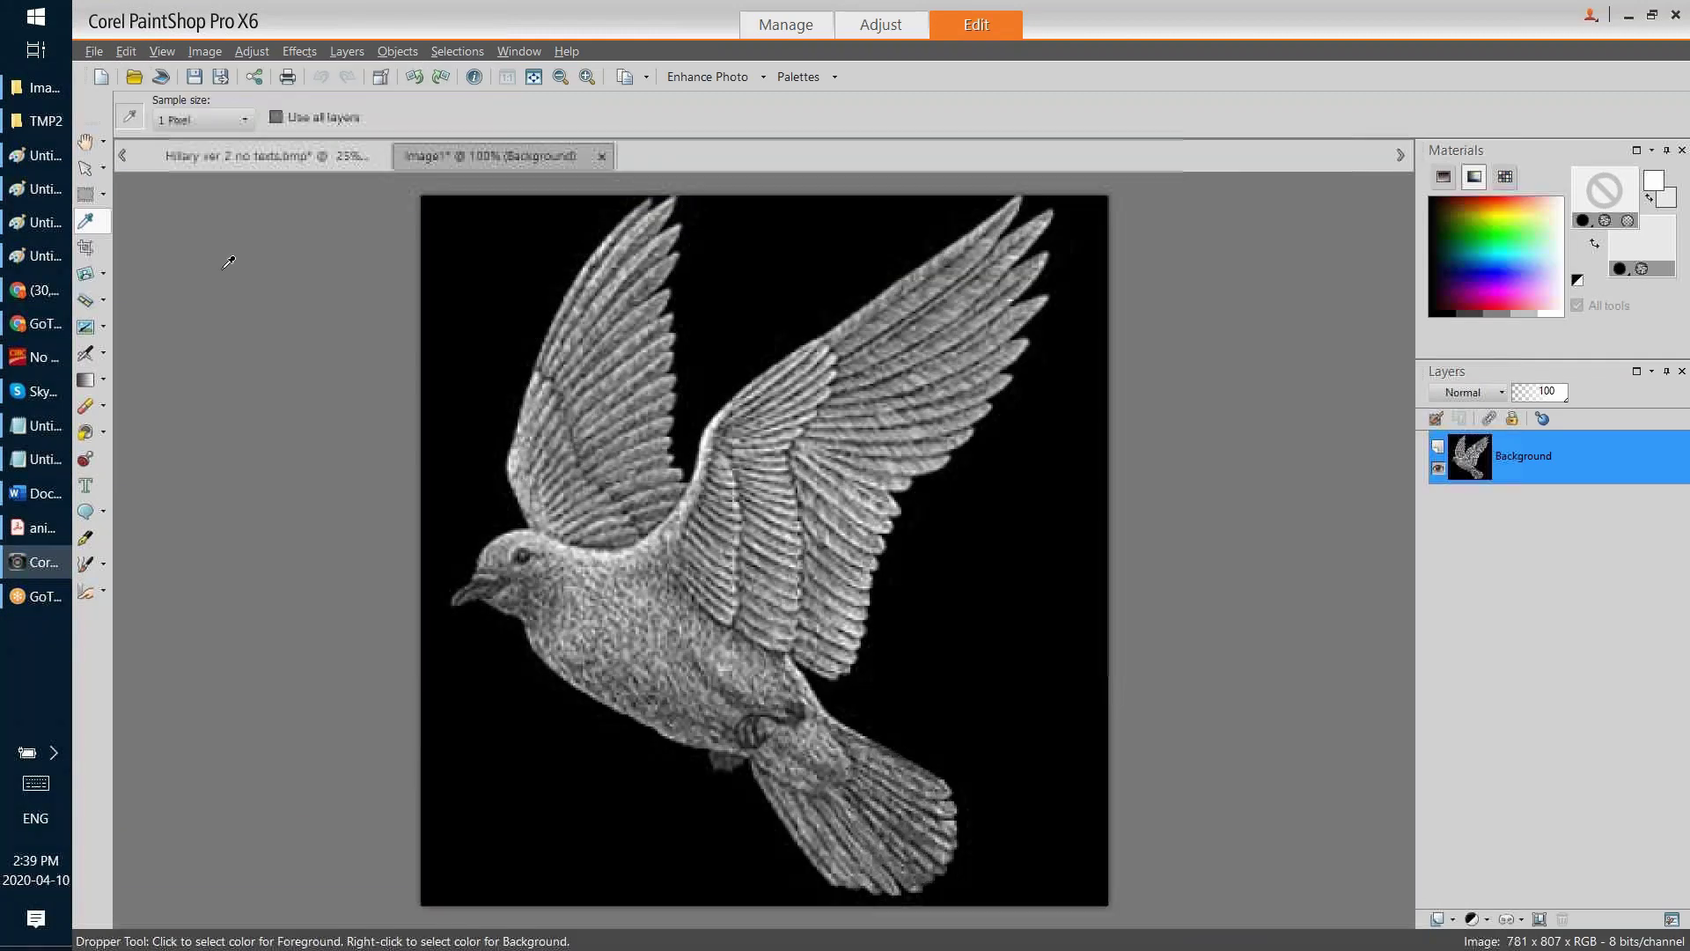
Step: Examine the dove's grey values with the Dropper at up to 600% across the wing feathers, wing edge, black background and body
scroll(876, 480, "up", 3)
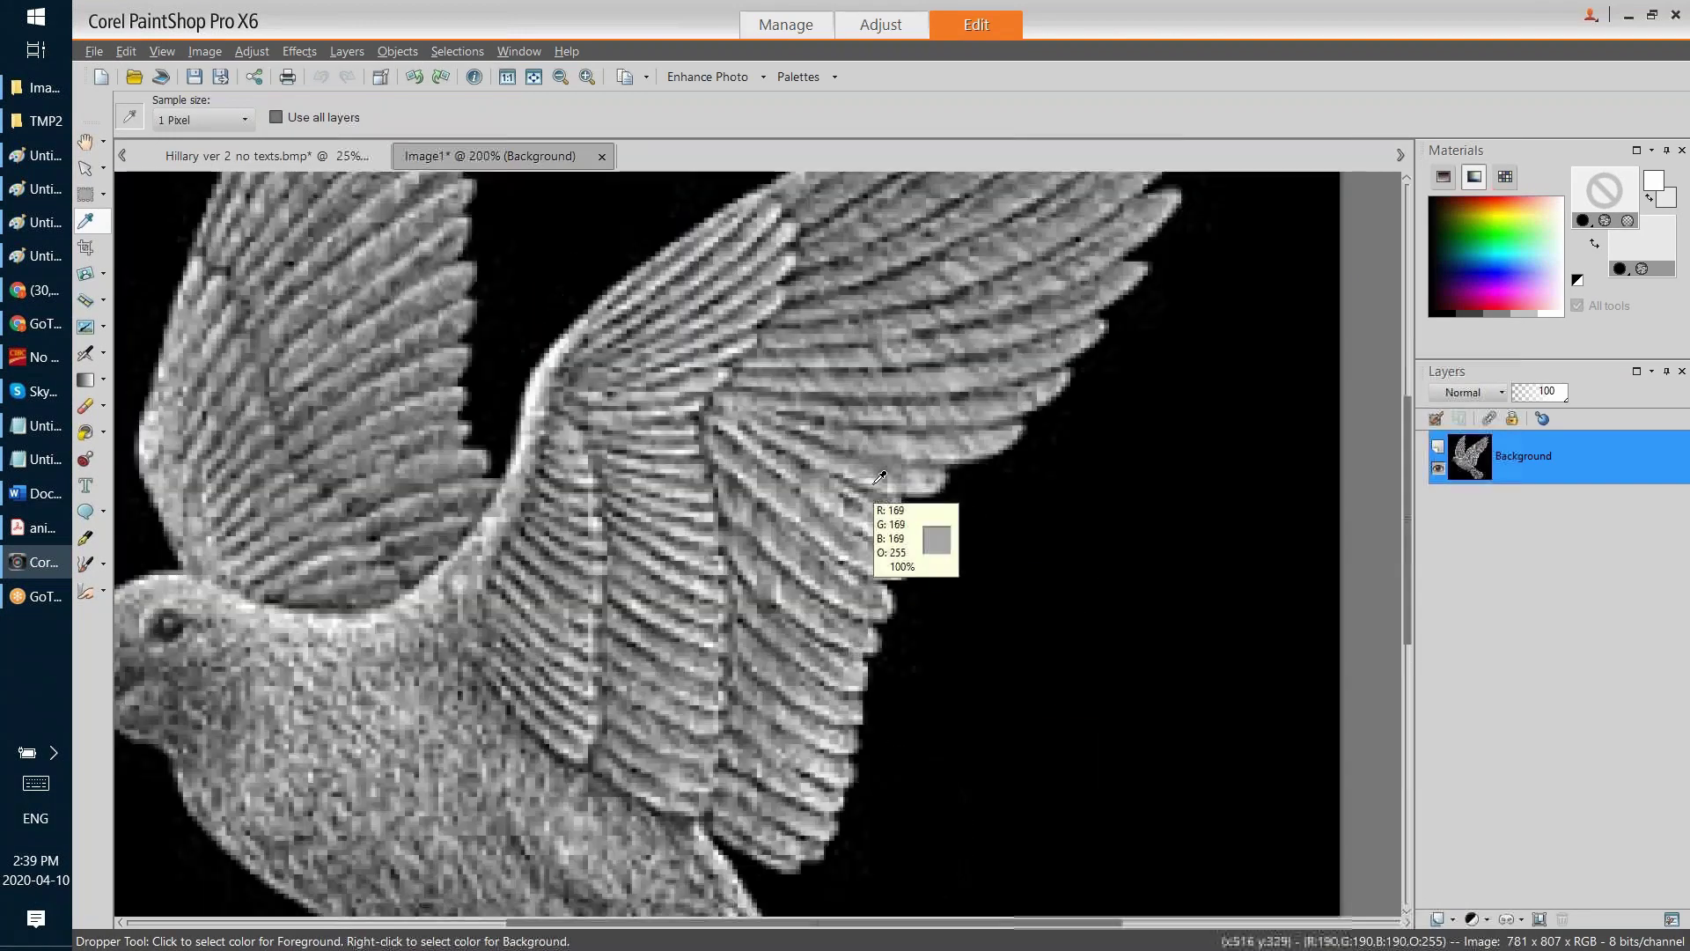
scroll(871, 480, "down", 1)
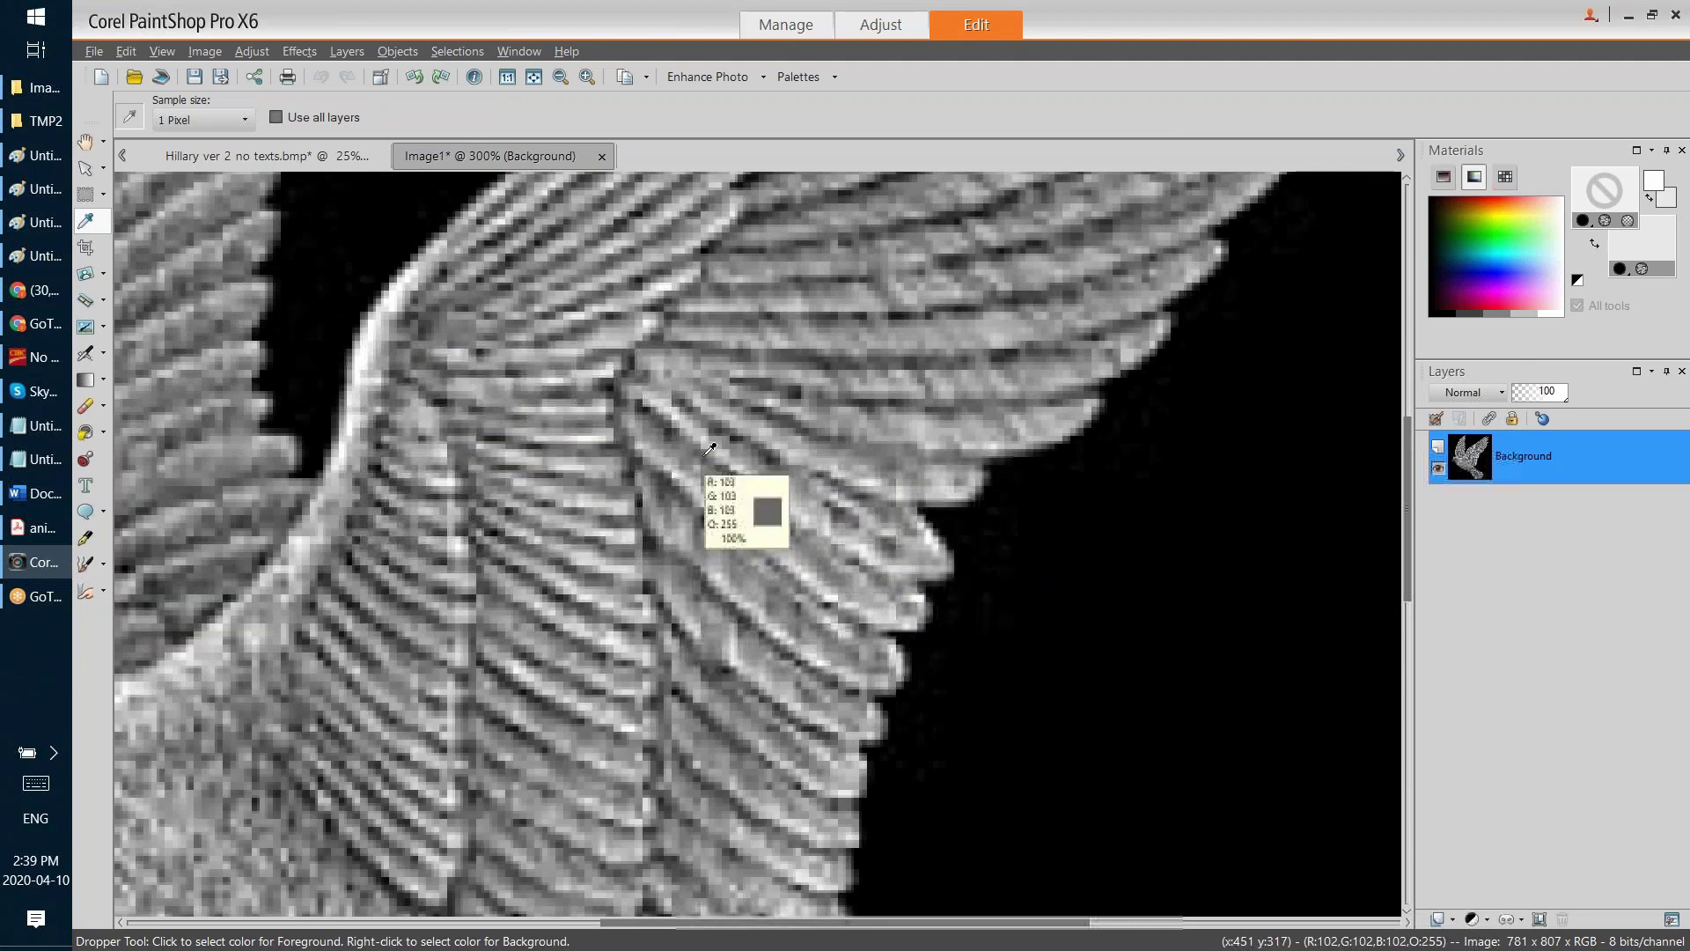
scroll(691, 445, "down", 1)
scroll(691, 440, "down", 1)
scroll(702, 462, "up", 4)
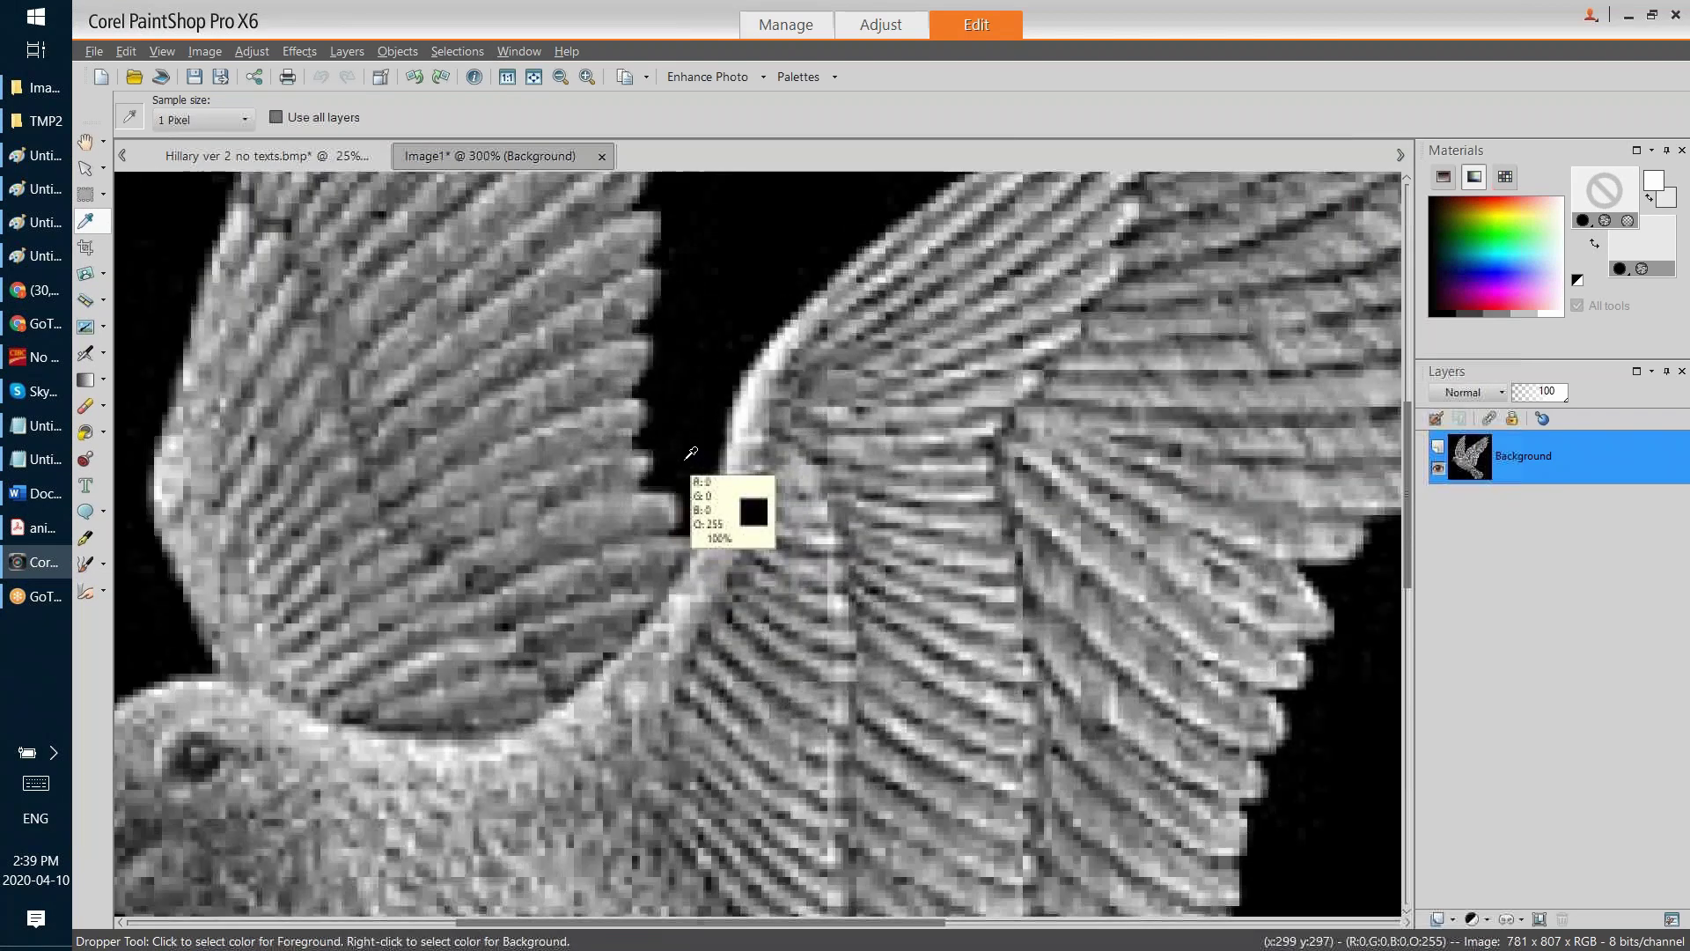
scroll(757, 423, "up", 2)
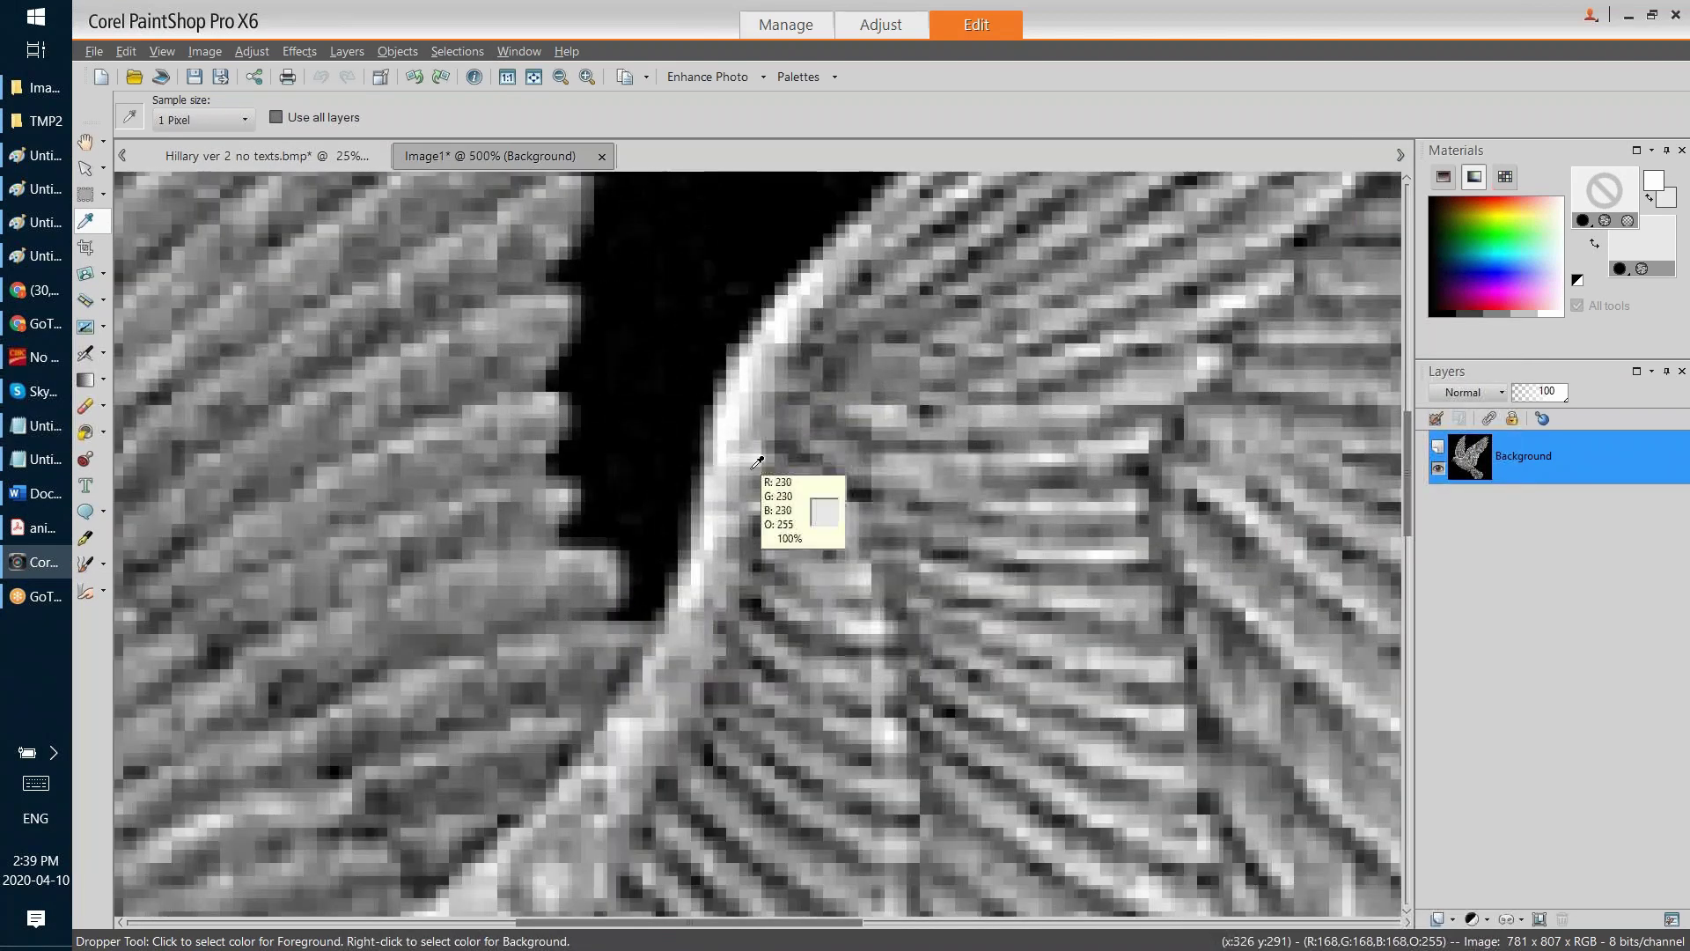
scroll(759, 466, "up", 1)
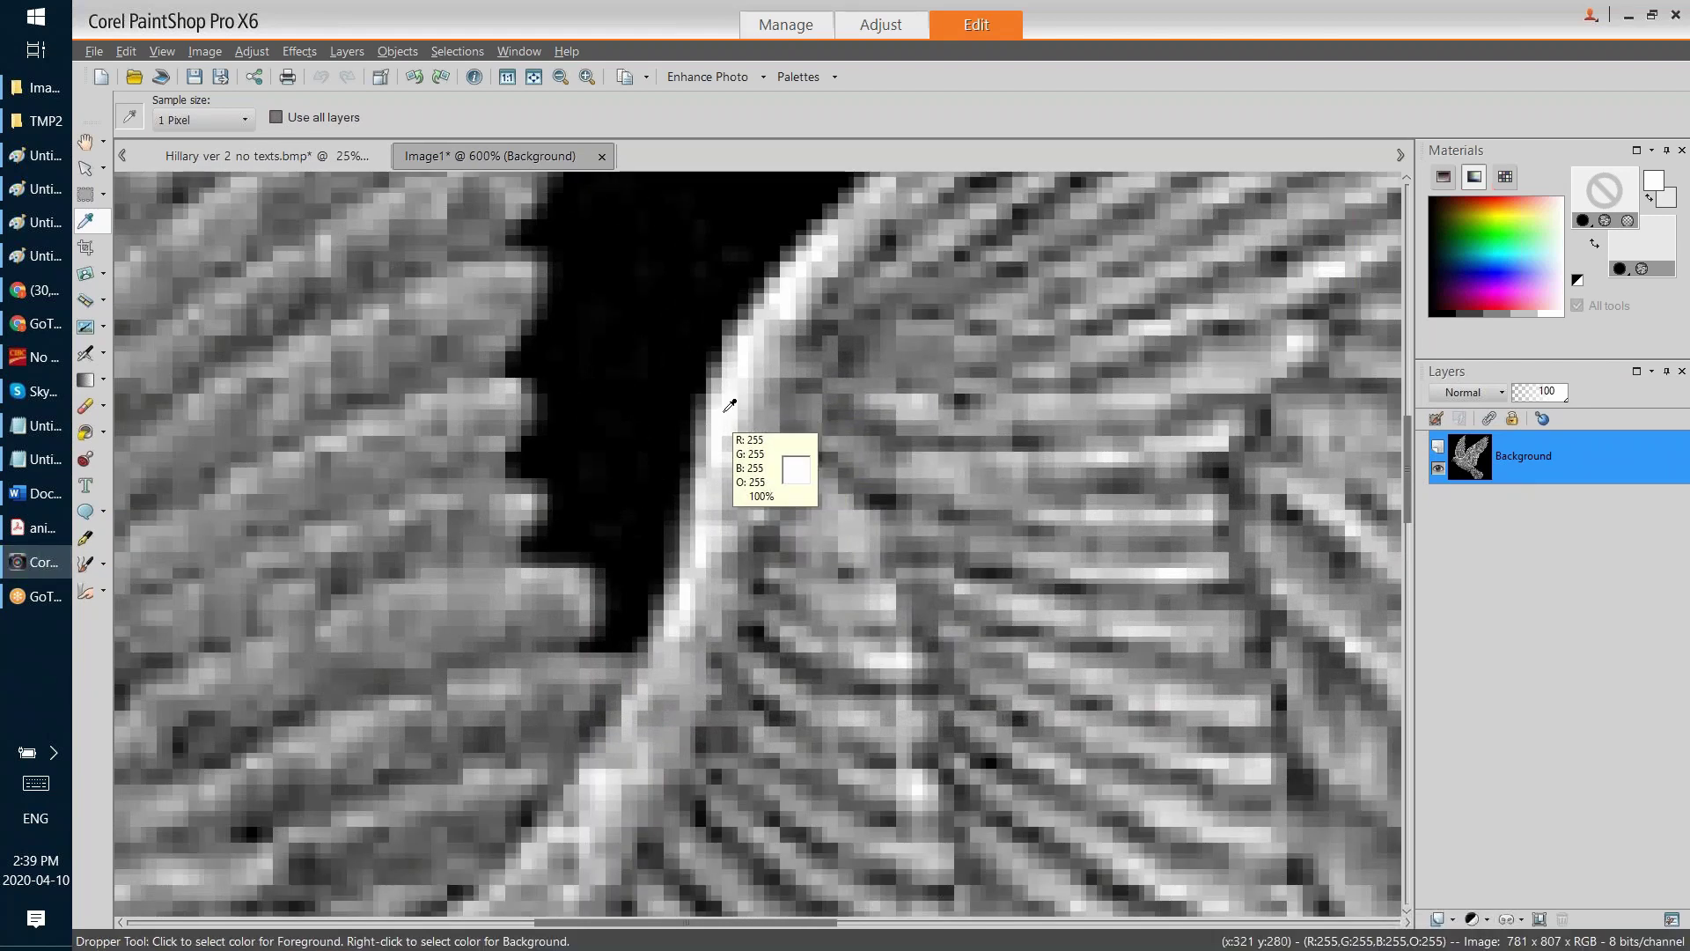
scroll(727, 403, "down", 7)
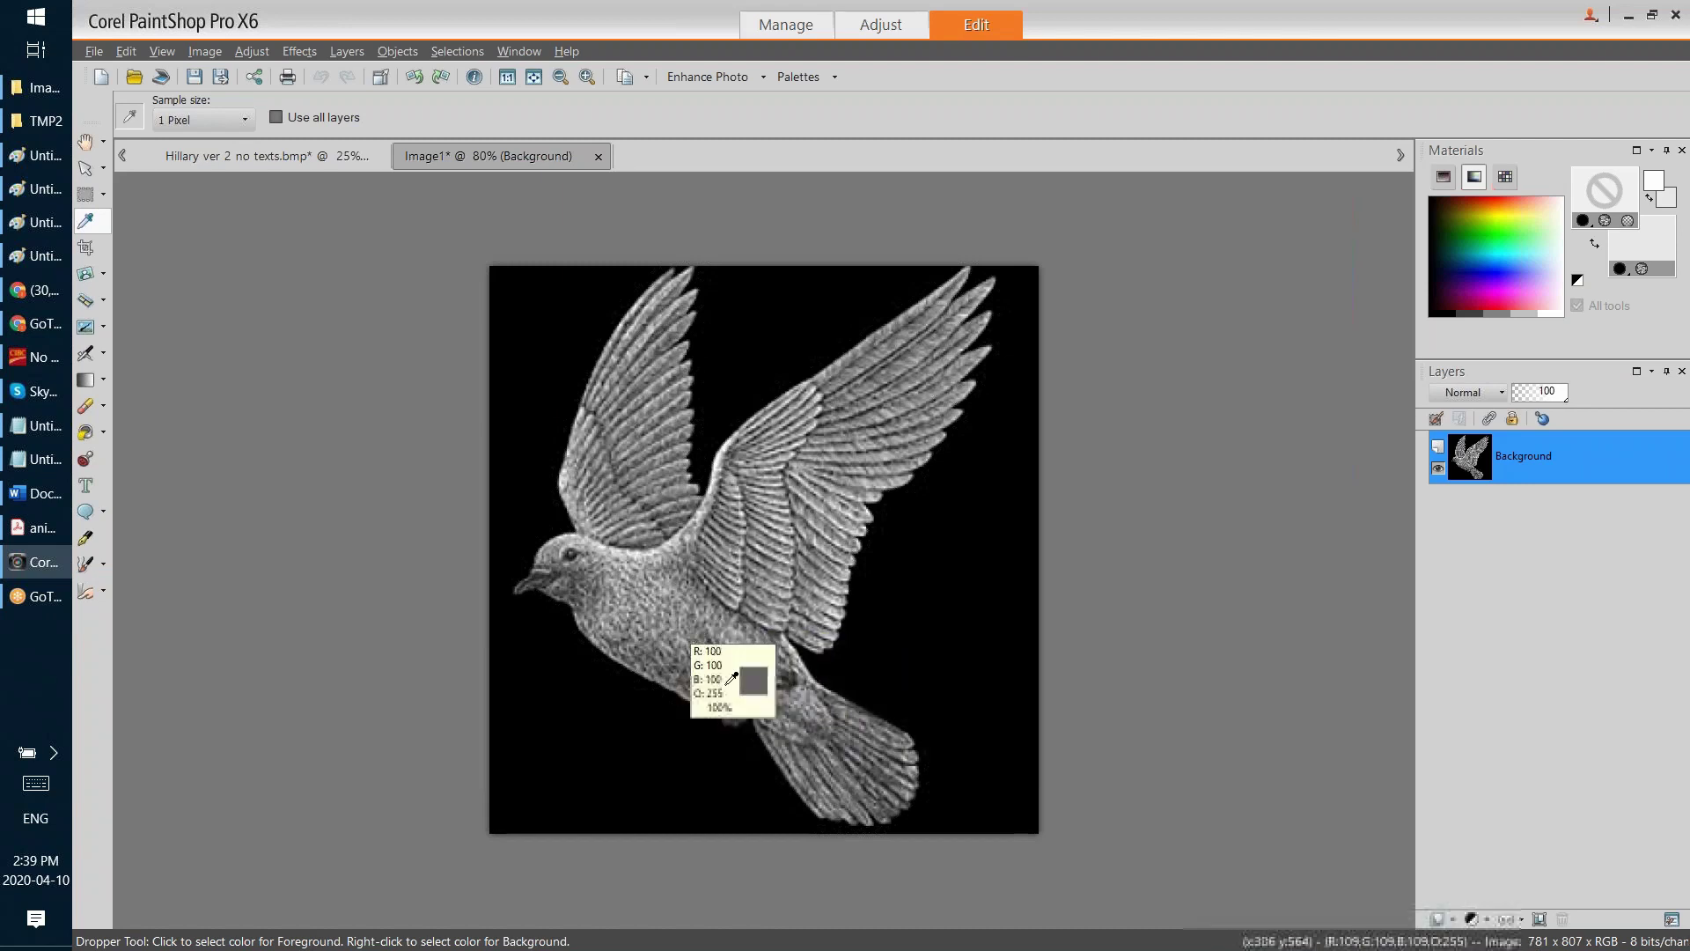
Step: Open Histogram Adjustment for the dove, reset it to the default settings and enlarge the graph to inspect the bright end
left_click(208, 59)
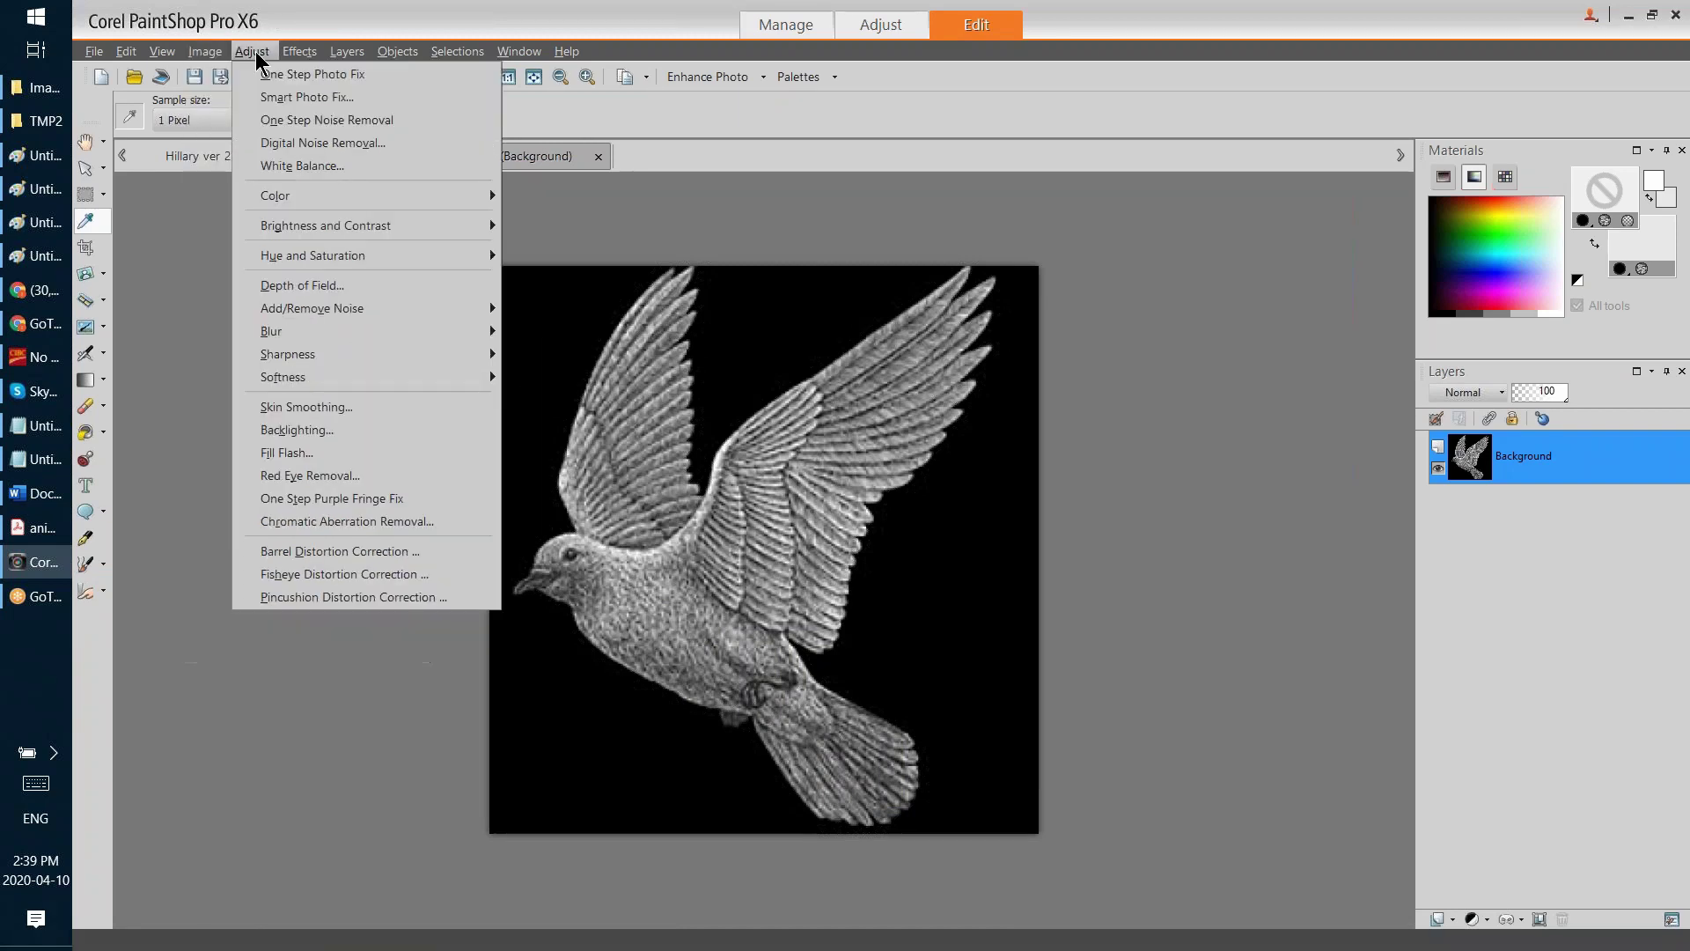
mouse_move(330, 231)
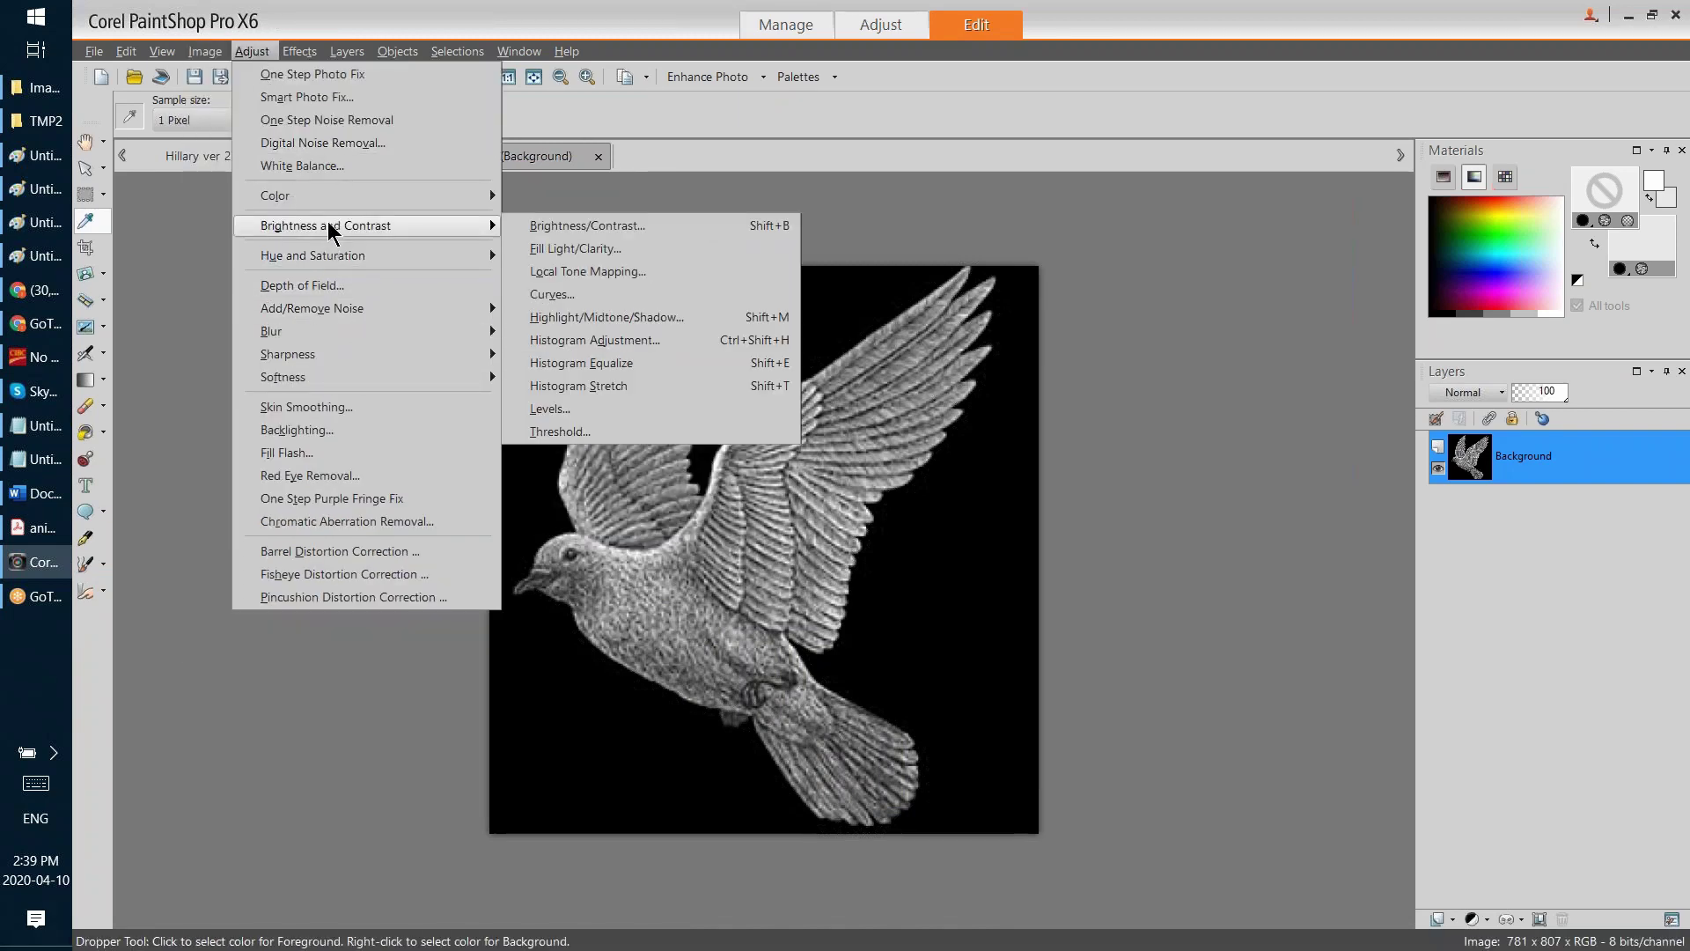
left_click(693, 431)
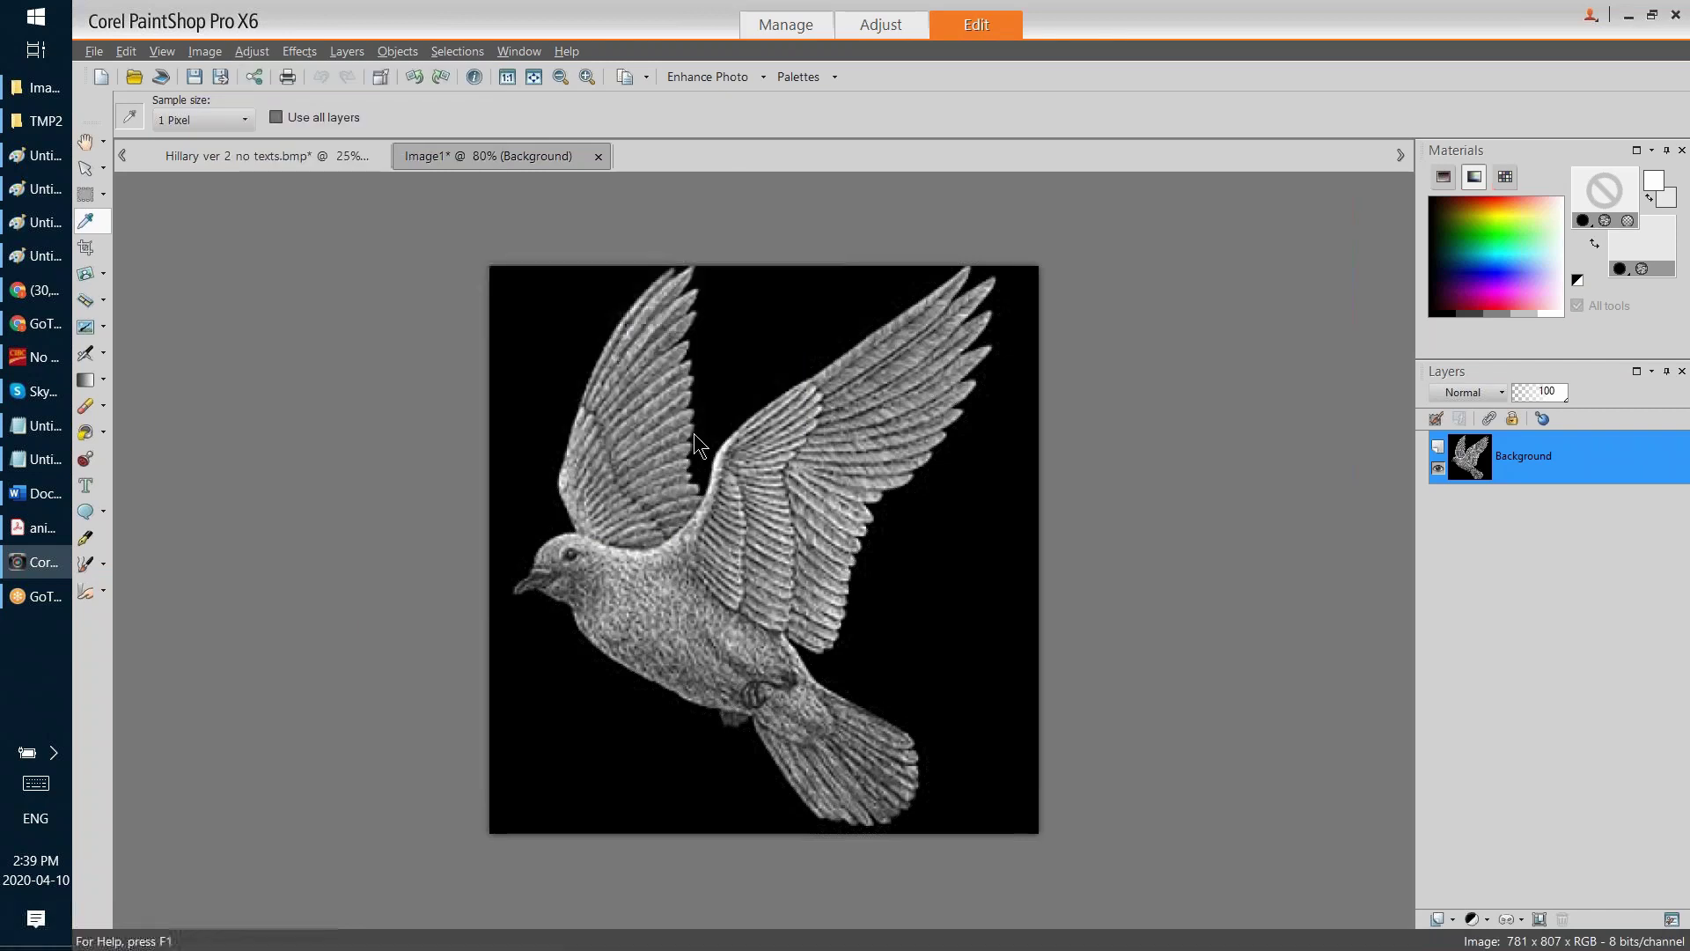
left_click_drag(617, 141, 367, 158)
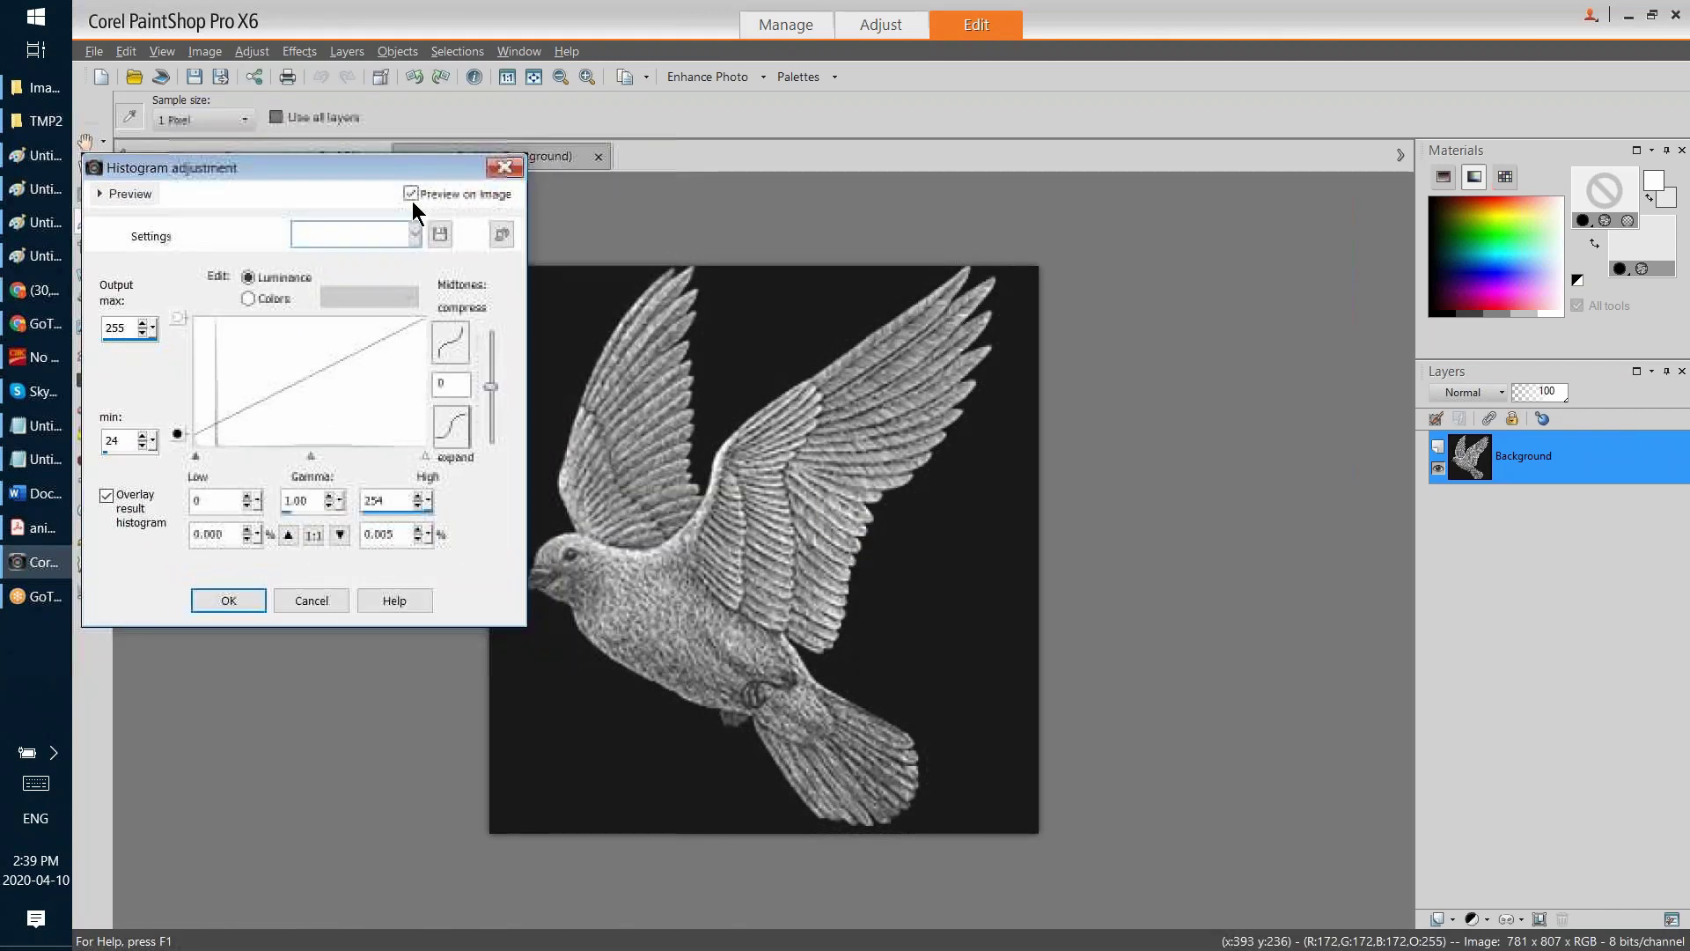
left_click(502, 234)
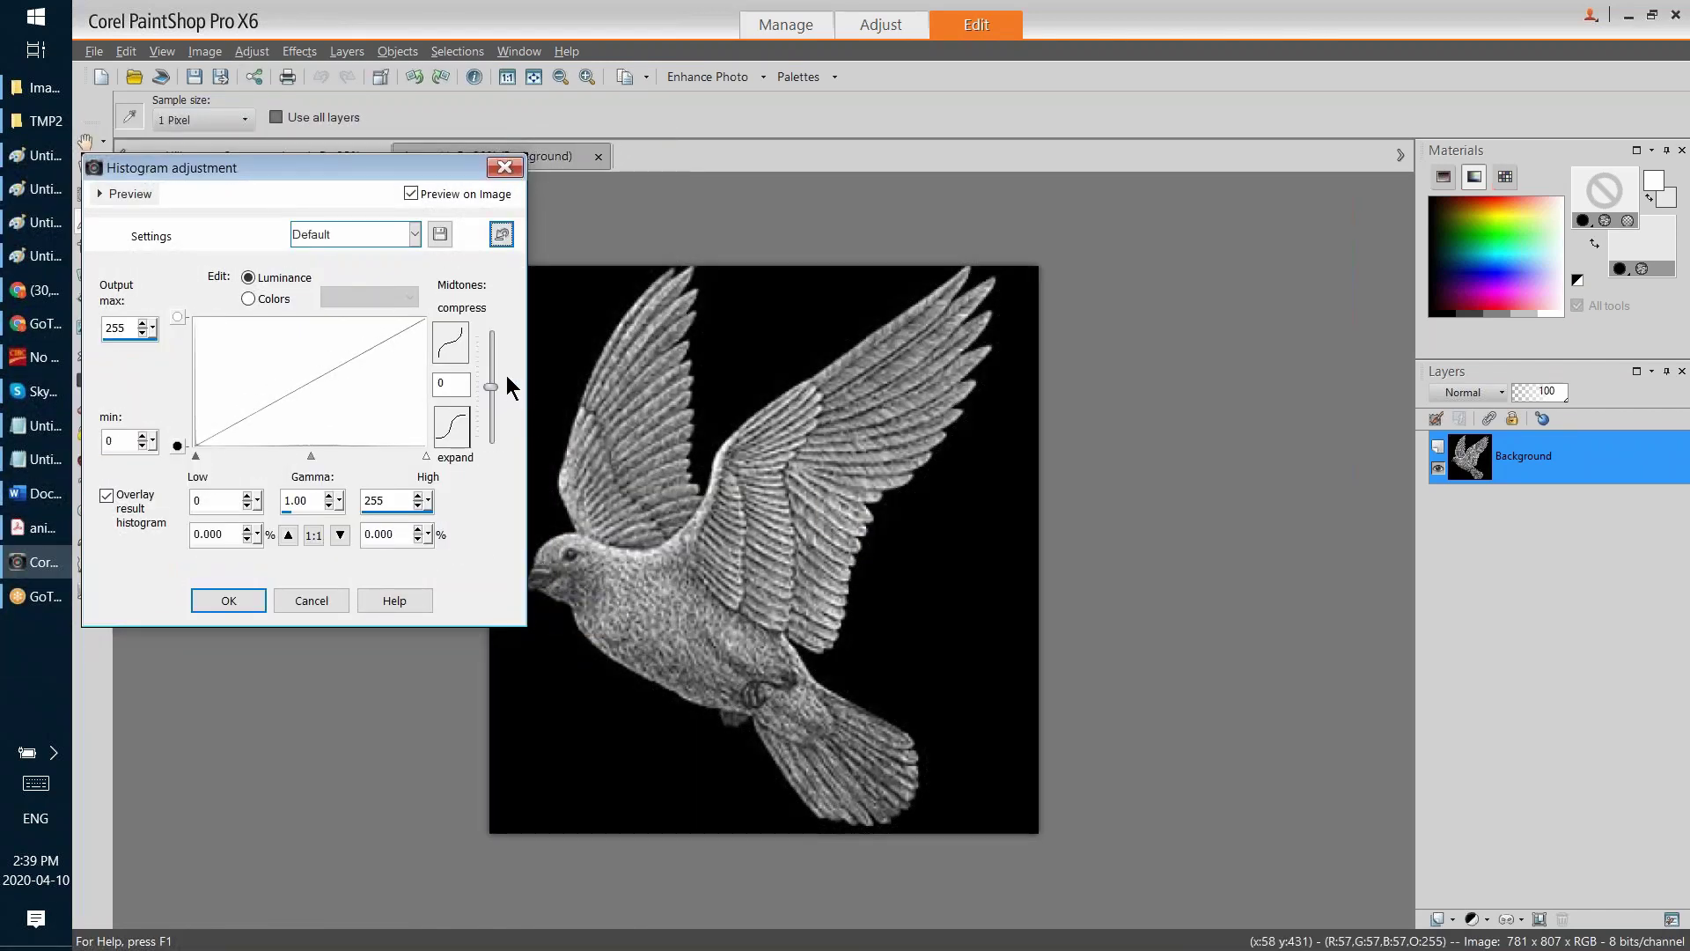
left_click(285, 535)
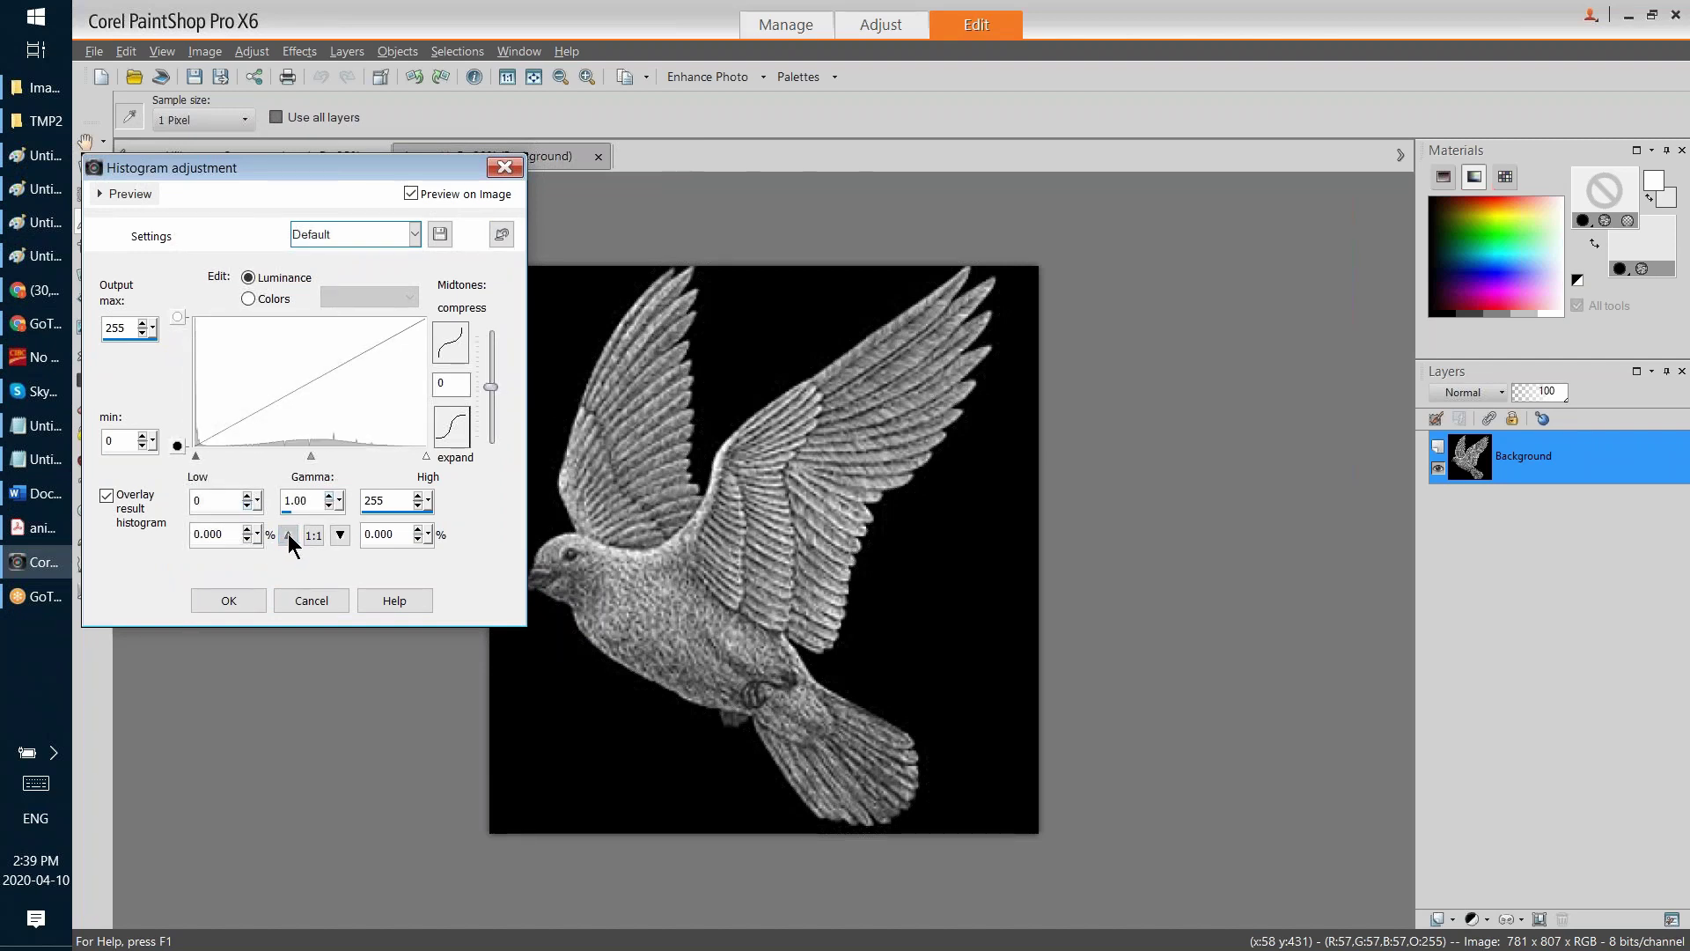
mouse_move(404, 440)
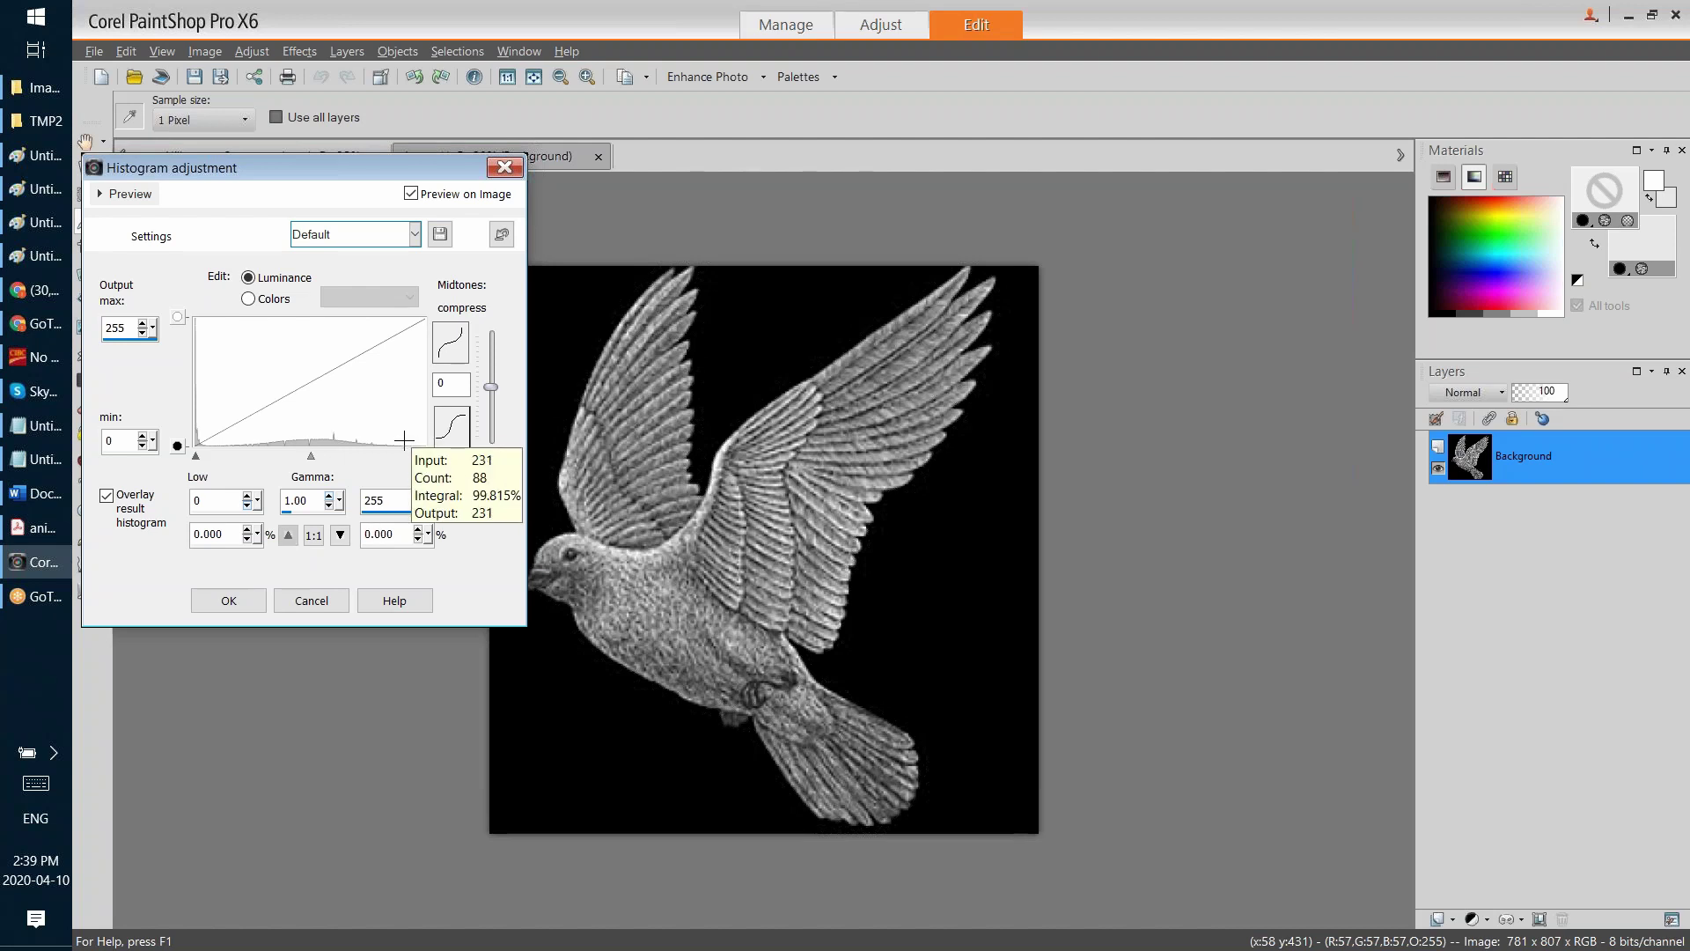
Step: Try a histogram adjustment on the dove with midtones expanded to -15, output minimum 24 and high limit 228
left_click_drag(497, 388, 498, 396)
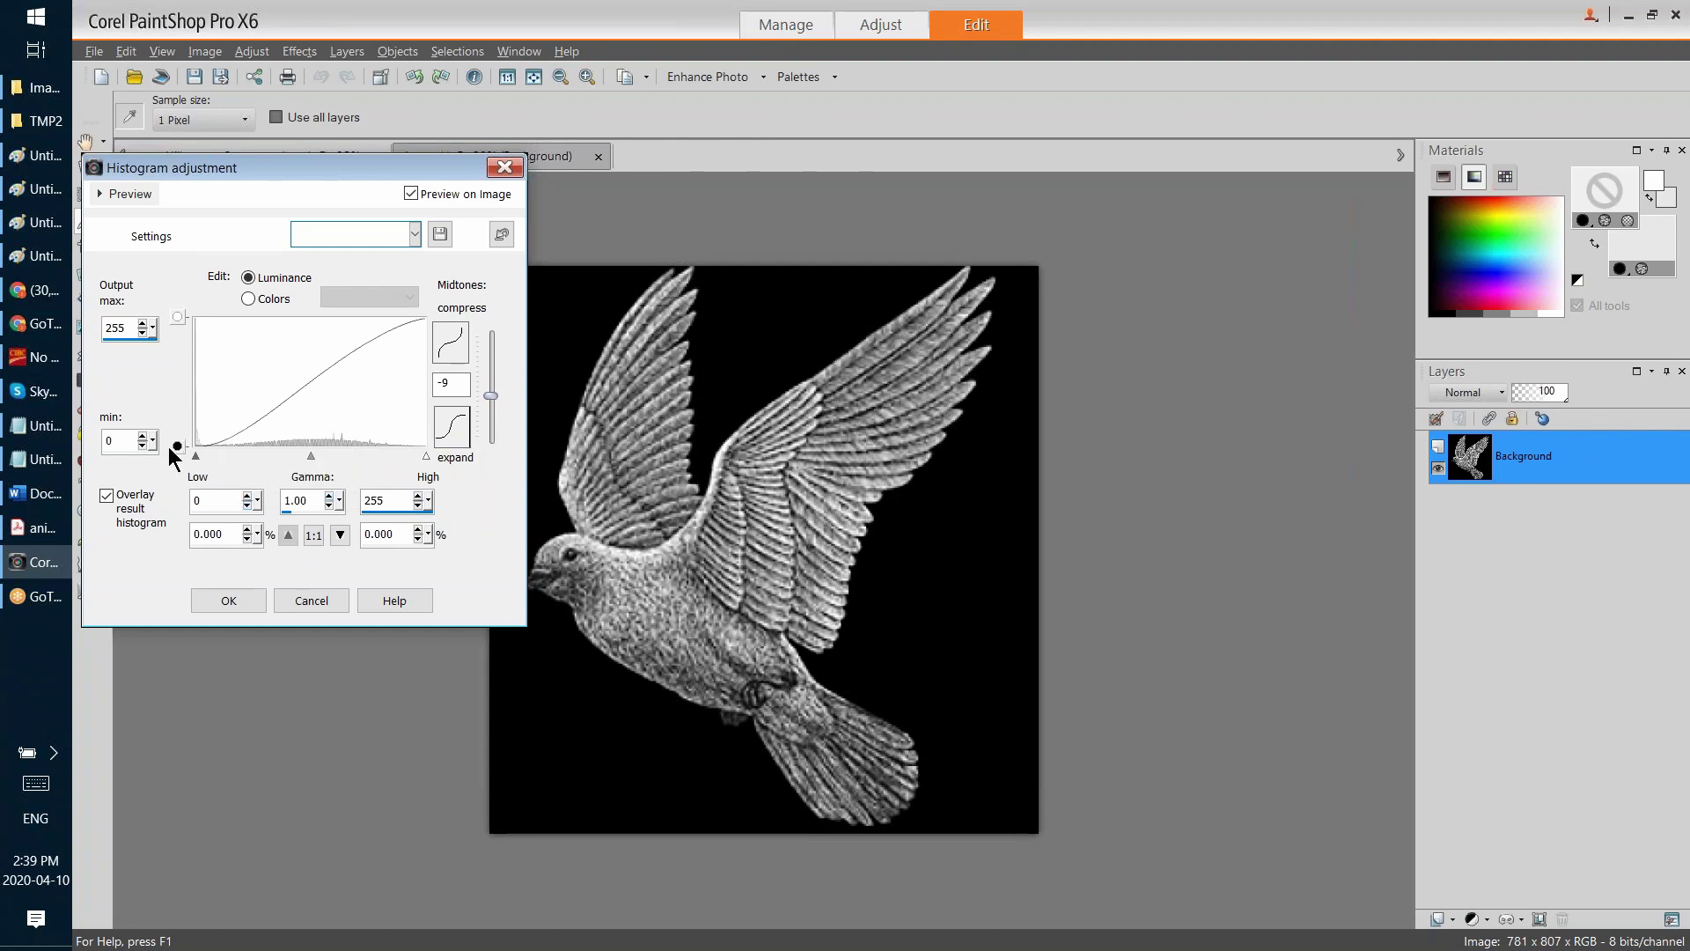
left_click_drag(175, 446, 171, 435)
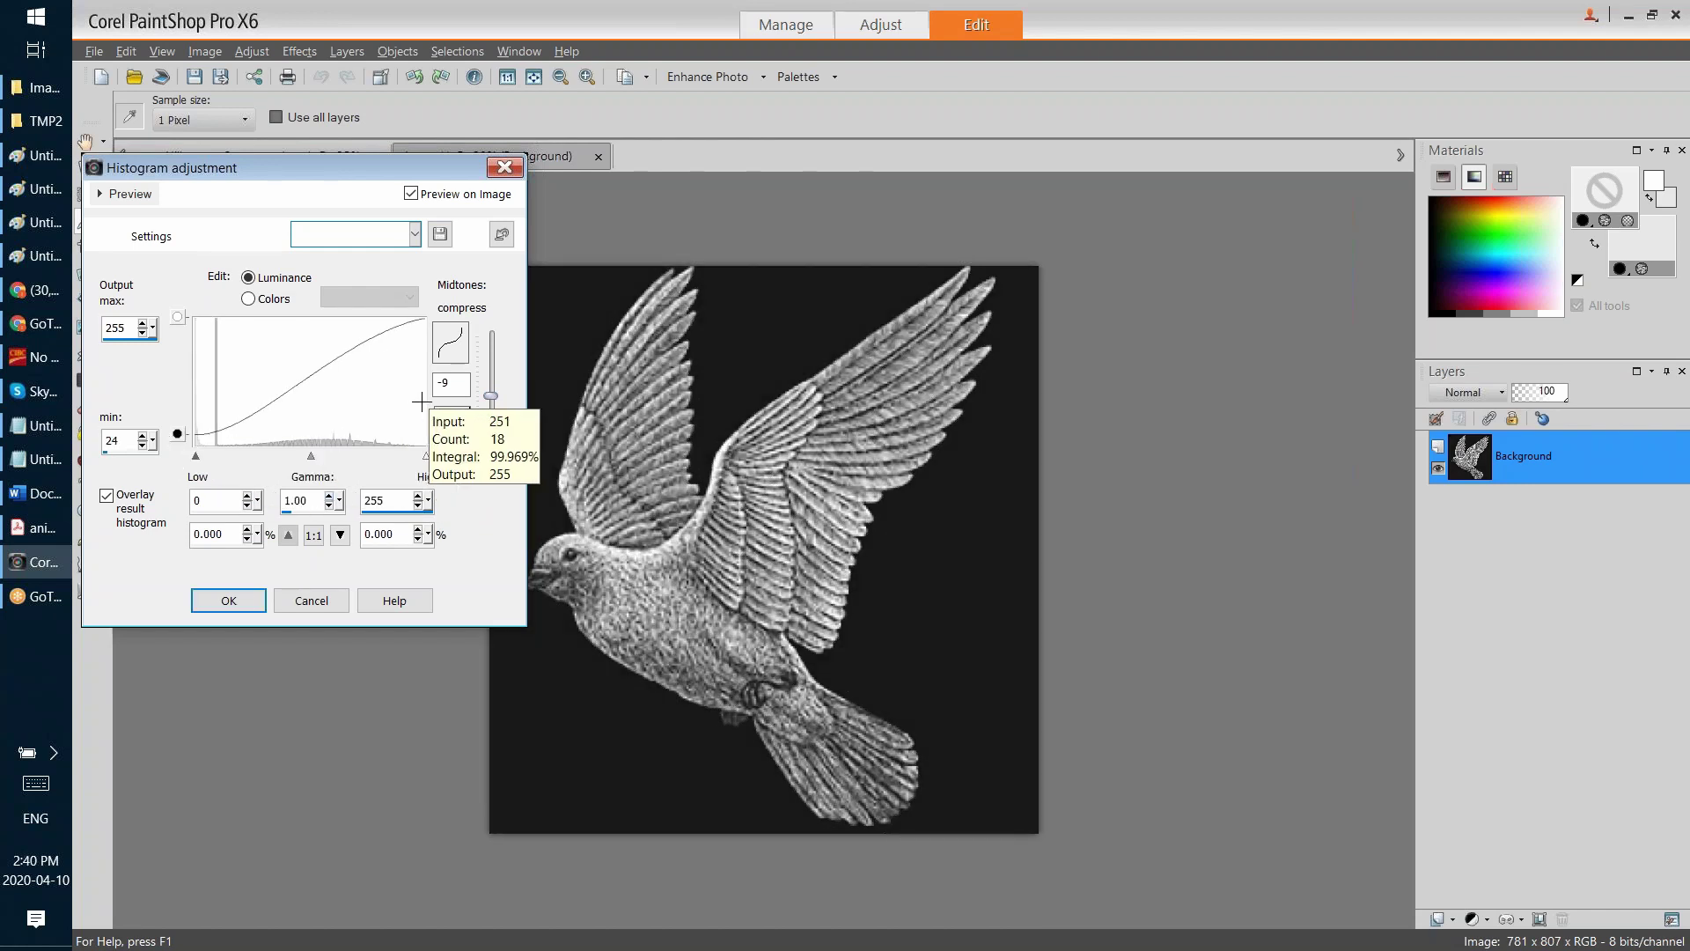
left_click_drag(491, 396, 488, 402)
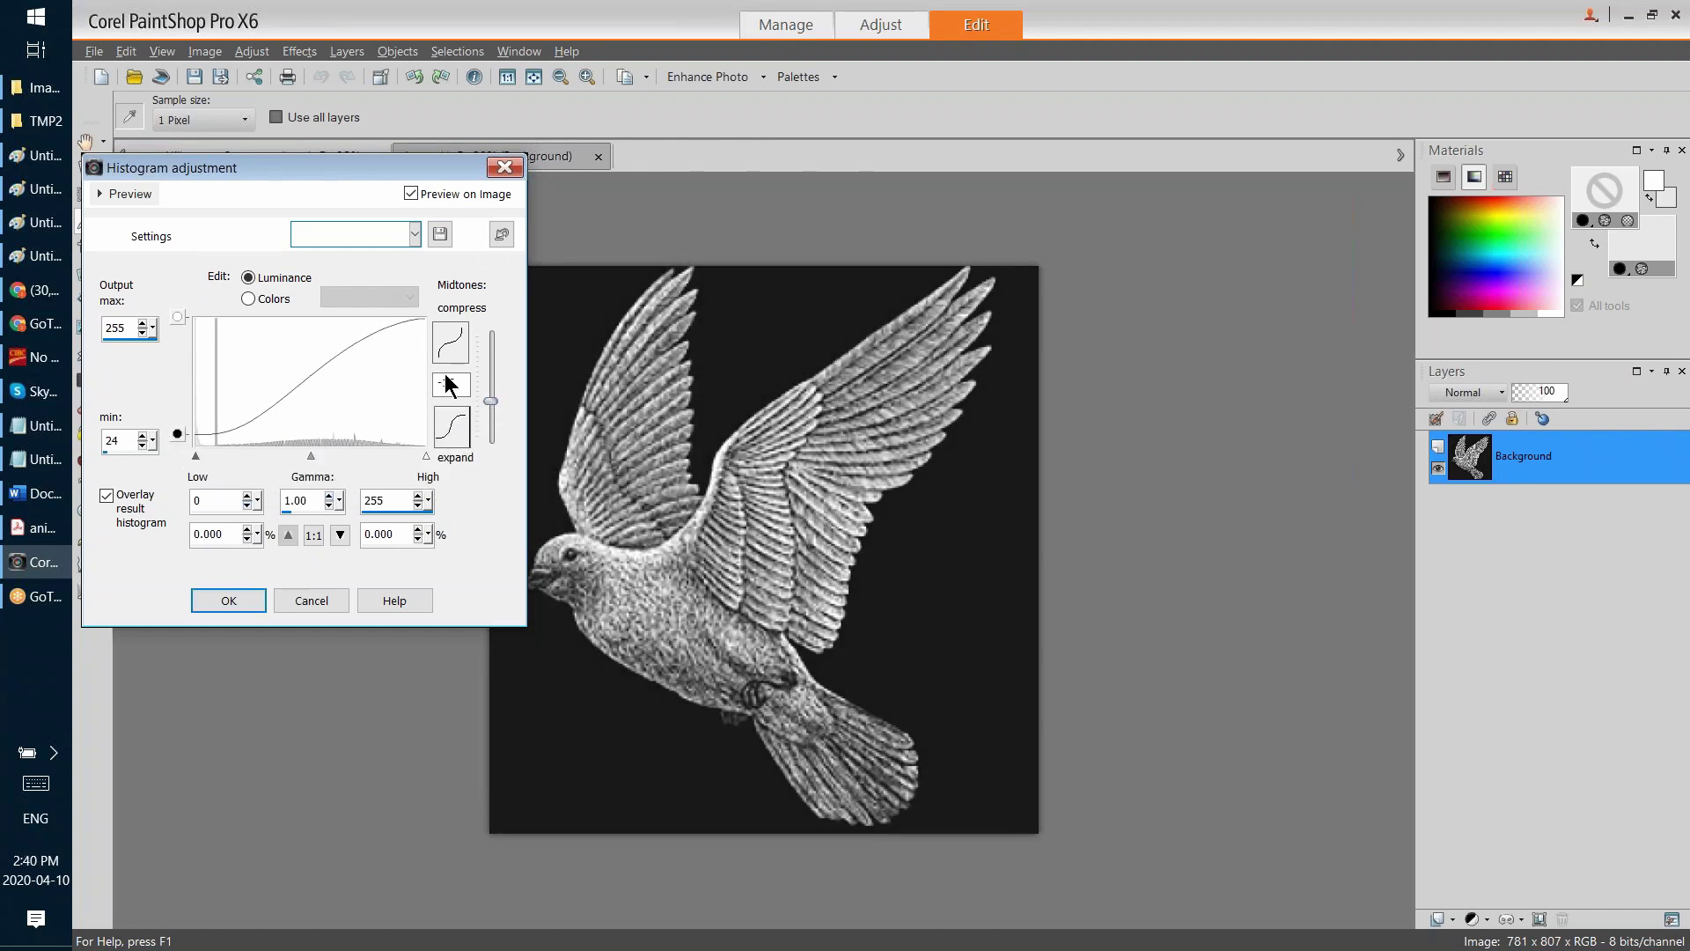
left_click_drag(425, 456, 401, 456)
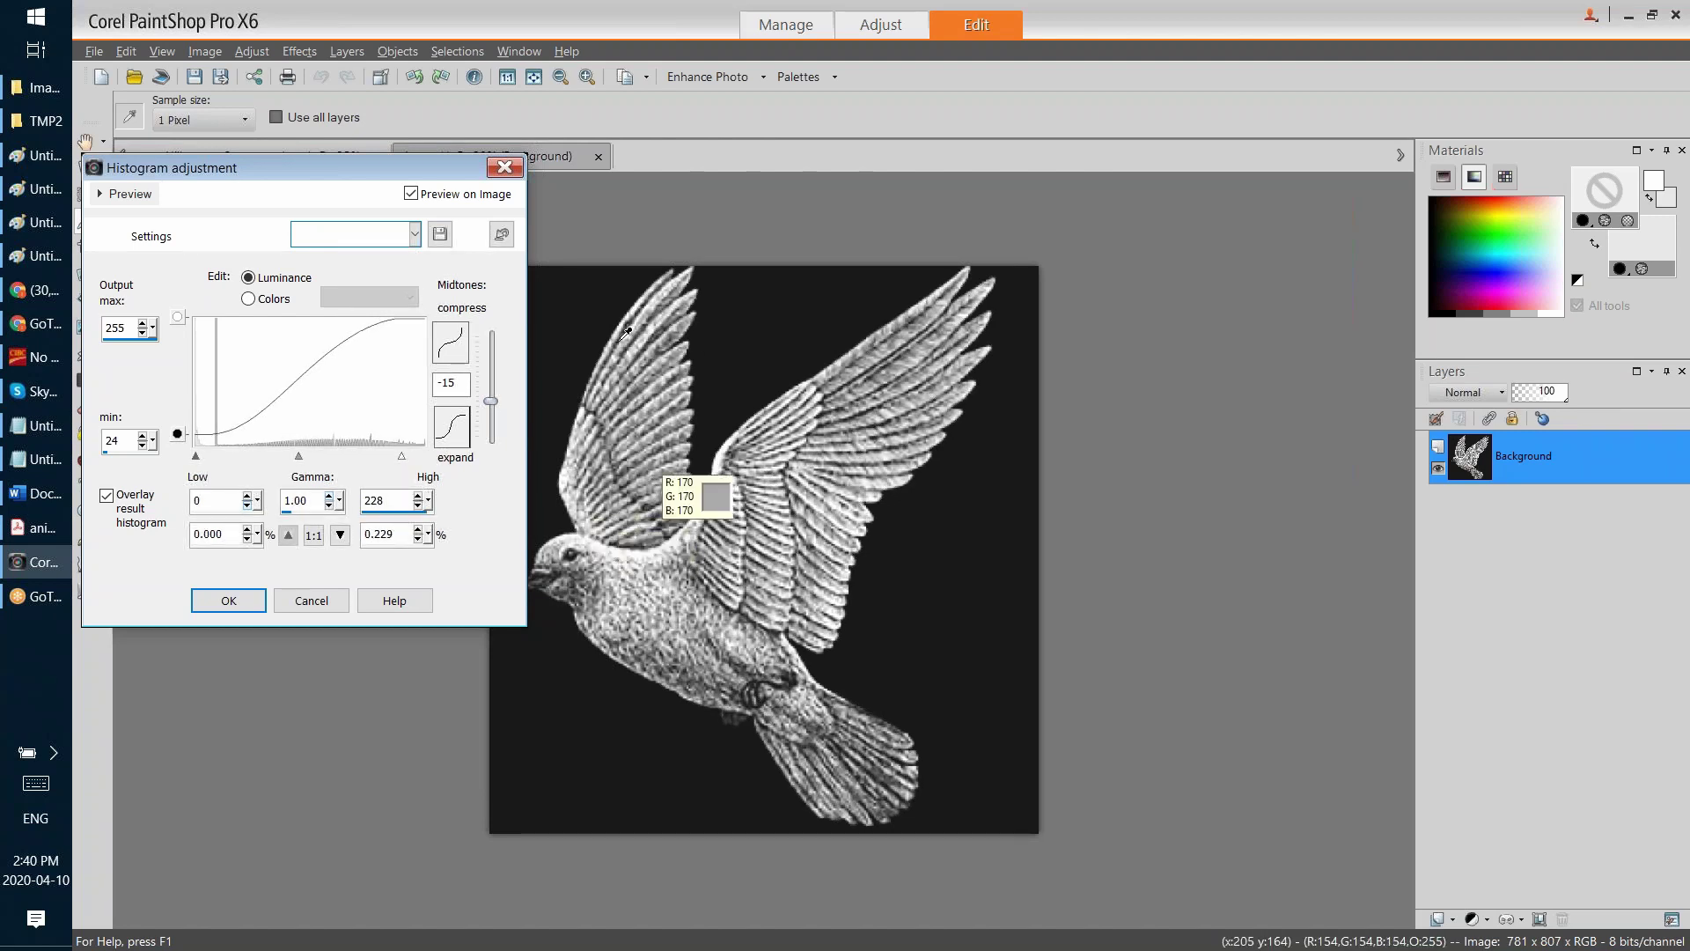
Step: Compare the dove with the adjustment preview off and on, and close the histogram adjustment without applying it
left_click(411, 194)
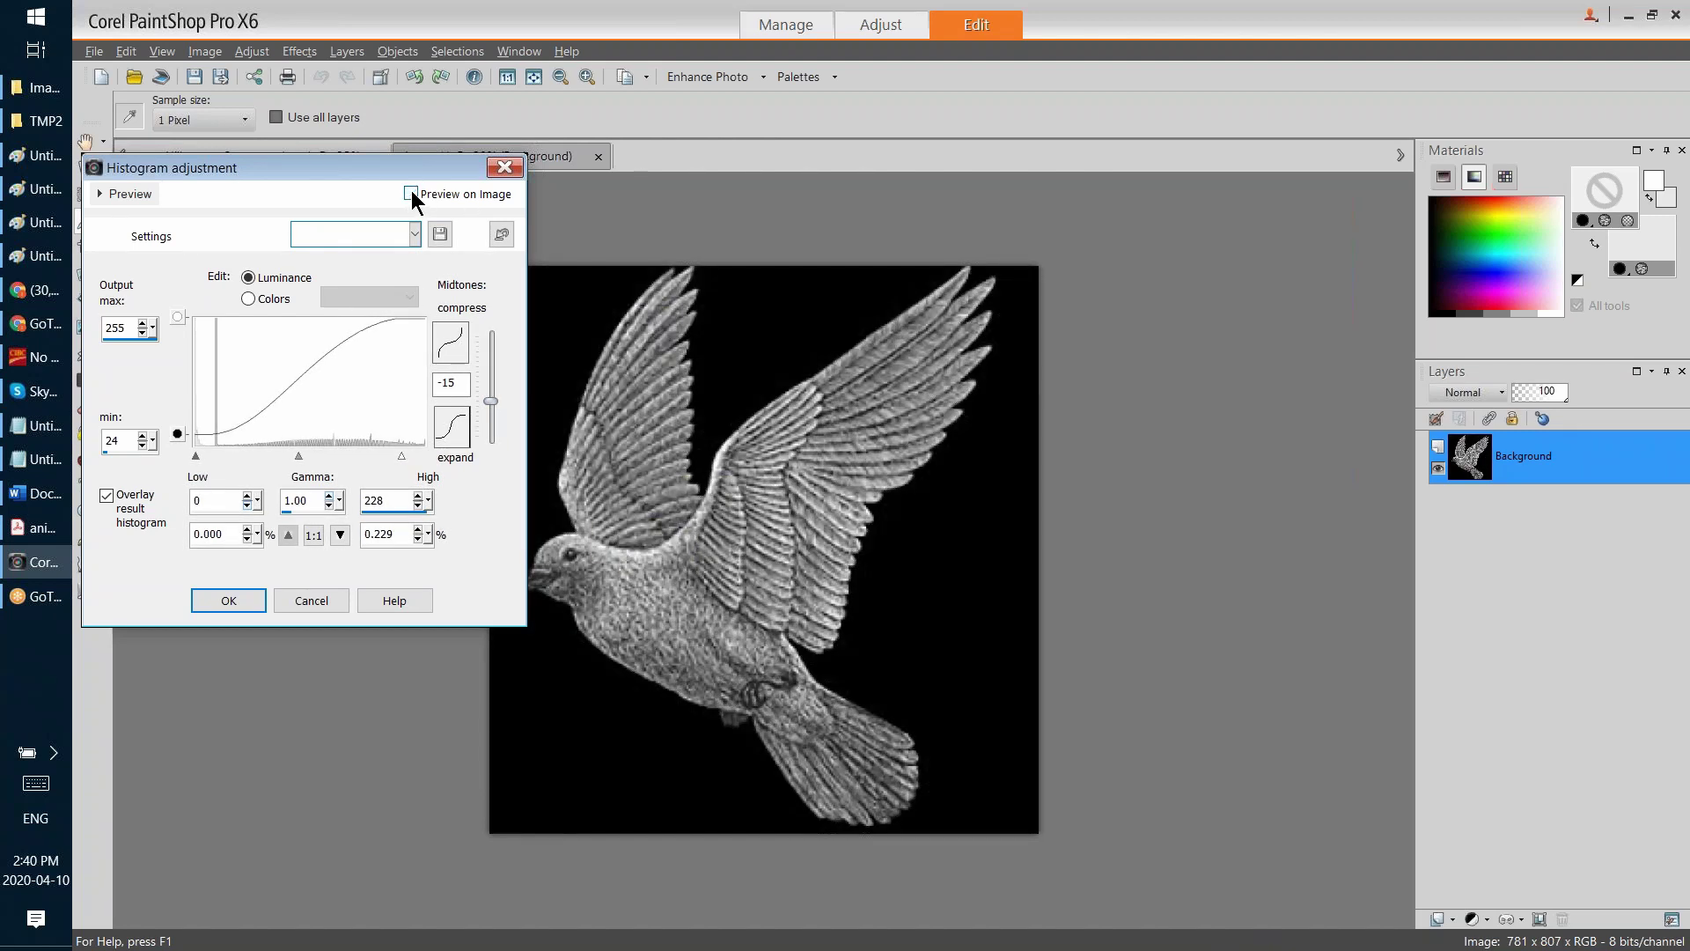
left_click(411, 194)
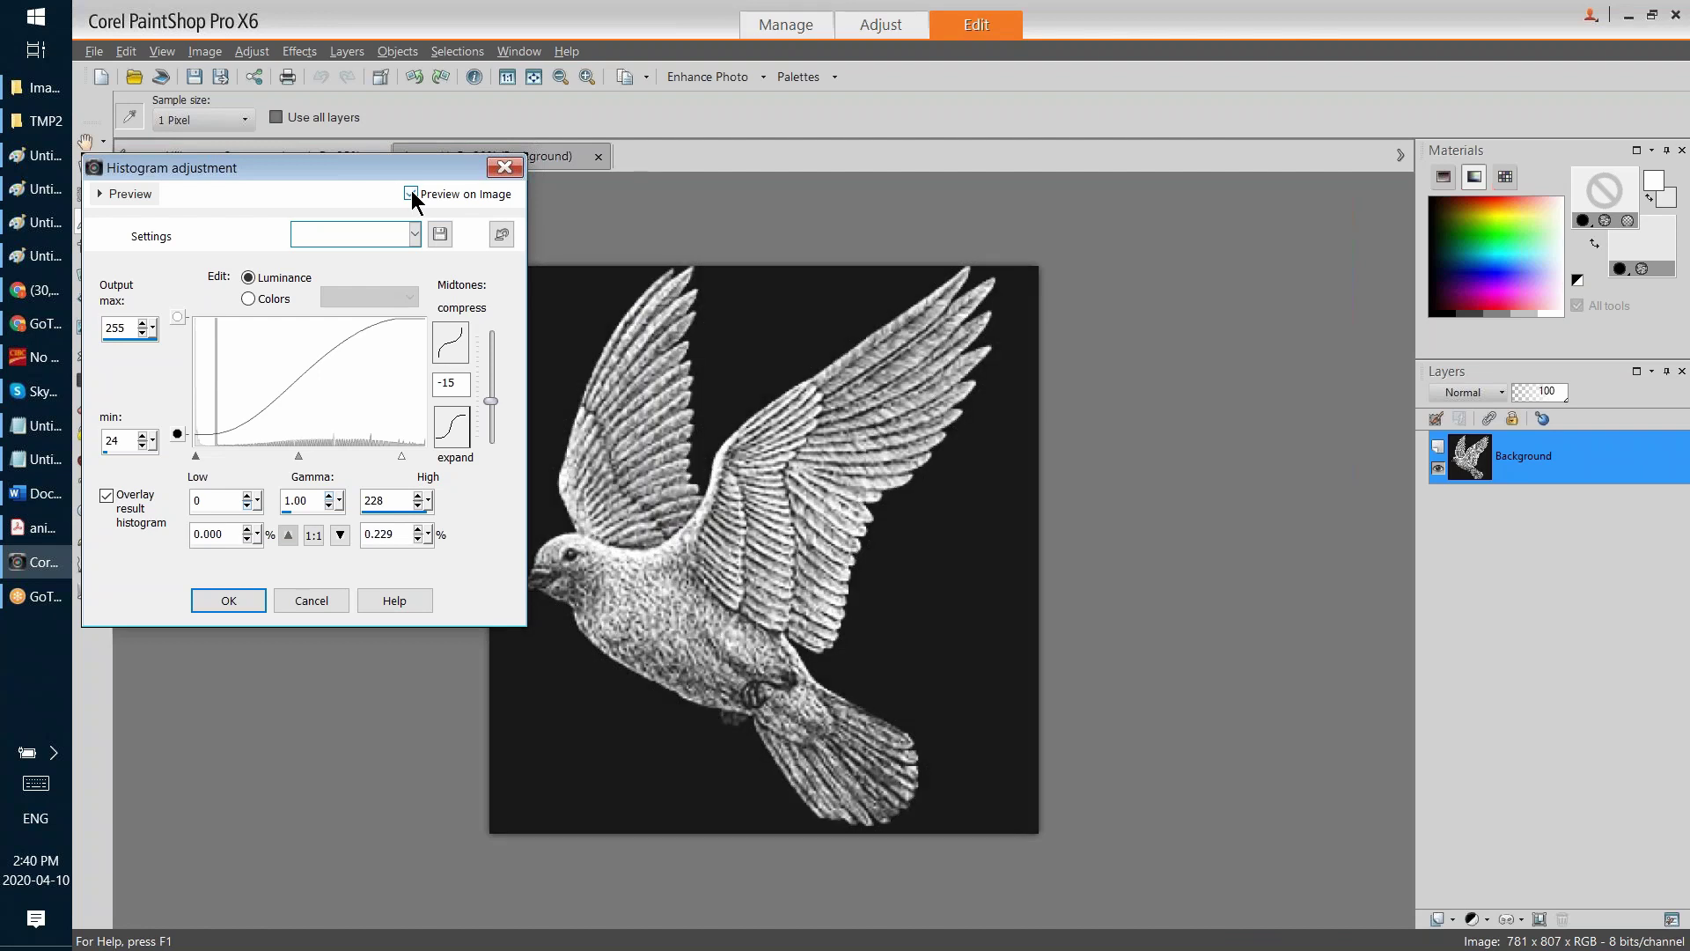
left_click(411, 193)
left_click(411, 194)
left_click(508, 167)
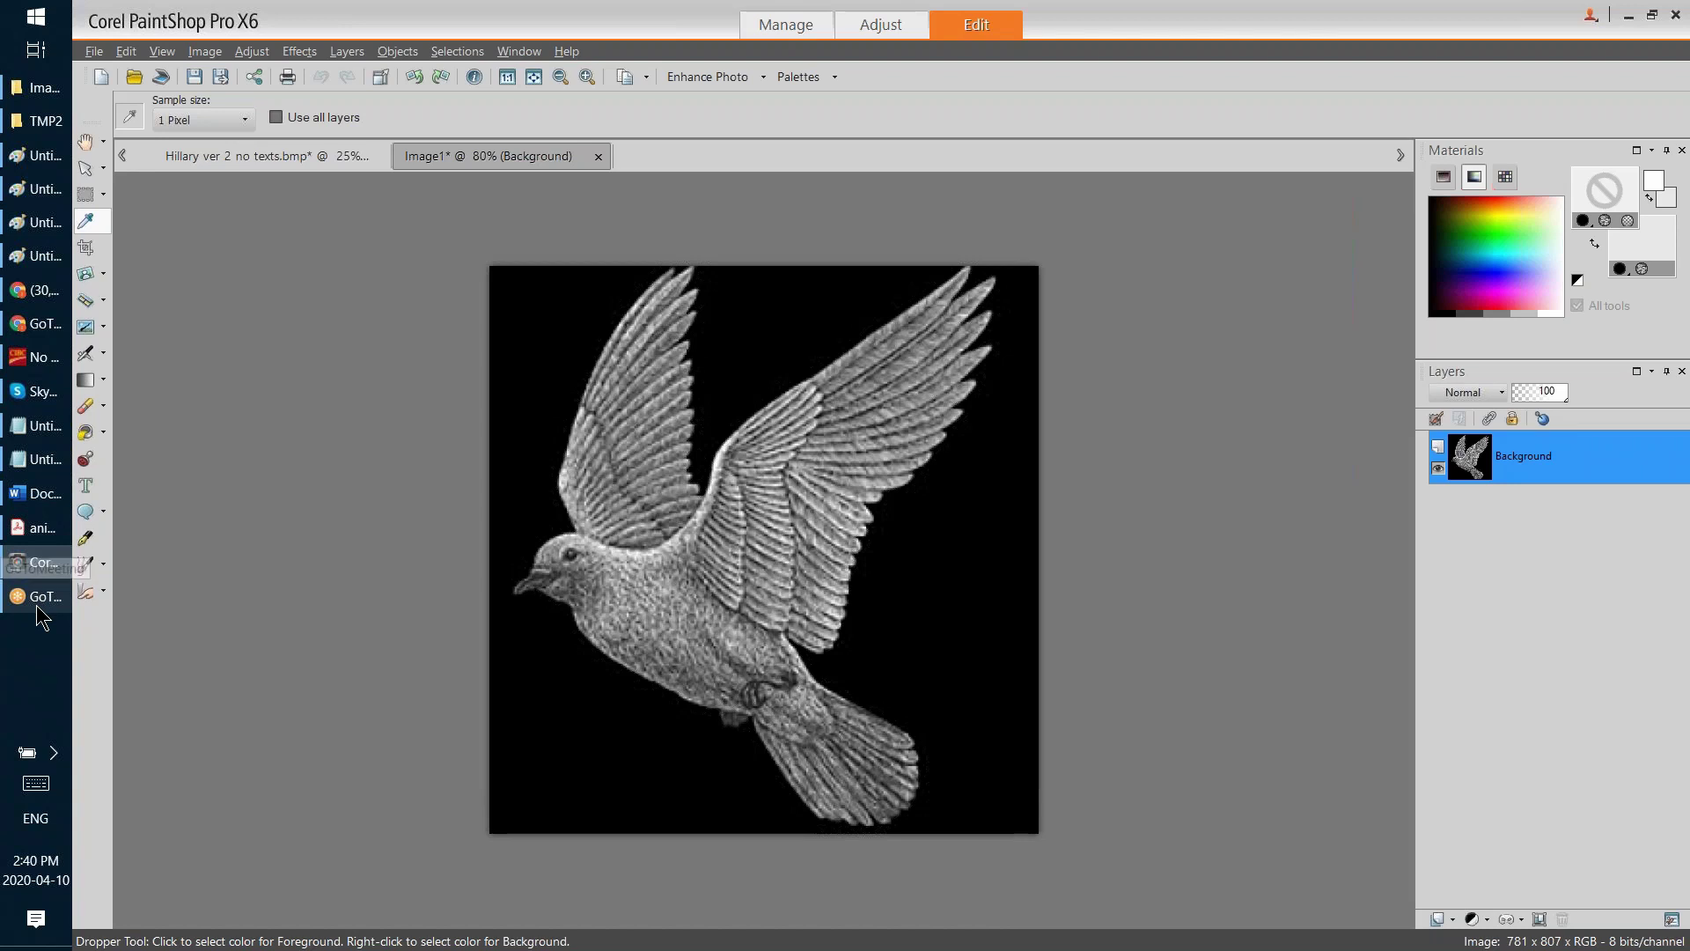
Step: Return to the open greyscale portrait image
key("ctrl+Tab")
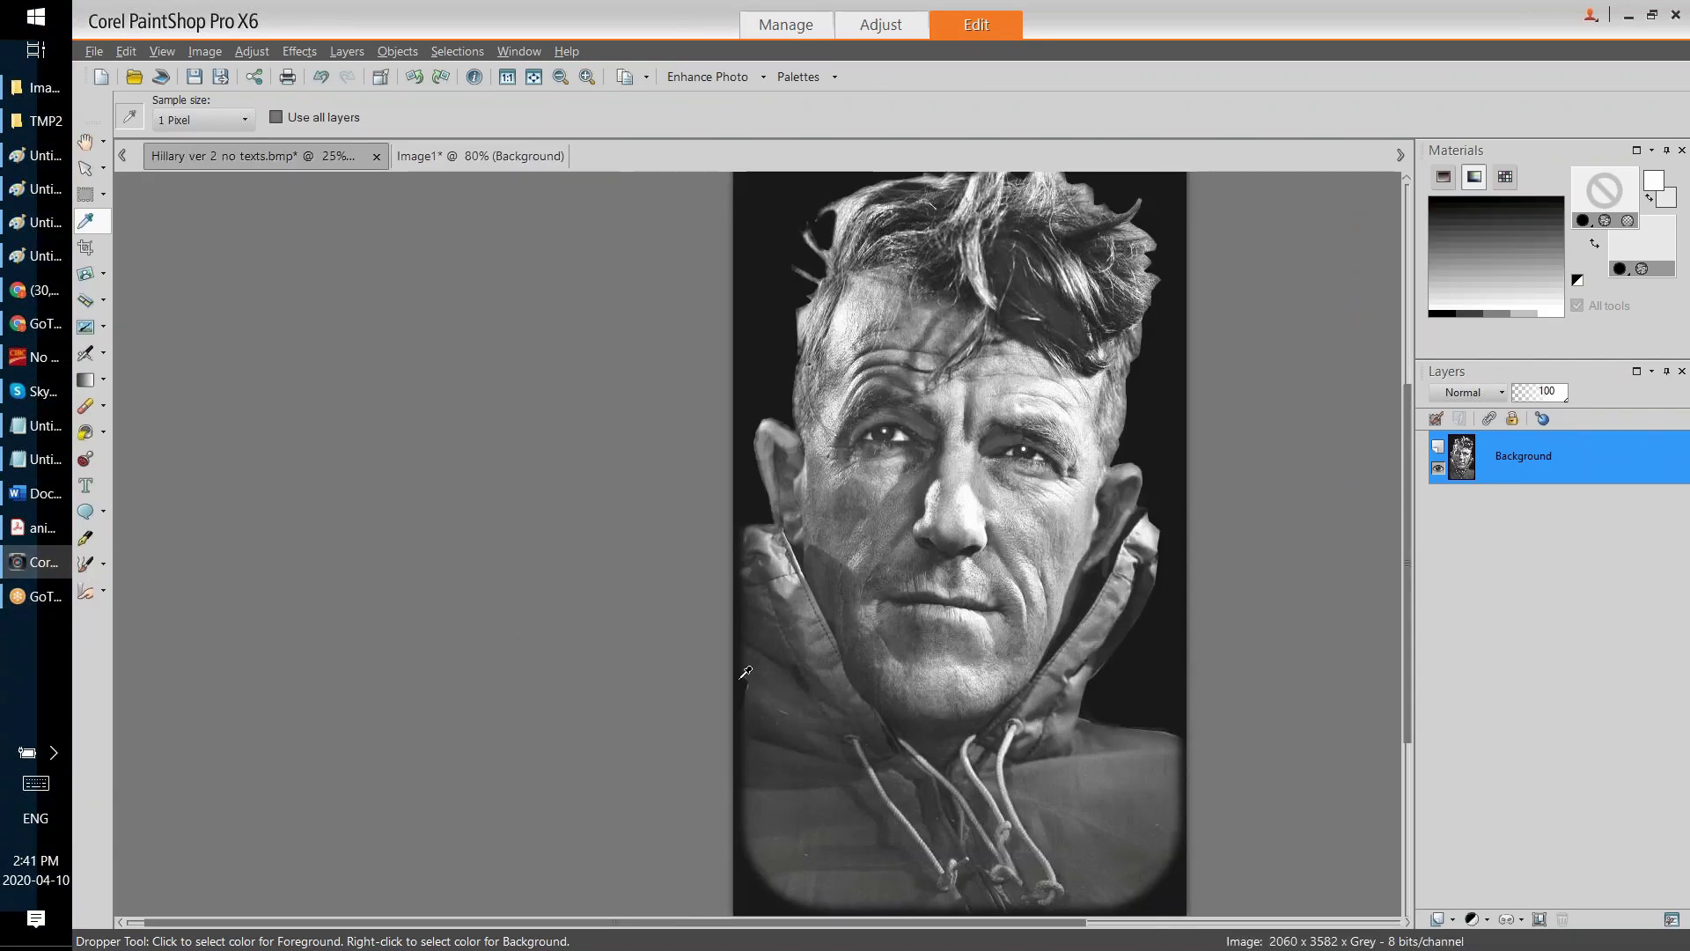